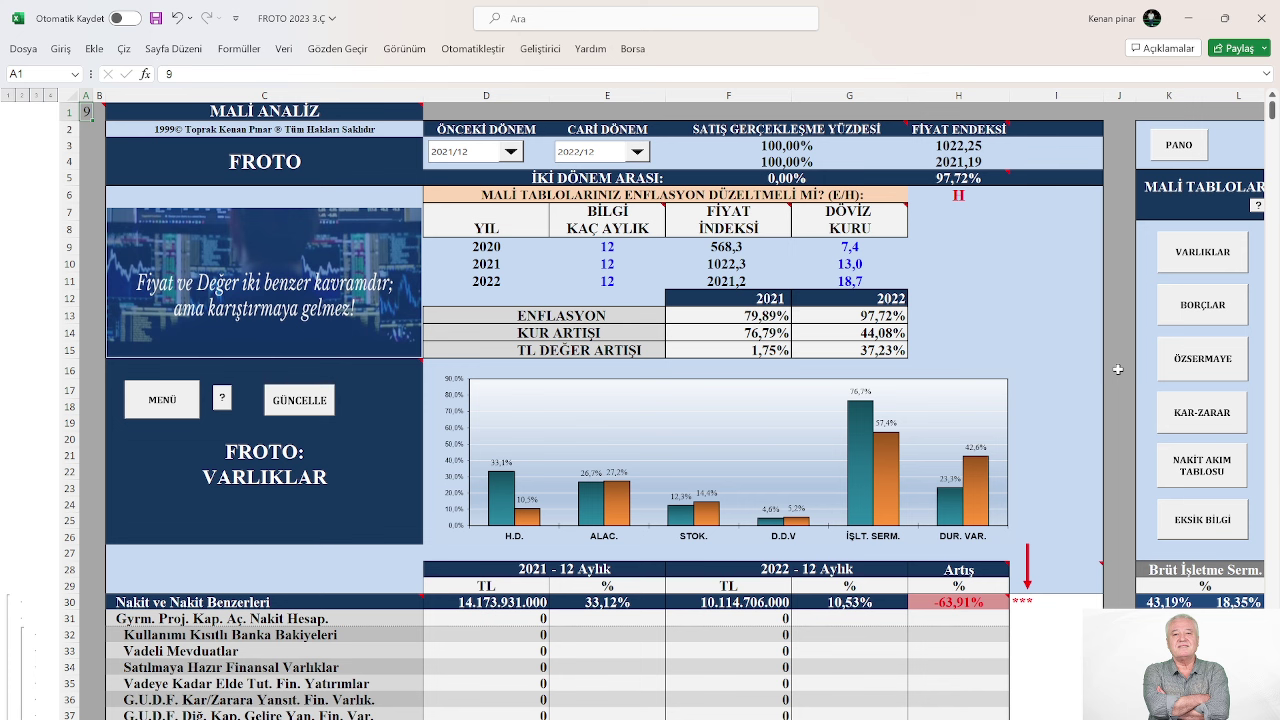
left_click(1119, 333)
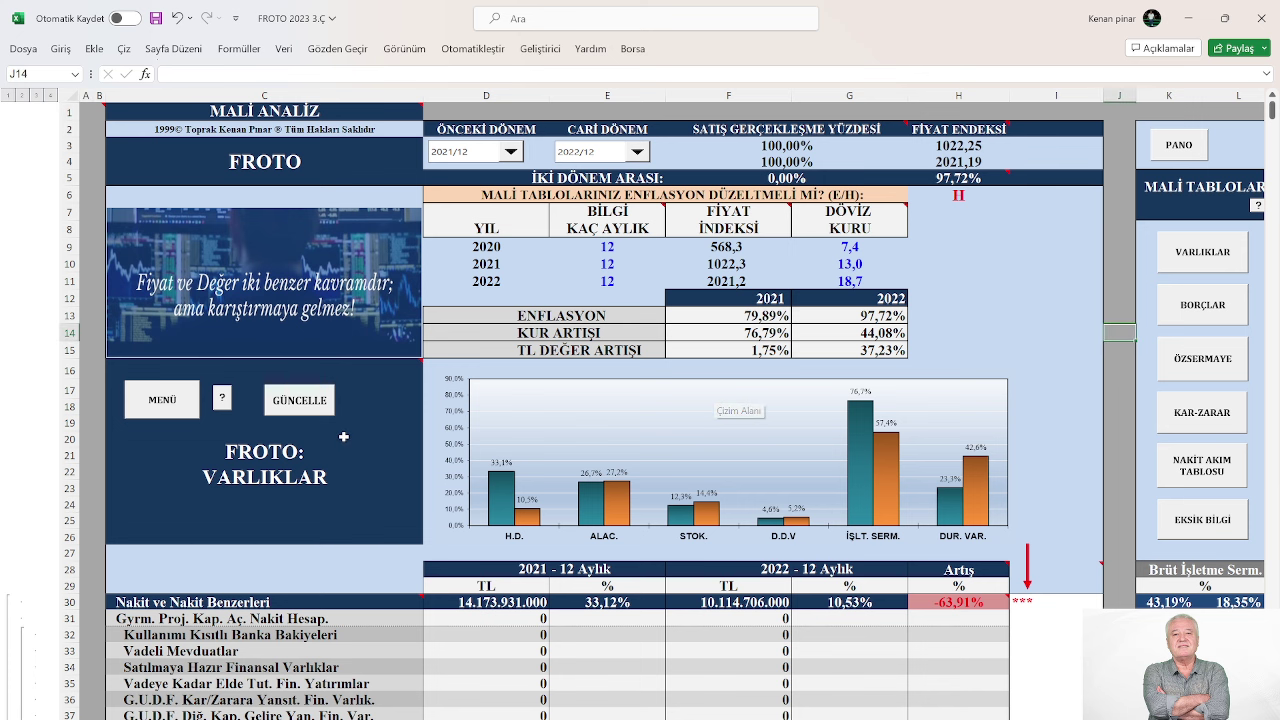
scroll(563, 410, "down", 4)
scroll(563, 410, "up", 4)
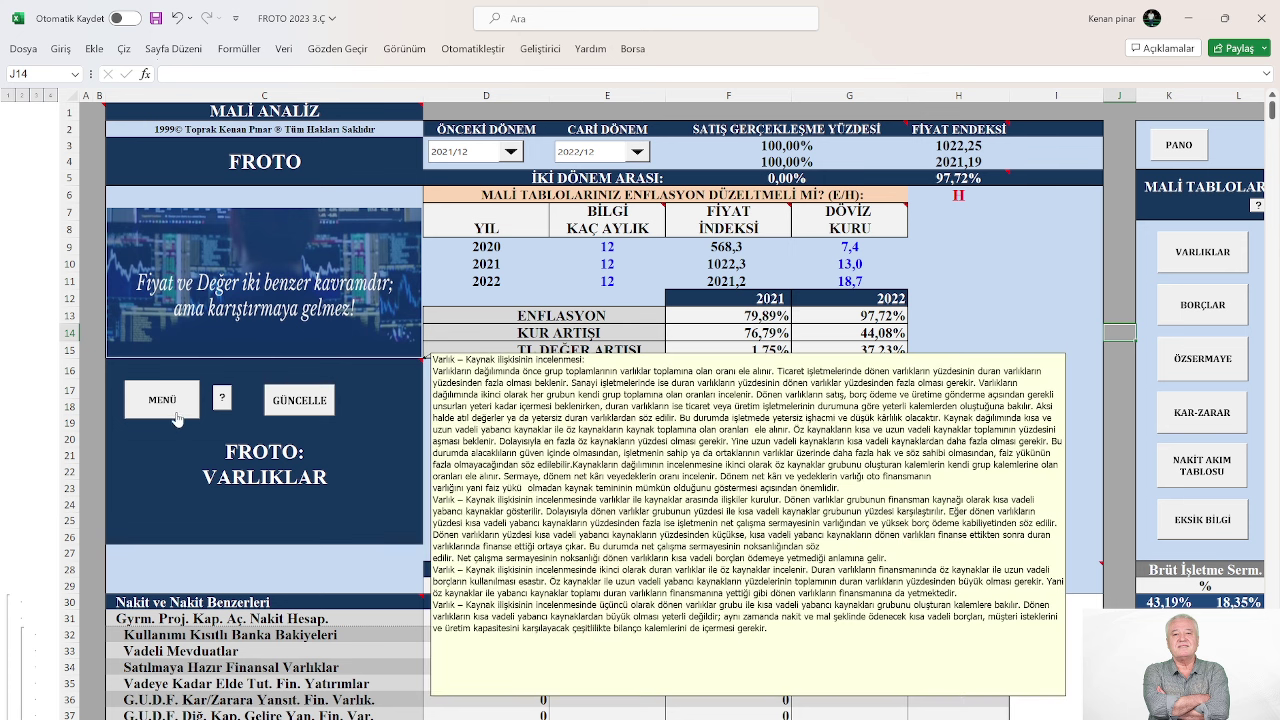
Open the HSD 1 share valuation for FROTO and review its expected price, data and the İNA method valuation below it.
left_click(174, 412)
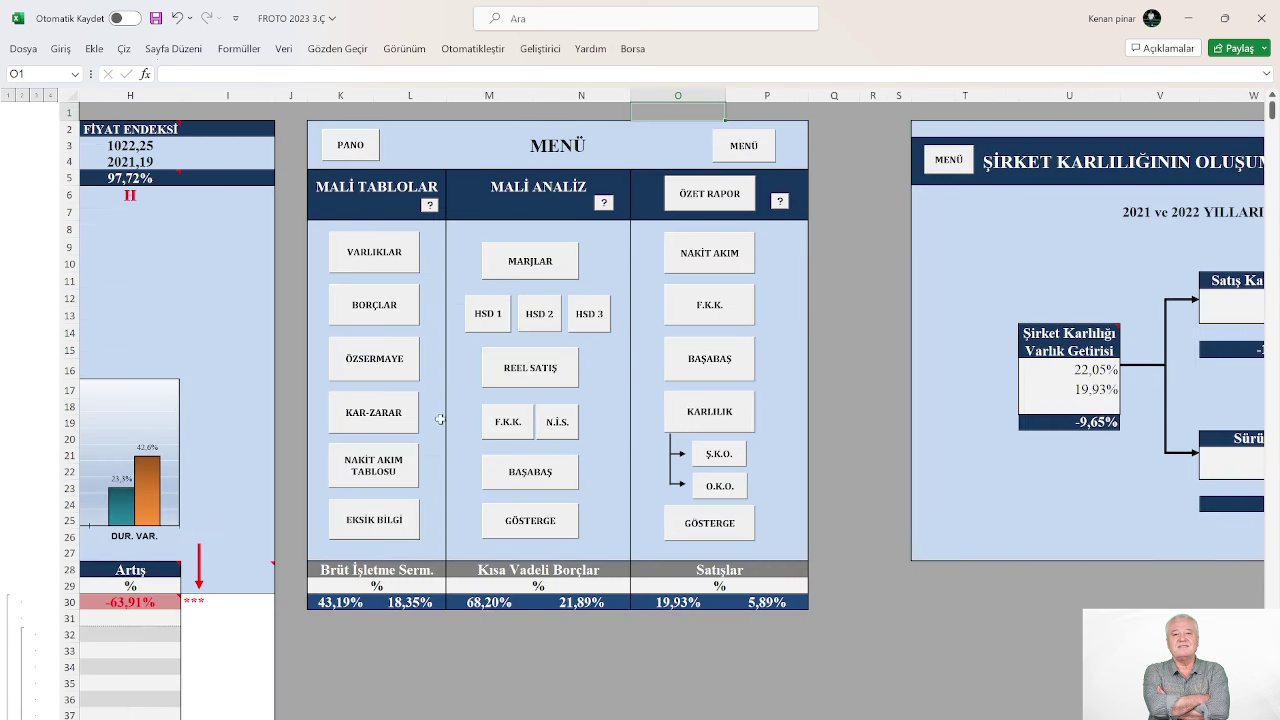
left_click(480, 318)
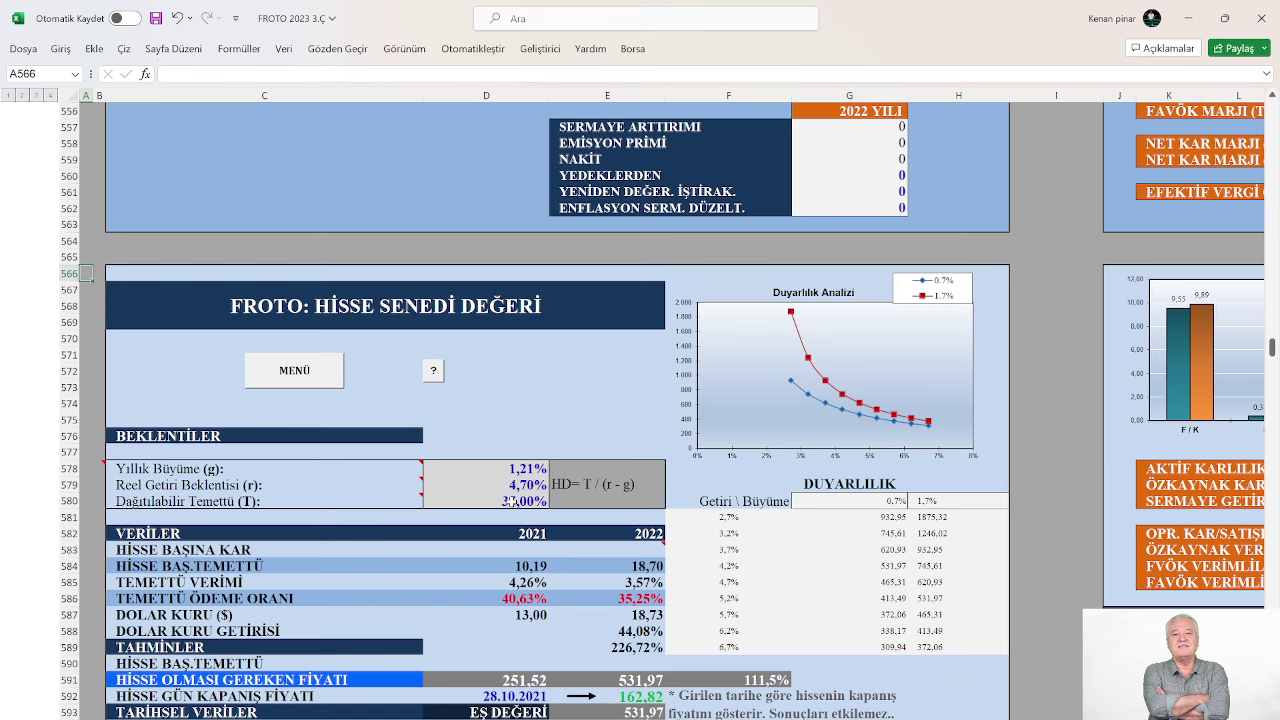
scroll(512, 500, "down", 3)
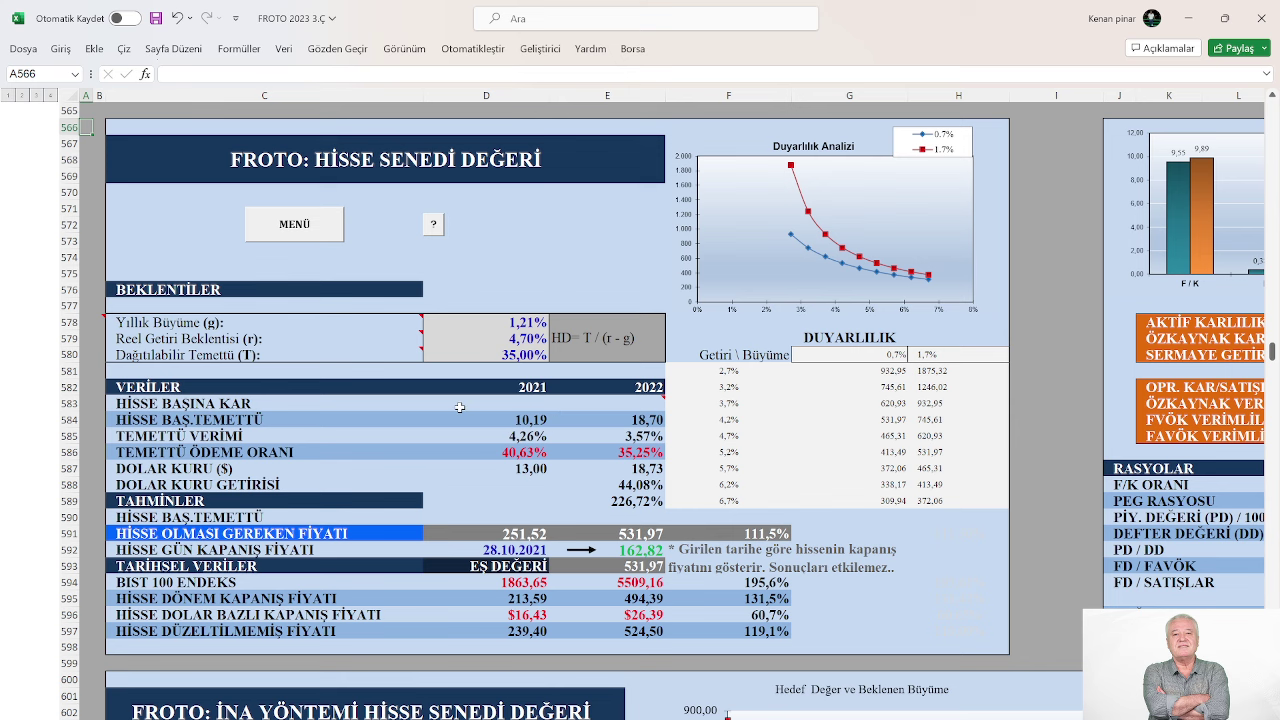
scroll(455, 470, "down", 2)
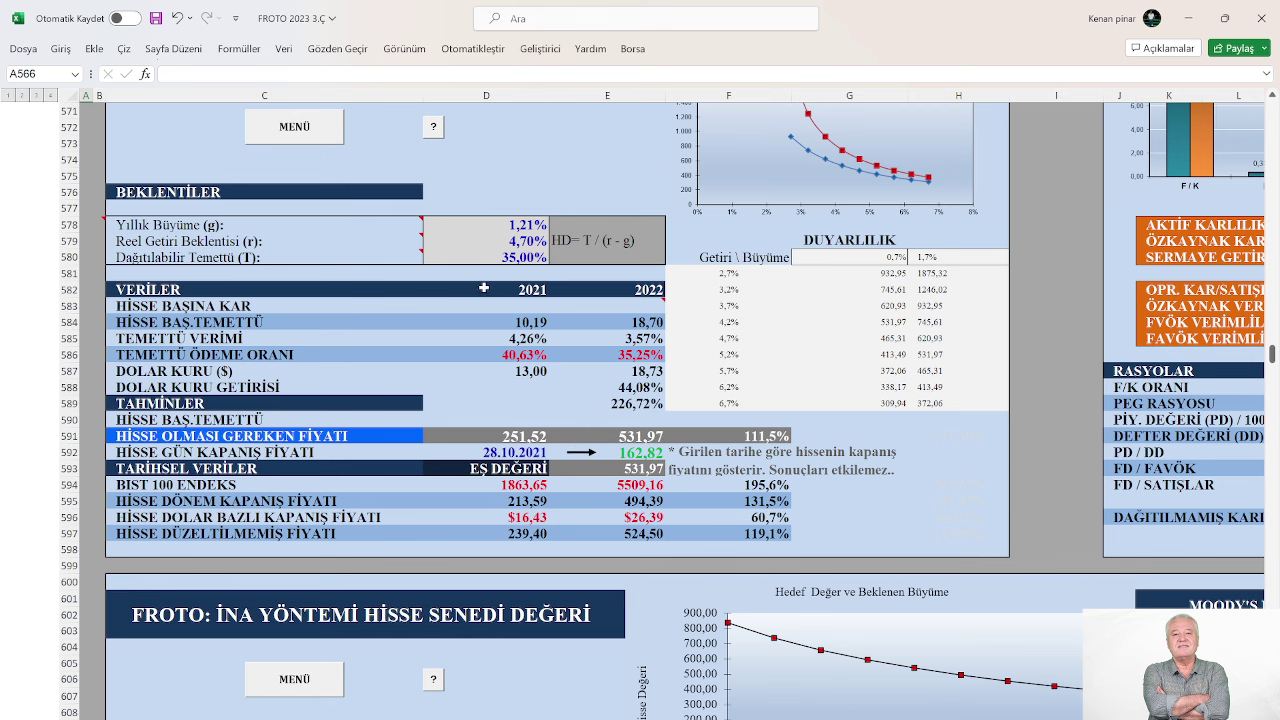
scroll(549, 354, "up", 2)
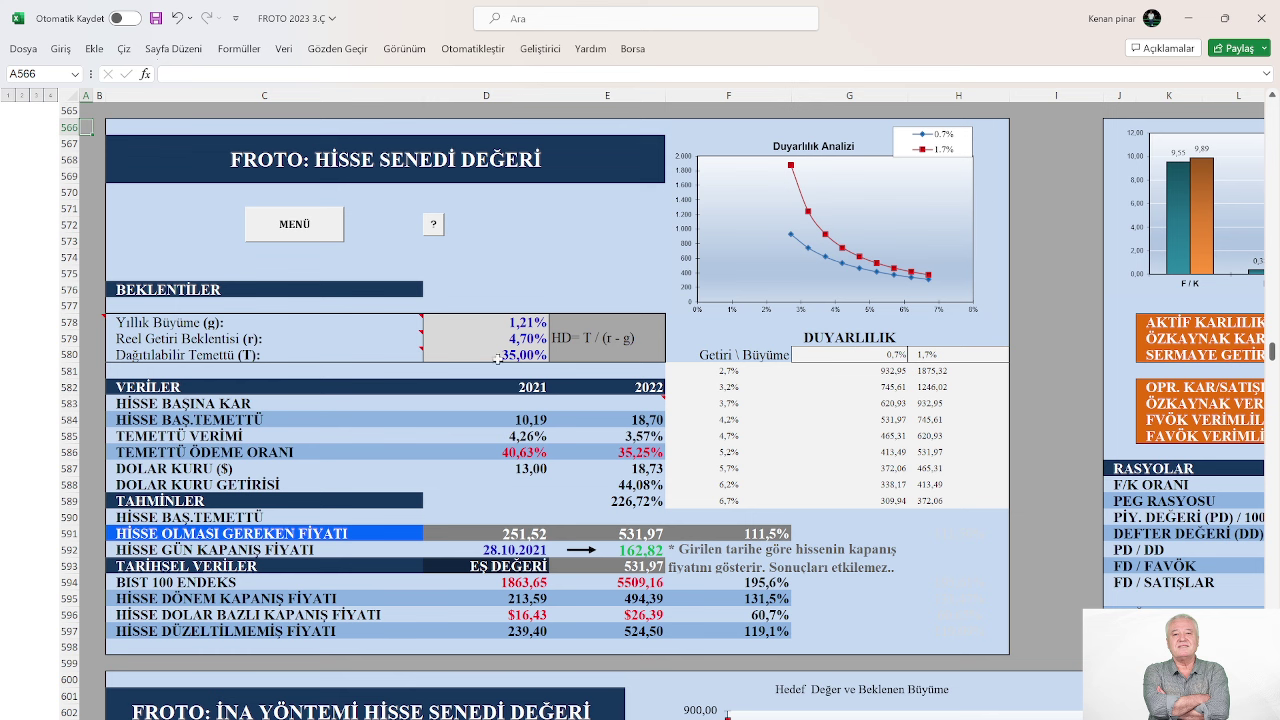
scroll(511, 369, "down", 2)
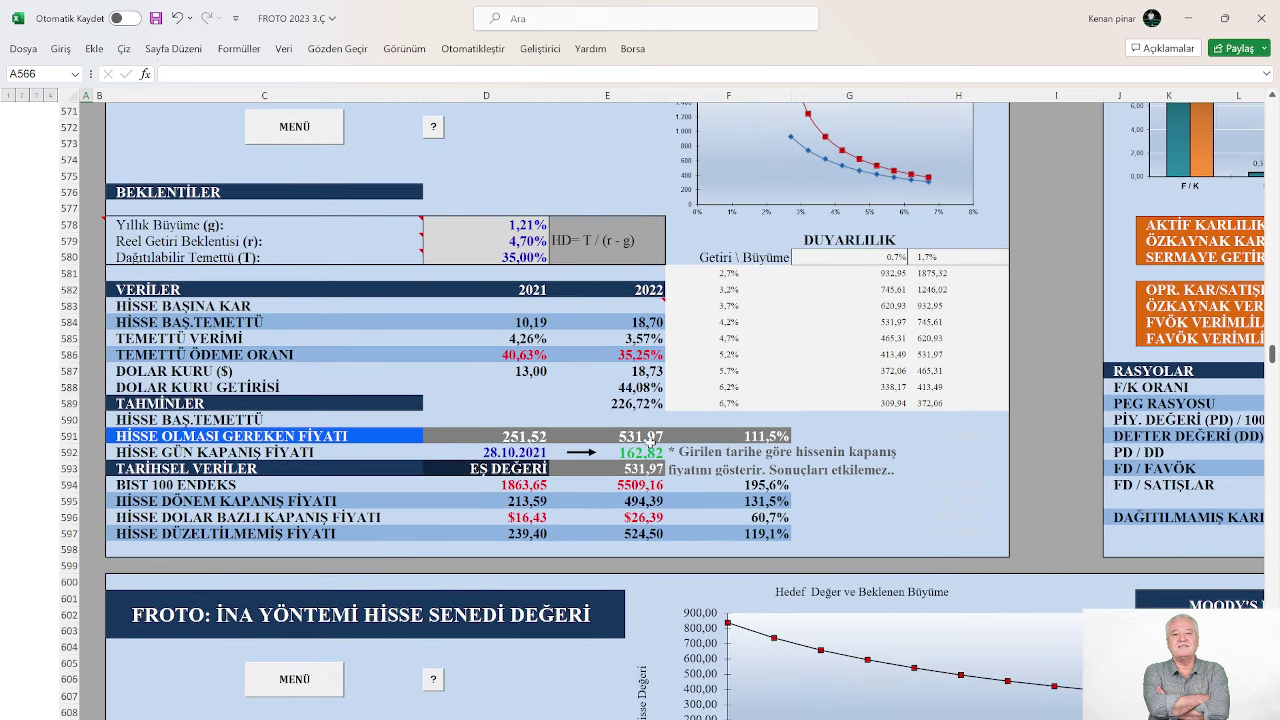
scroll(649, 442, "down", 12)
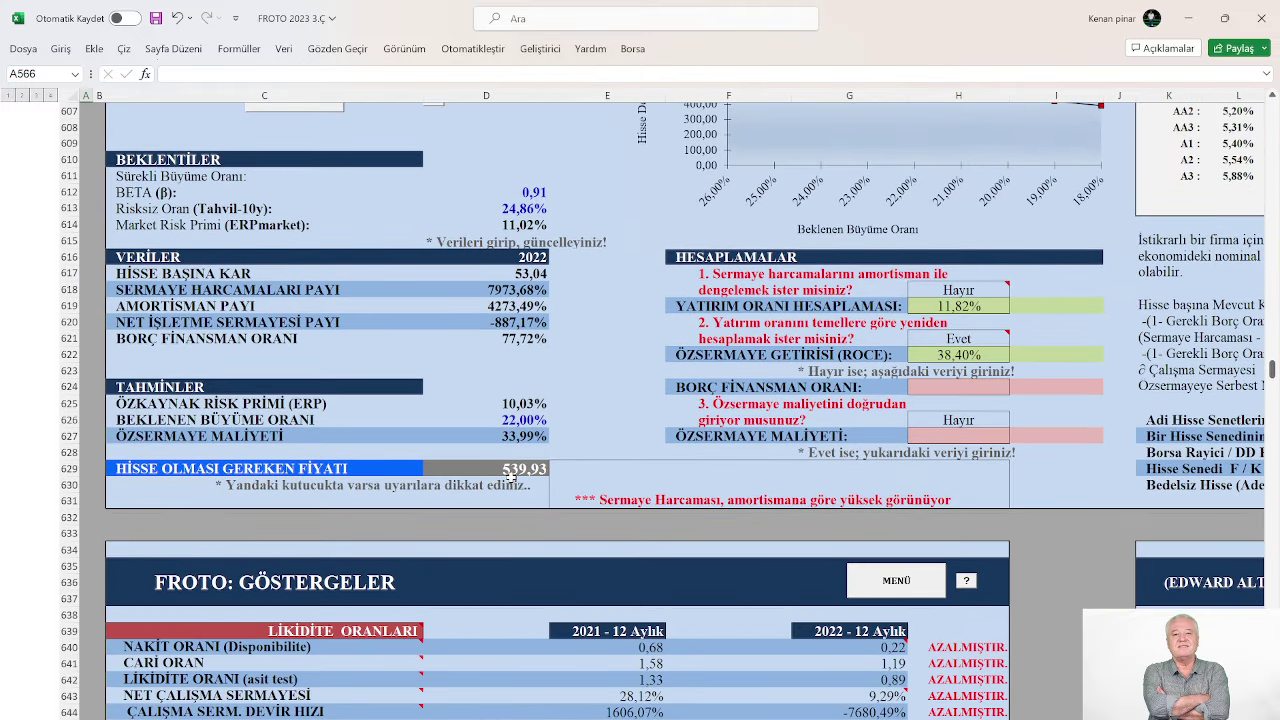
Open the HSD 3 valuation using the Peter L. Warren B. method and review its share values.
left_click(855, 583)
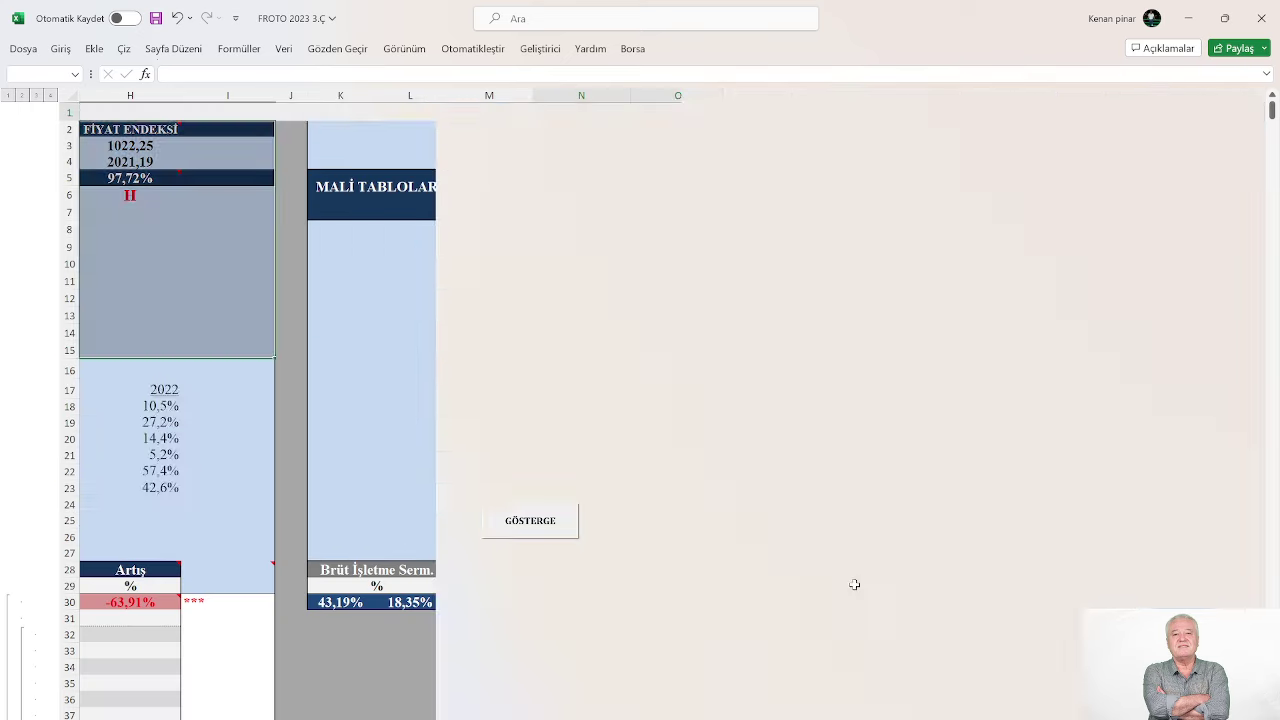
left_click(589, 318)
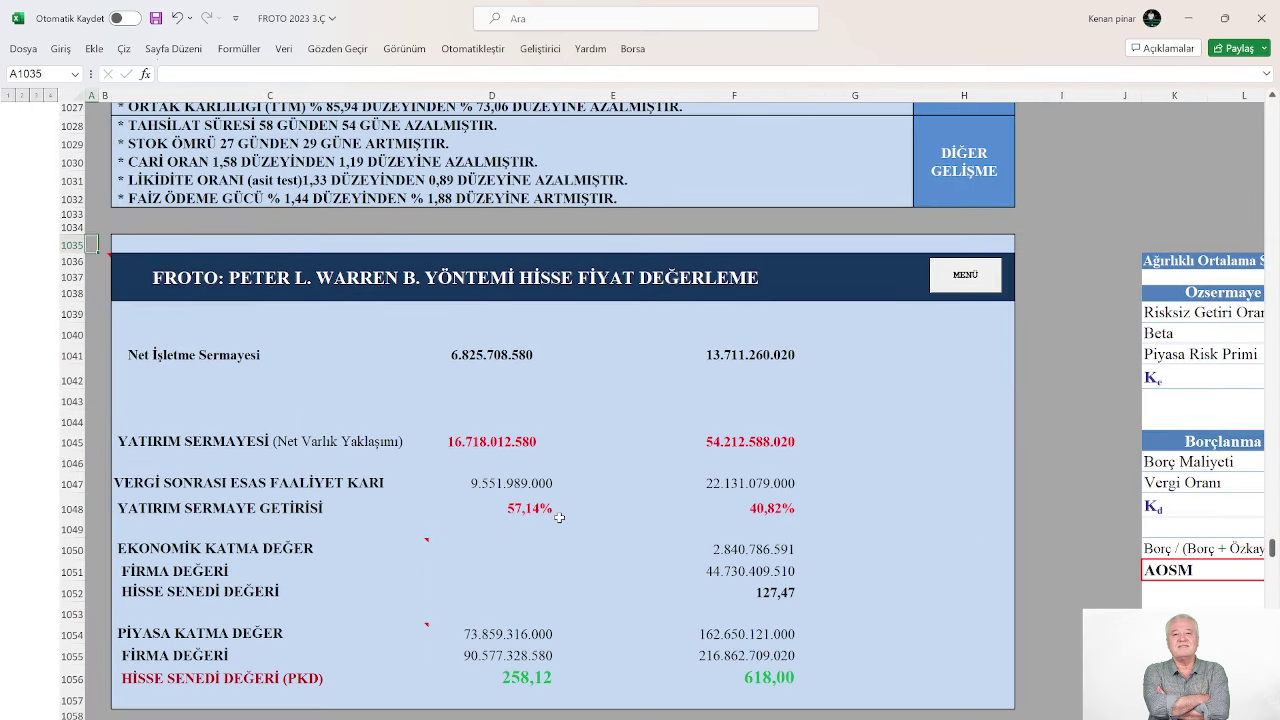
scroll(559, 515, "down", 2)
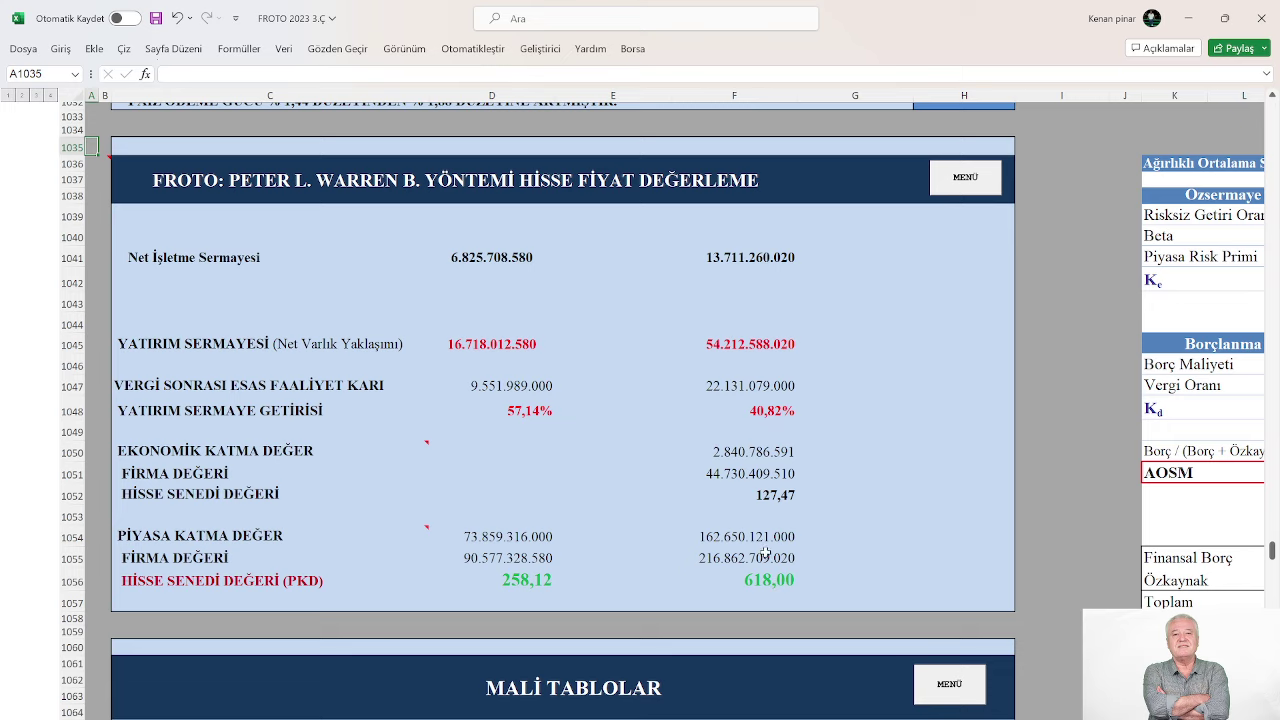
Leave the valuation section, visit the VARLIKLAR section, and return to the PANO view containing the period selectors.
left_click(948, 180)
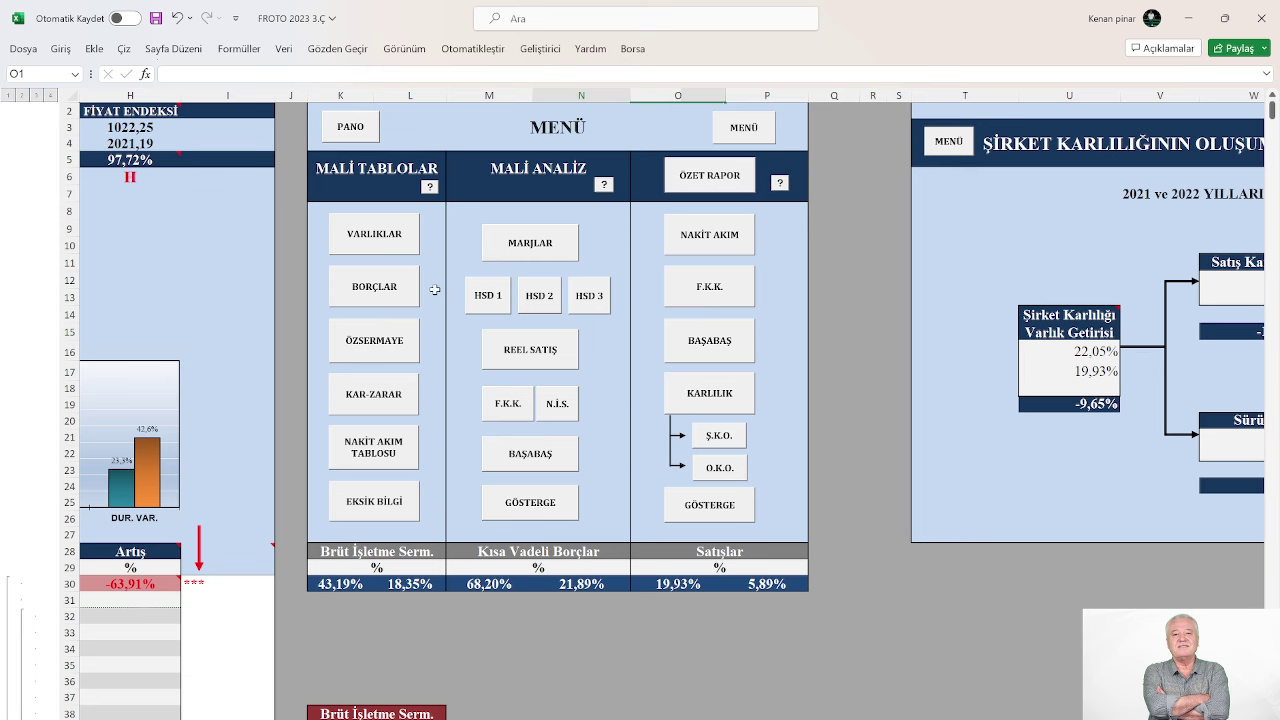
left_click(369, 242)
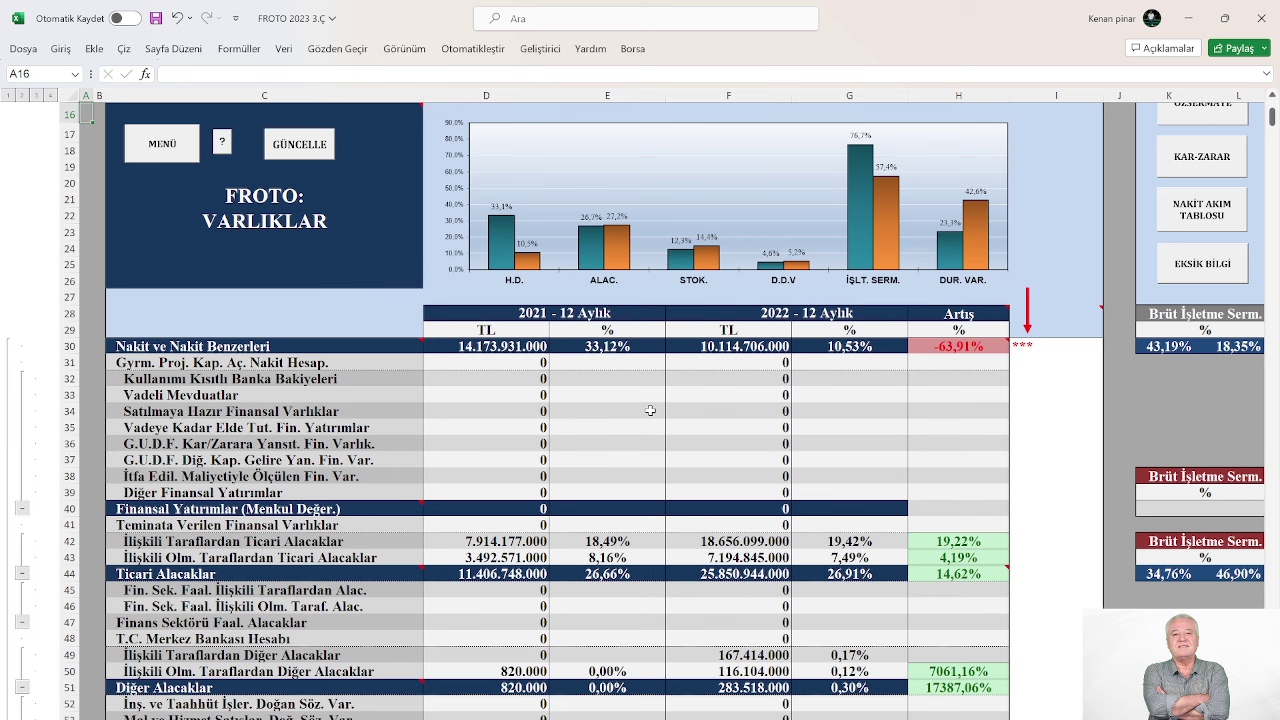
left_click(162, 146)
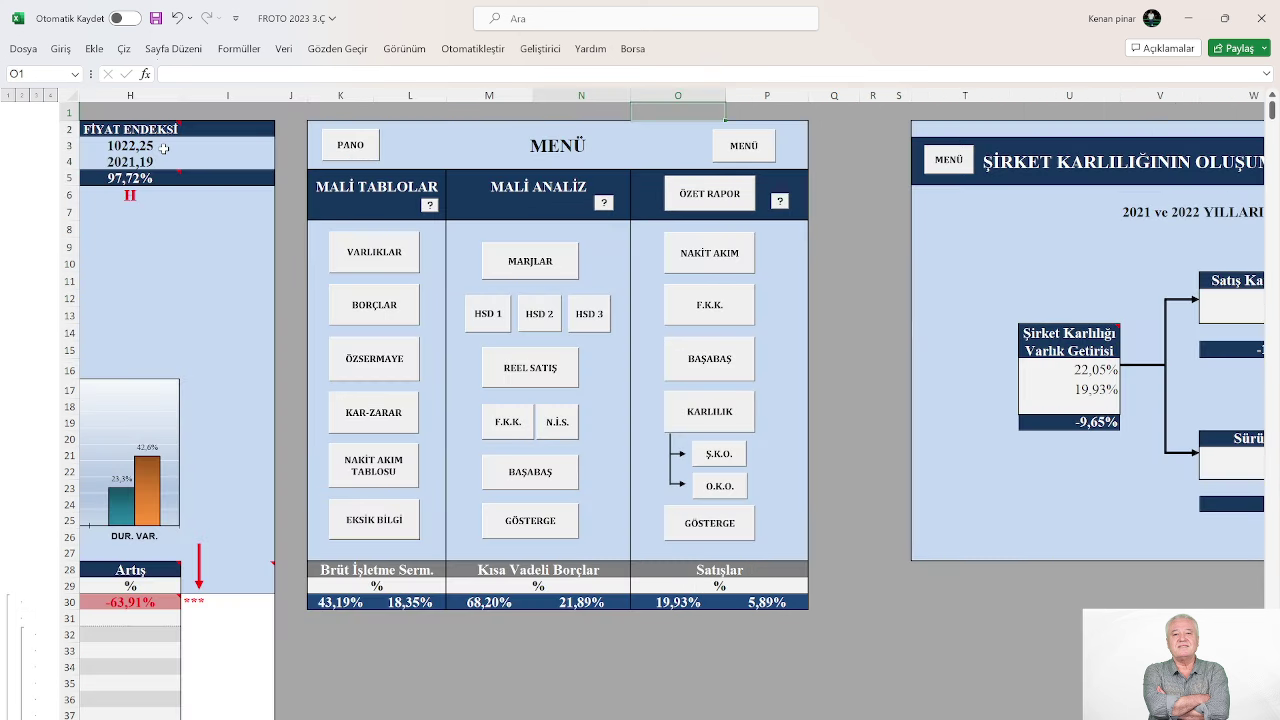
left_click(340, 155)
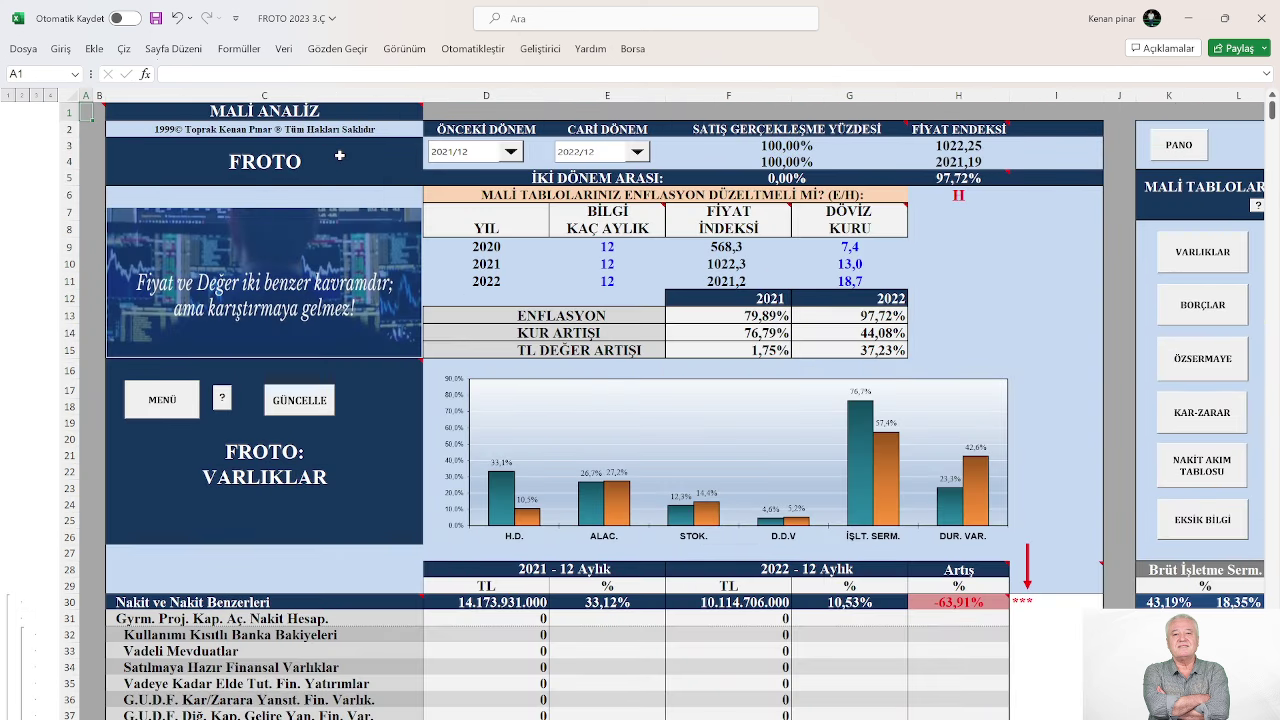
key("Down")
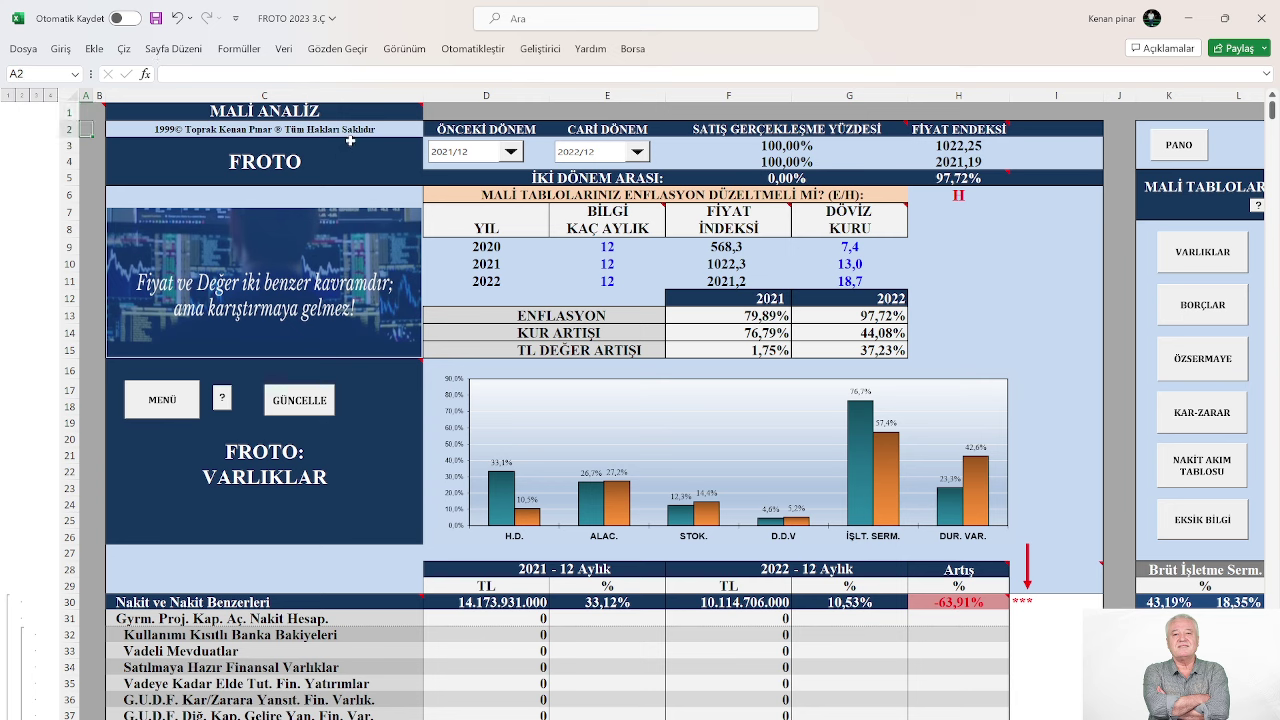
Set the previous period (ÖNCEKİ DÖNEM) to 2022/09.
left_click(512, 154)
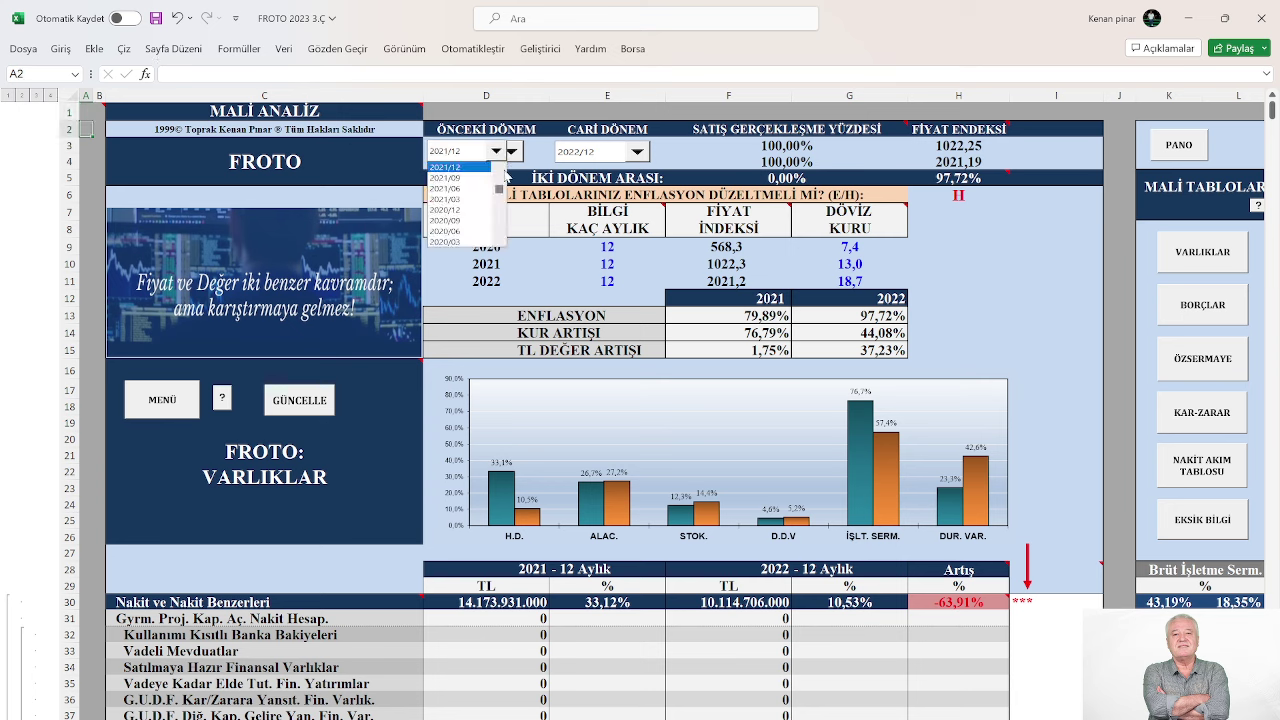
left_click(500, 170)
left_click(499, 170)
left_click(499, 170)
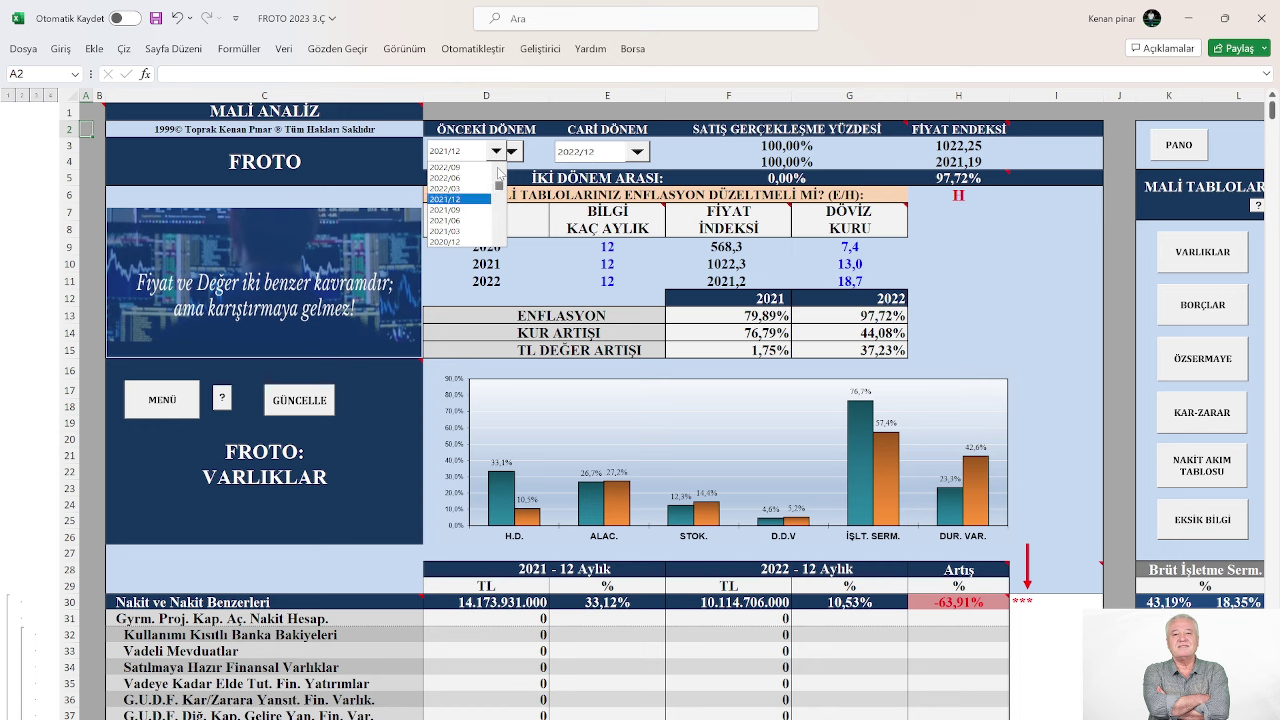
left_click(498, 170)
left_click(499, 170)
left_click(499, 170)
left_click(499, 170)
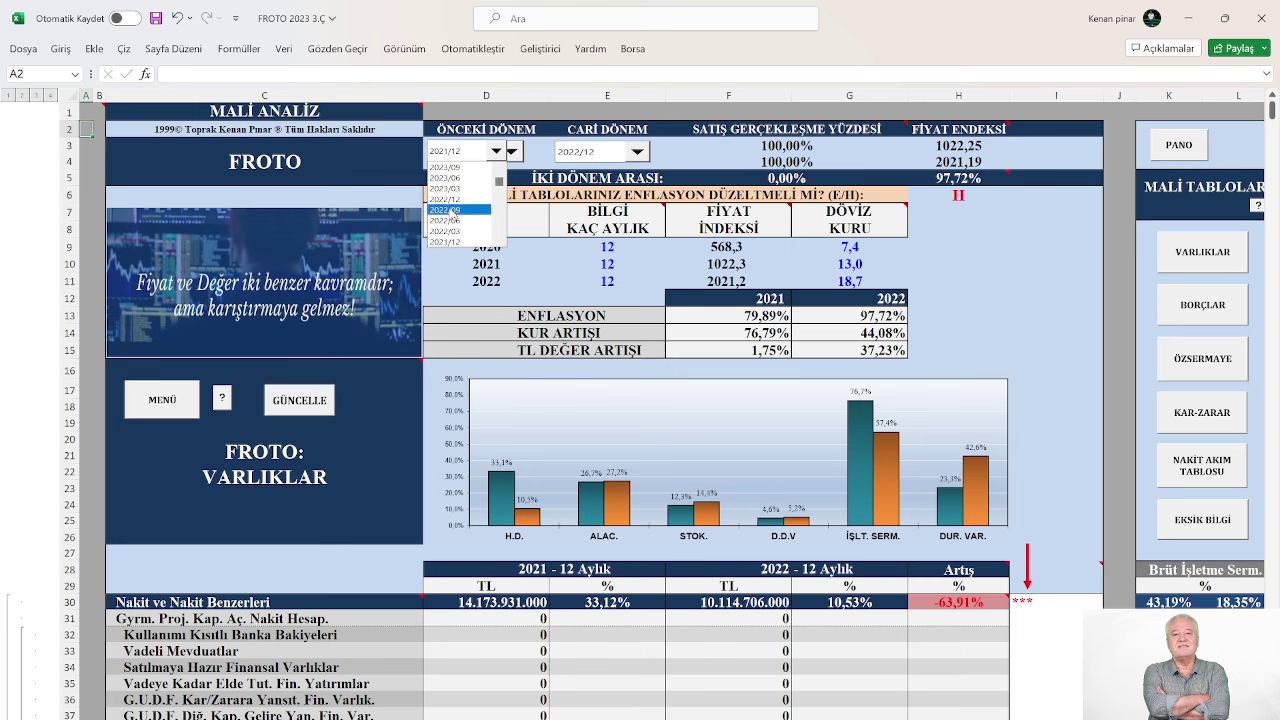
key("Escape")
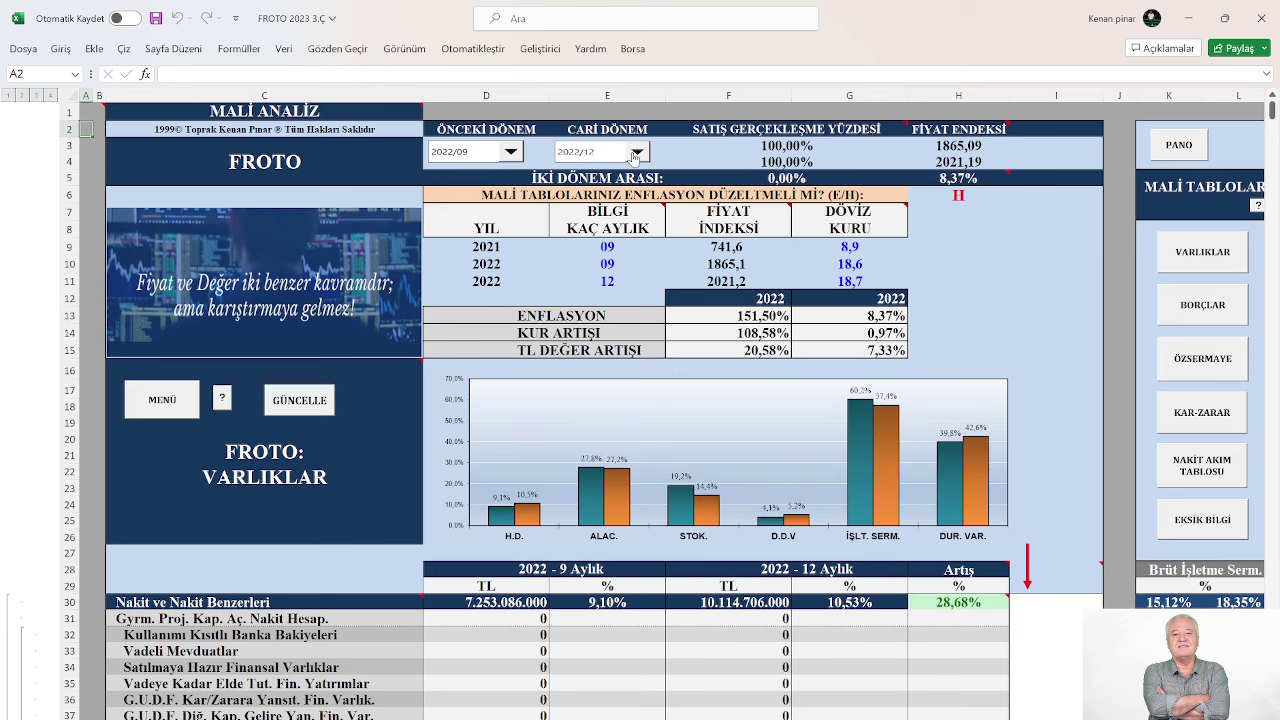
Set the current period (CARİ DÖNEM) to 2023/09.
left_click(637, 151)
scroll(588, 172, "up", 3)
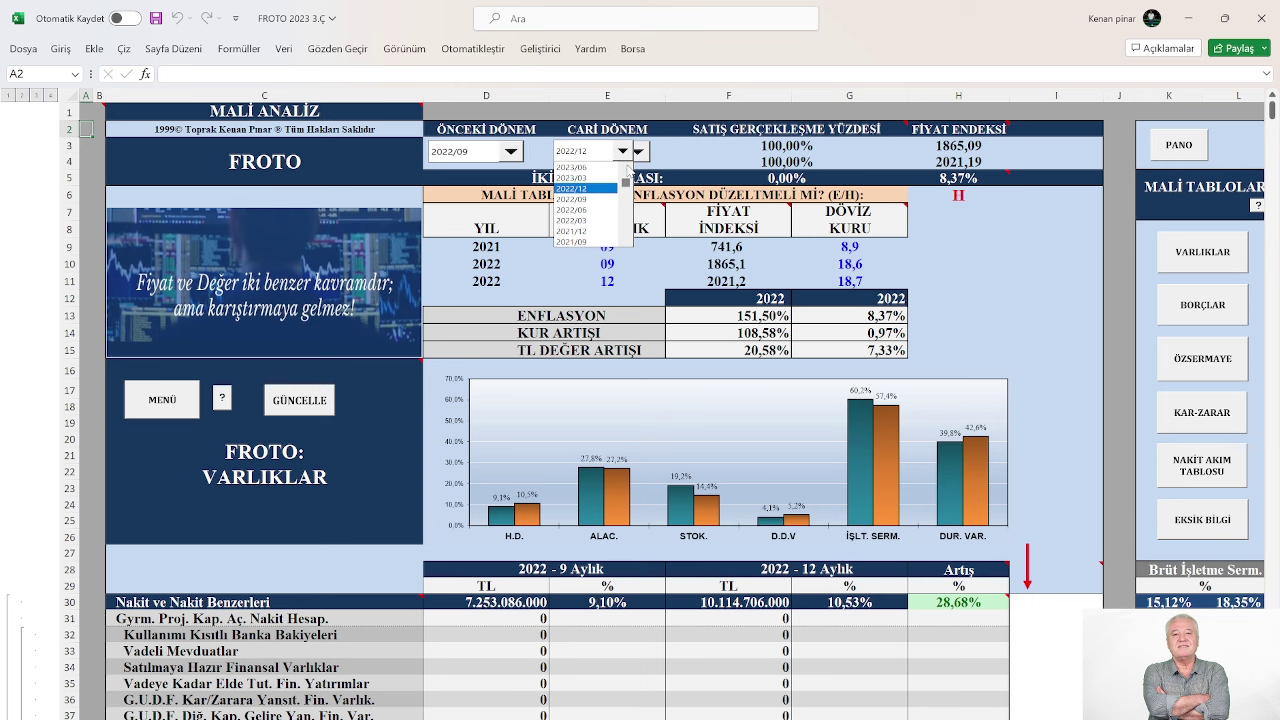
key("Escape")
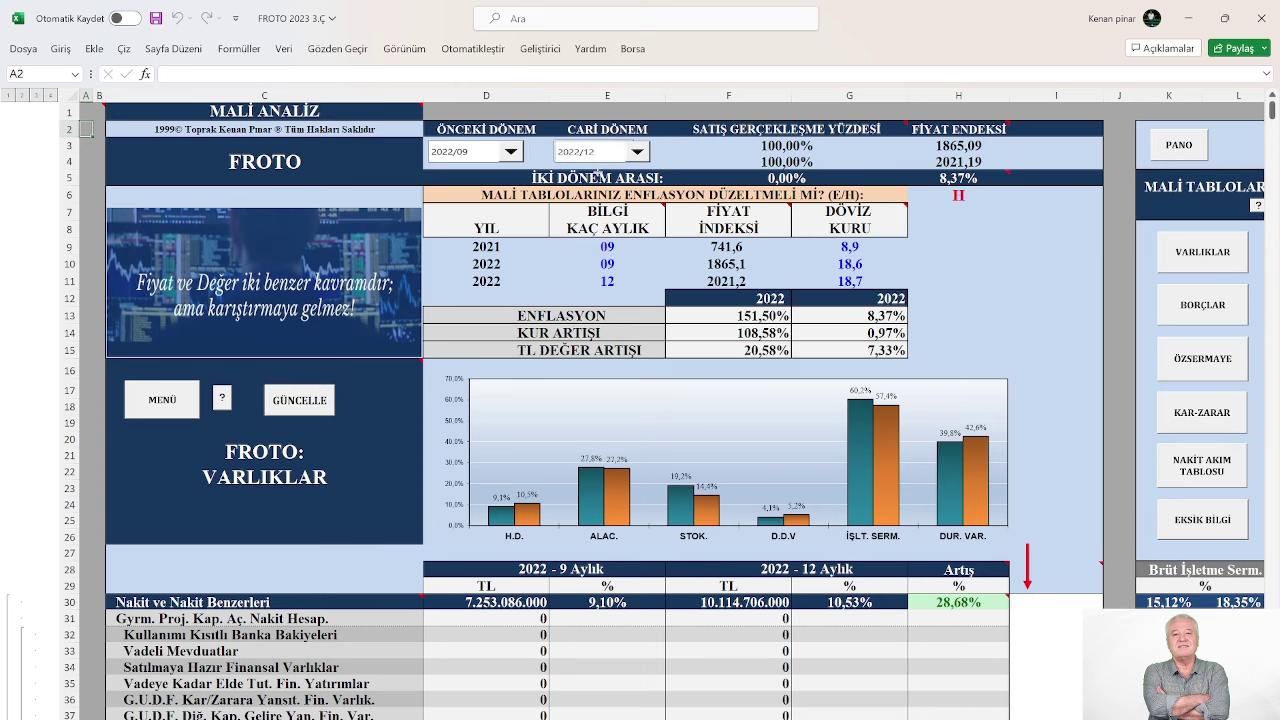
Examine the FROTO assets table for both periods, from cash and receivables through fixed assets, accumulated depreciation and total assets.
scroll(606, 256, "down", 2)
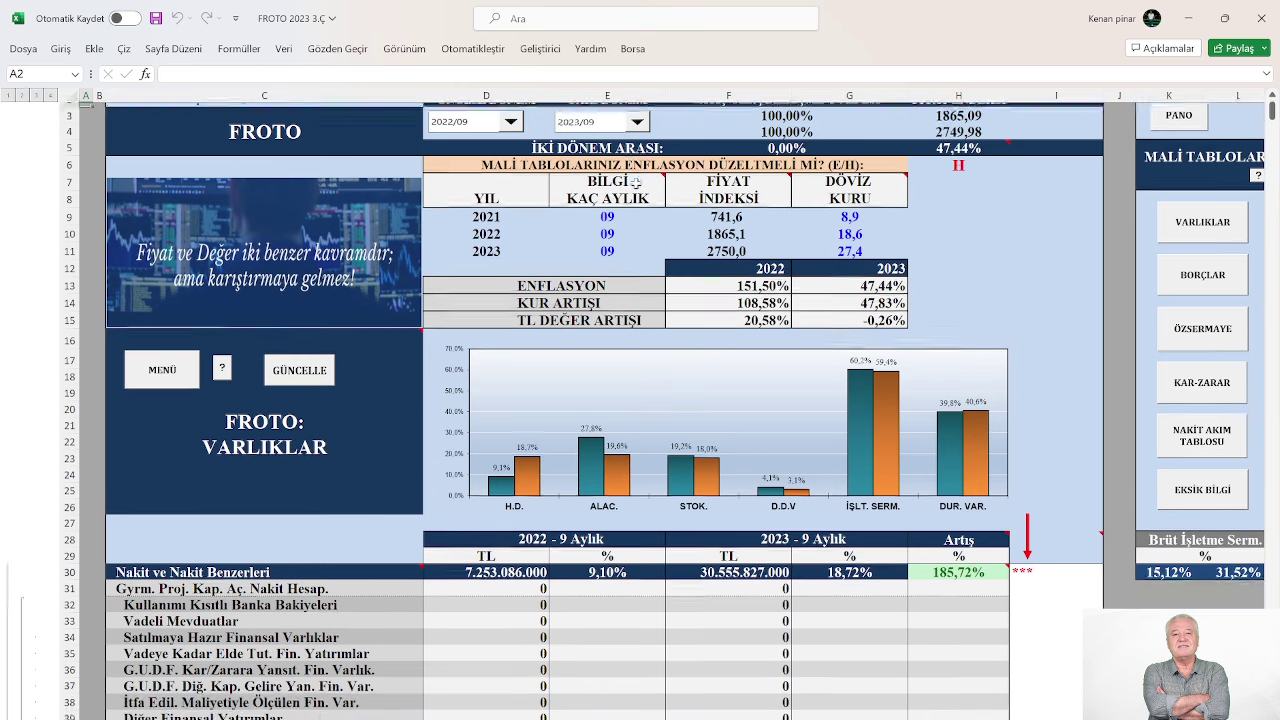
scroll(606, 256, "up", 2)
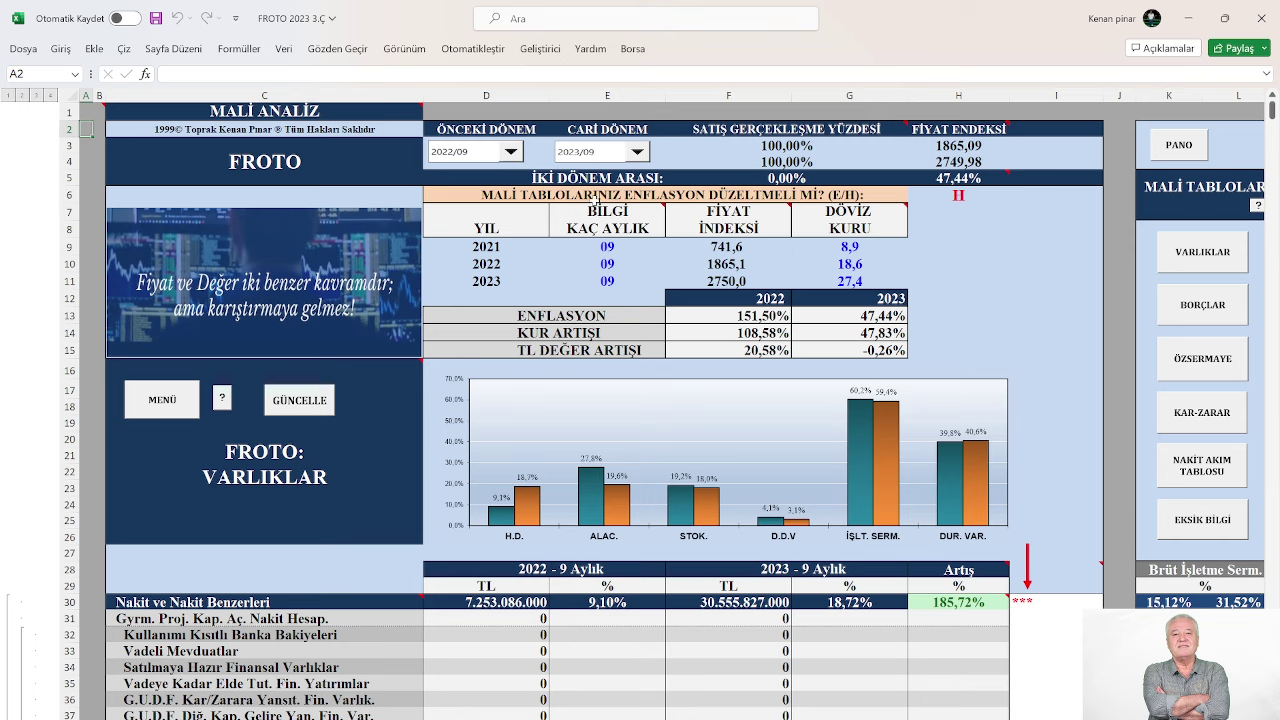
scroll(857, 445, "down", 4)
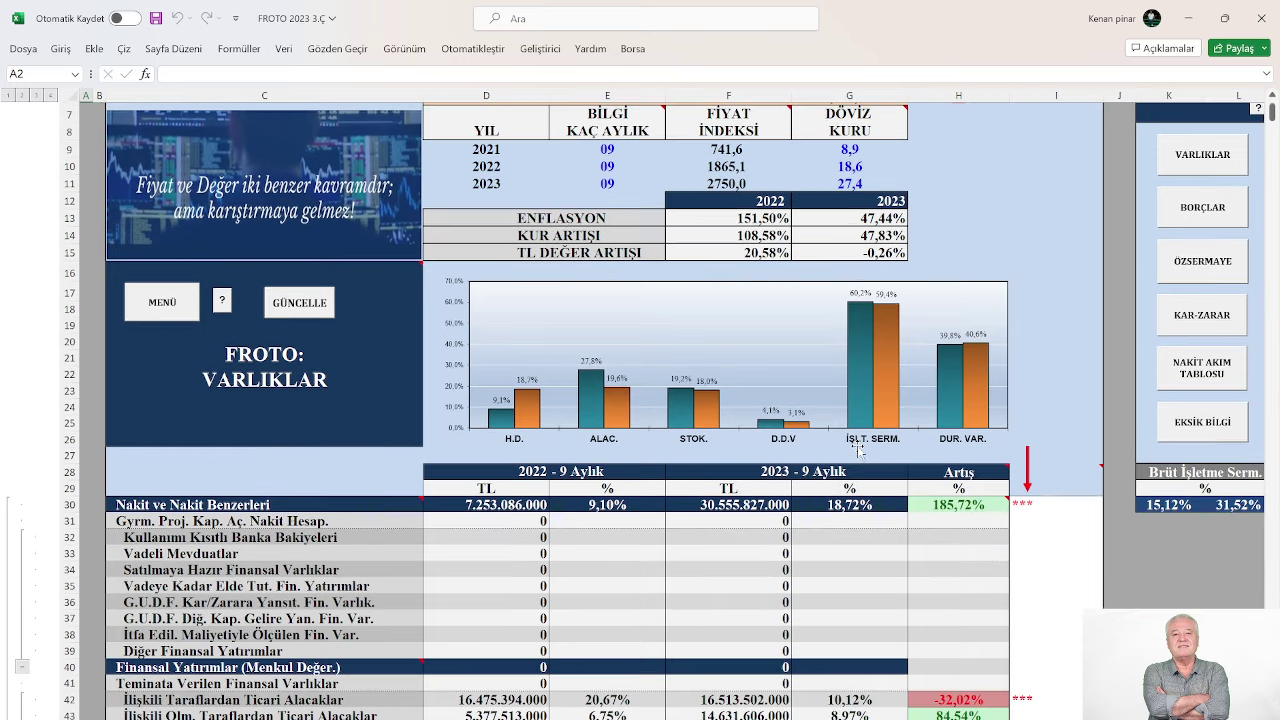
scroll(857, 445, "down", 3)
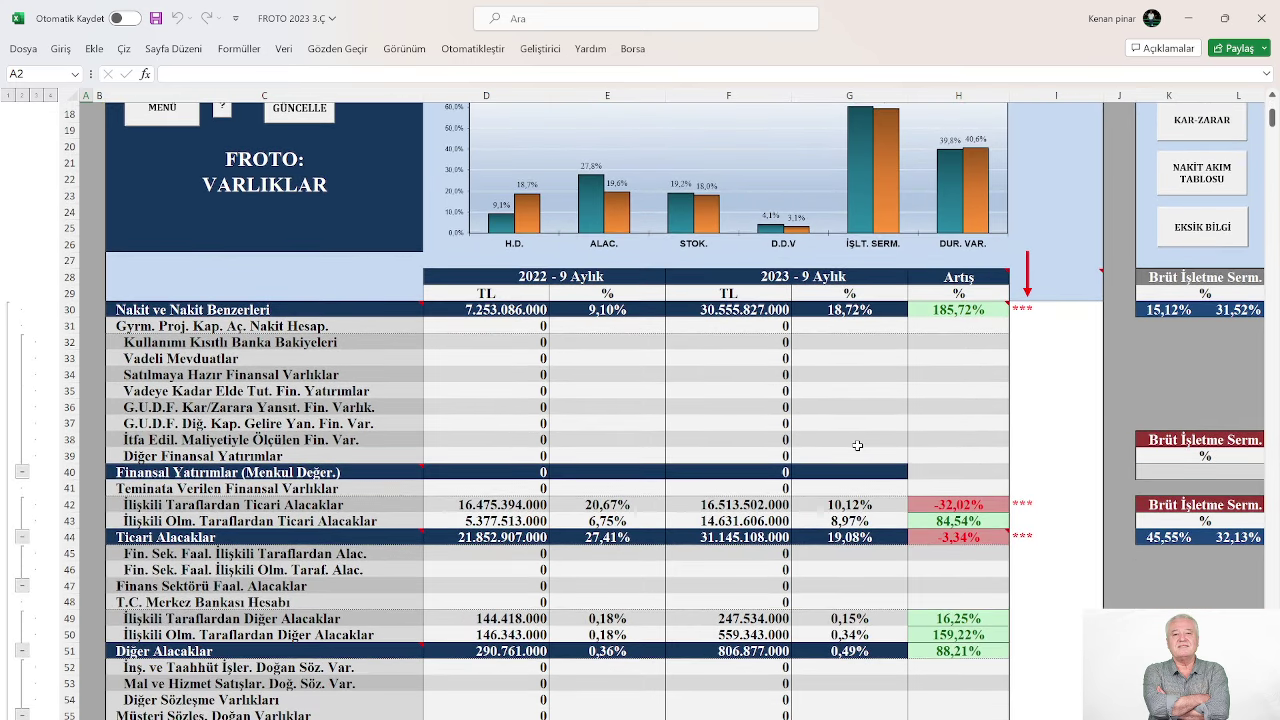
scroll(658, 396, "down", 12)
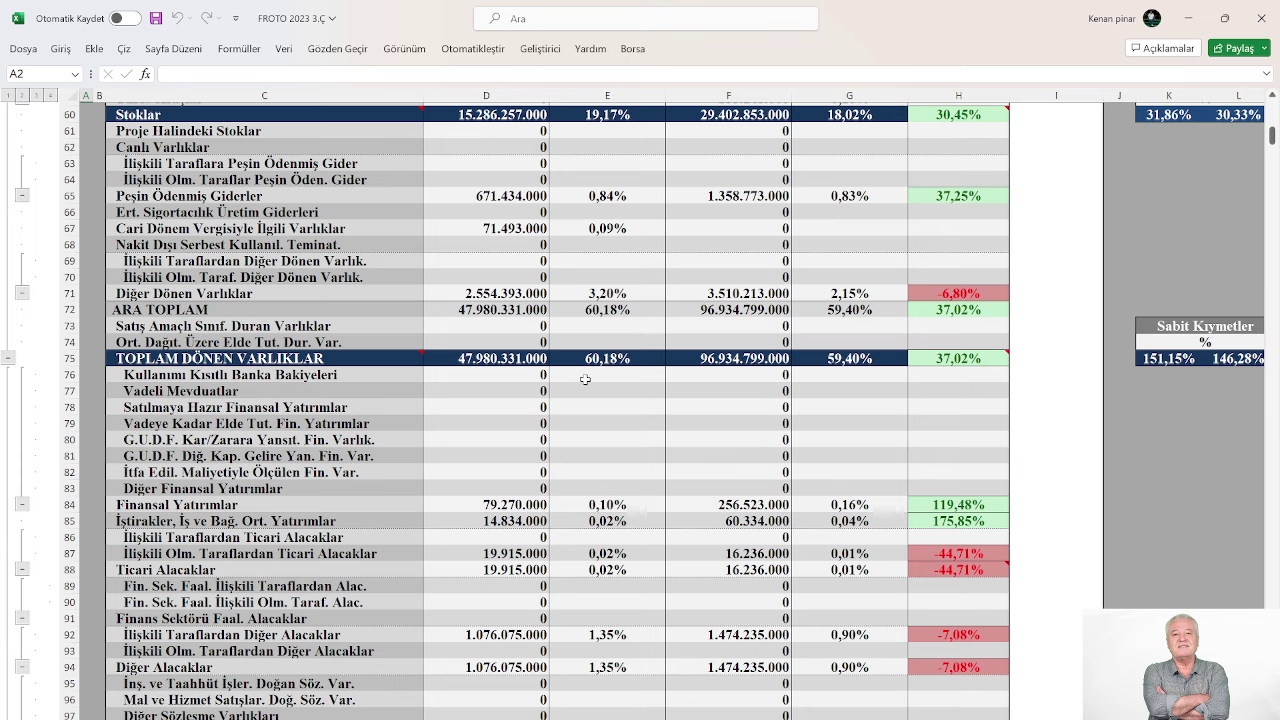
scroll(702, 375, "down", 11)
scroll(702, 375, "down", 7)
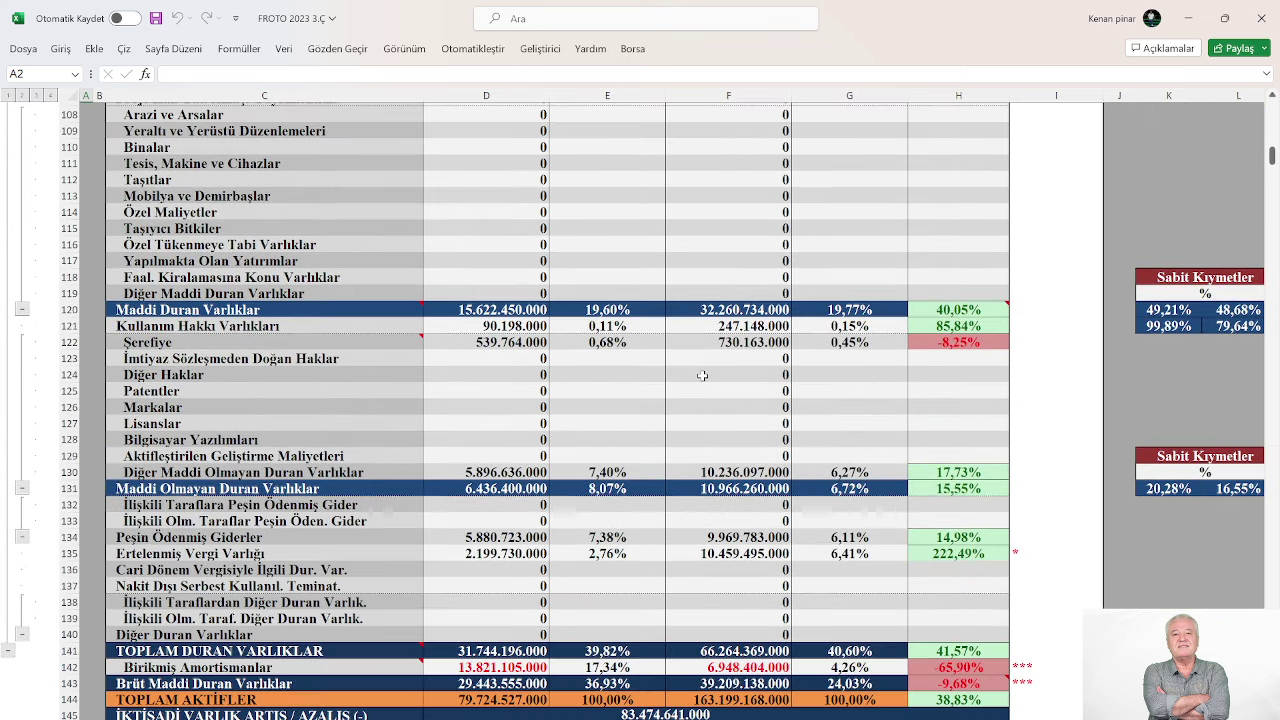
scroll(519, 437, "down", 3)
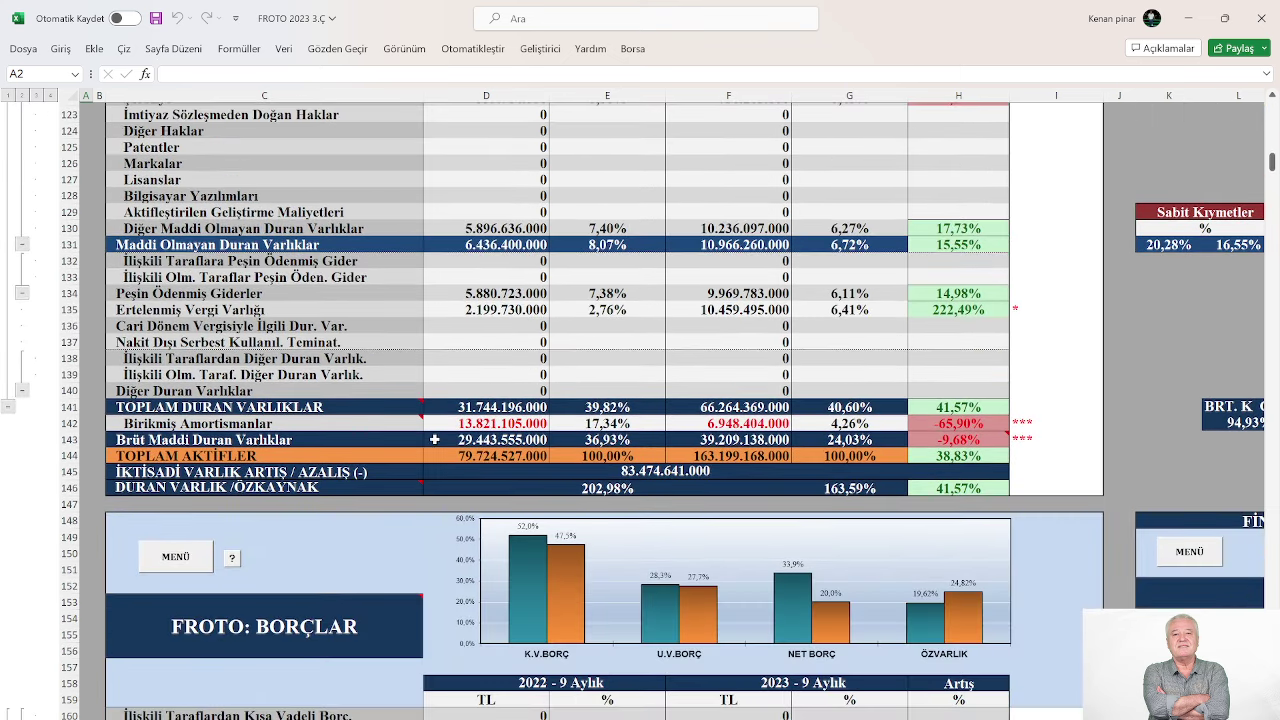
mouse_move(231, 422)
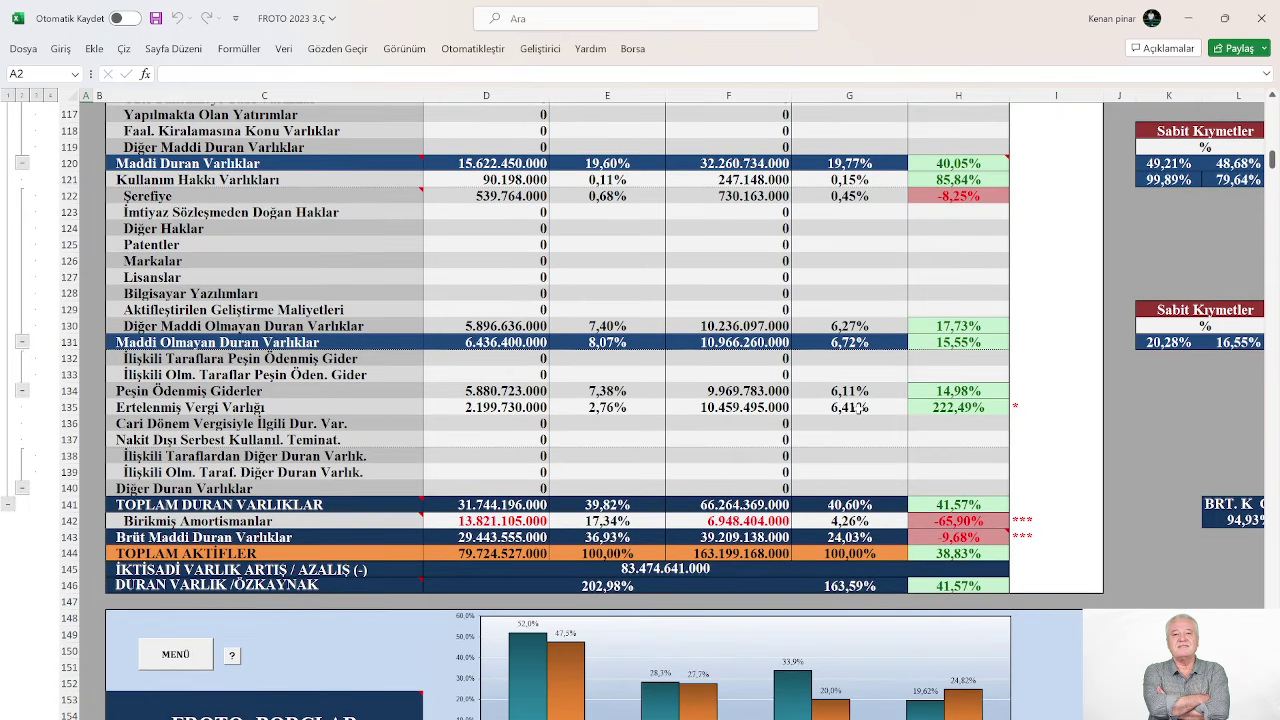
scroll(860, 408, "up", 1)
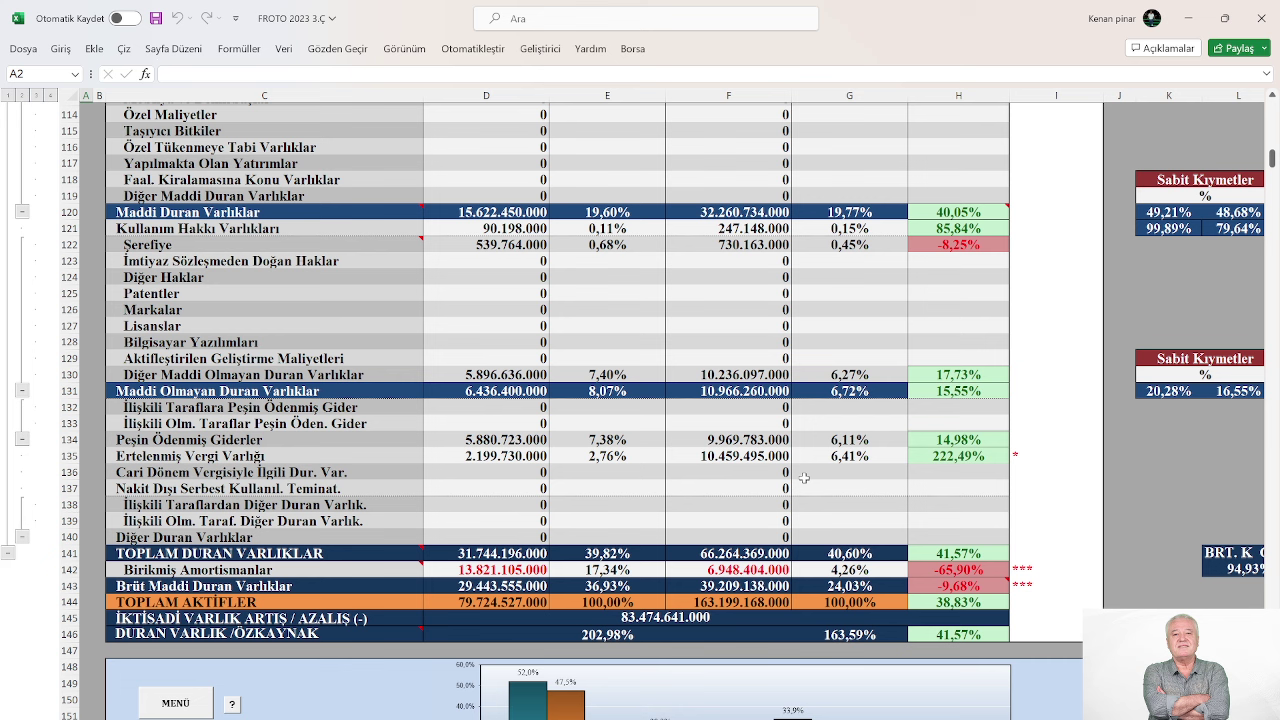
scroll(803, 479, "down", 4)
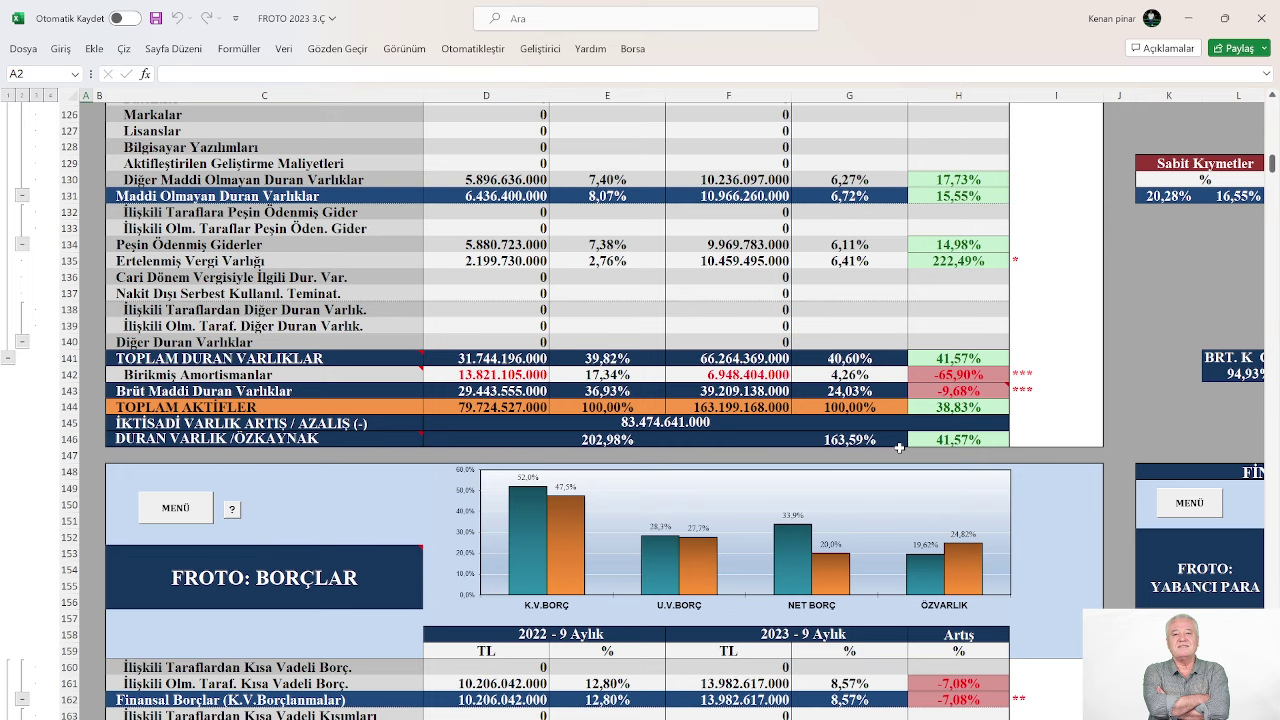
scroll(899, 448, "up", 20)
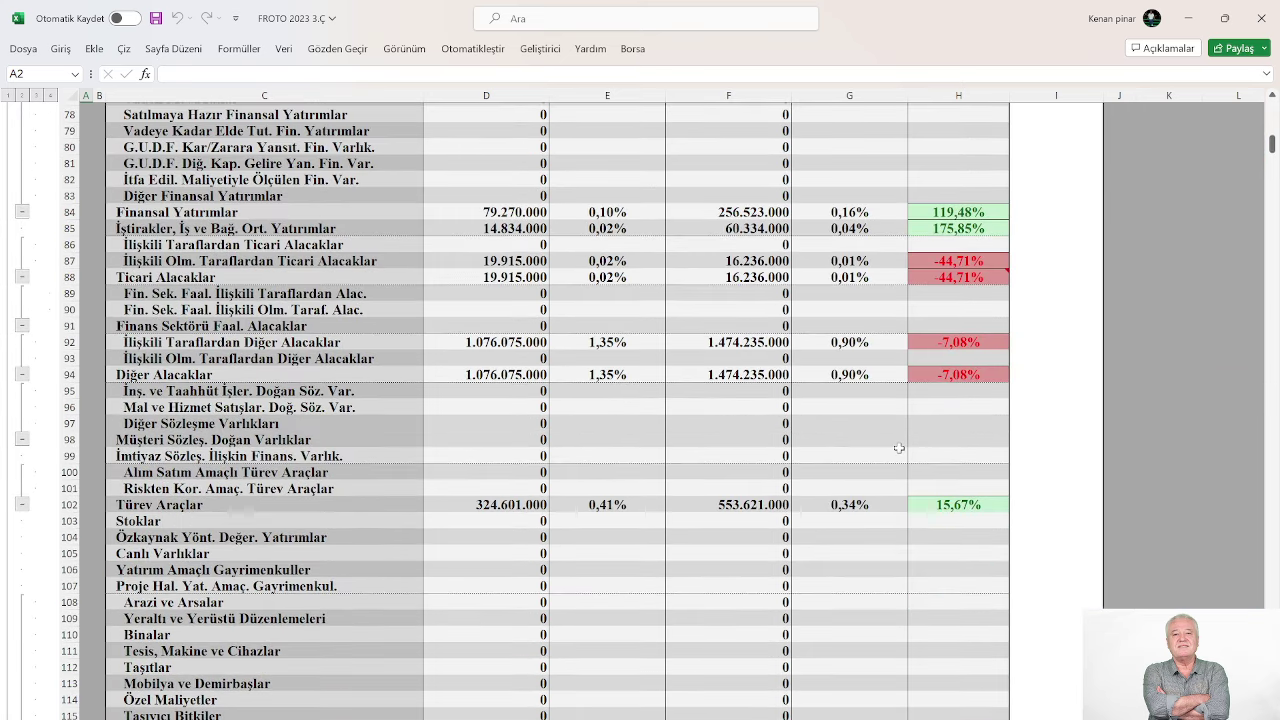
scroll(899, 448, "up", 17)
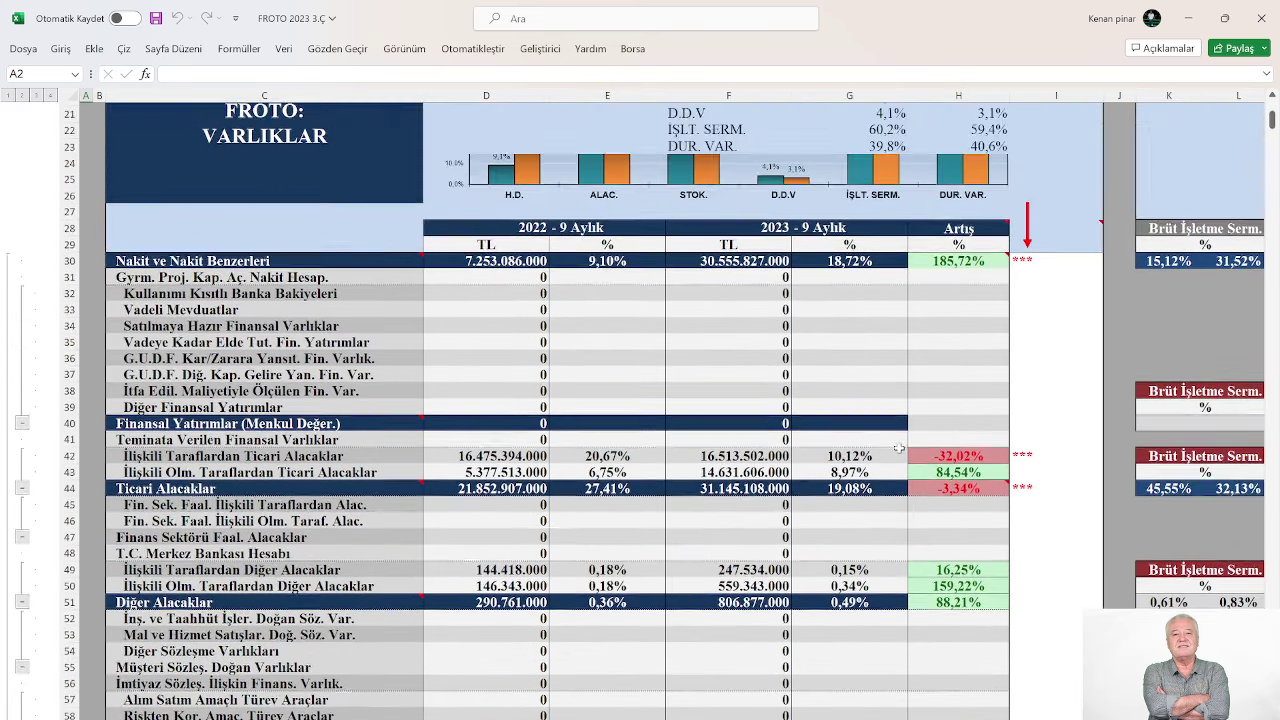
Review the cash, trade receivables and inventory (Stoklar) rows of the FROTO assets table, together with the assets chart above it.
scroll(899, 448, "up", 1)
scroll(899, 448, "down", 2)
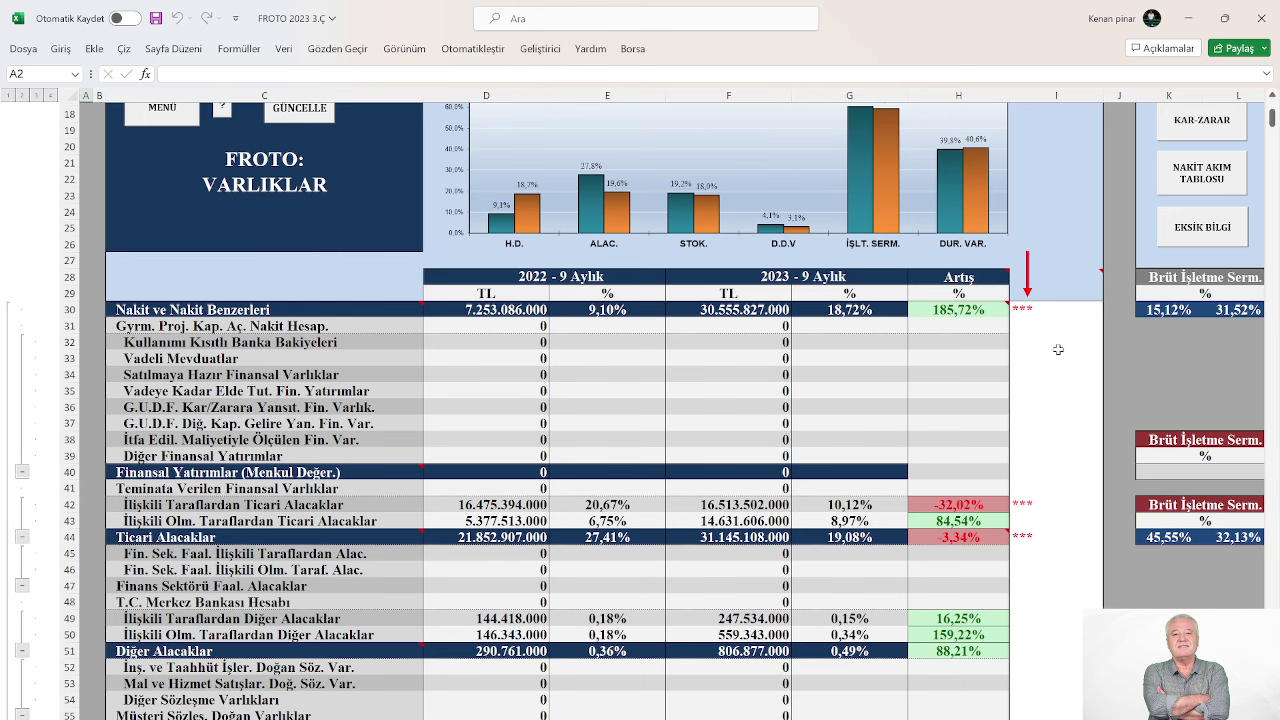
scroll(1057, 349, "down", 4)
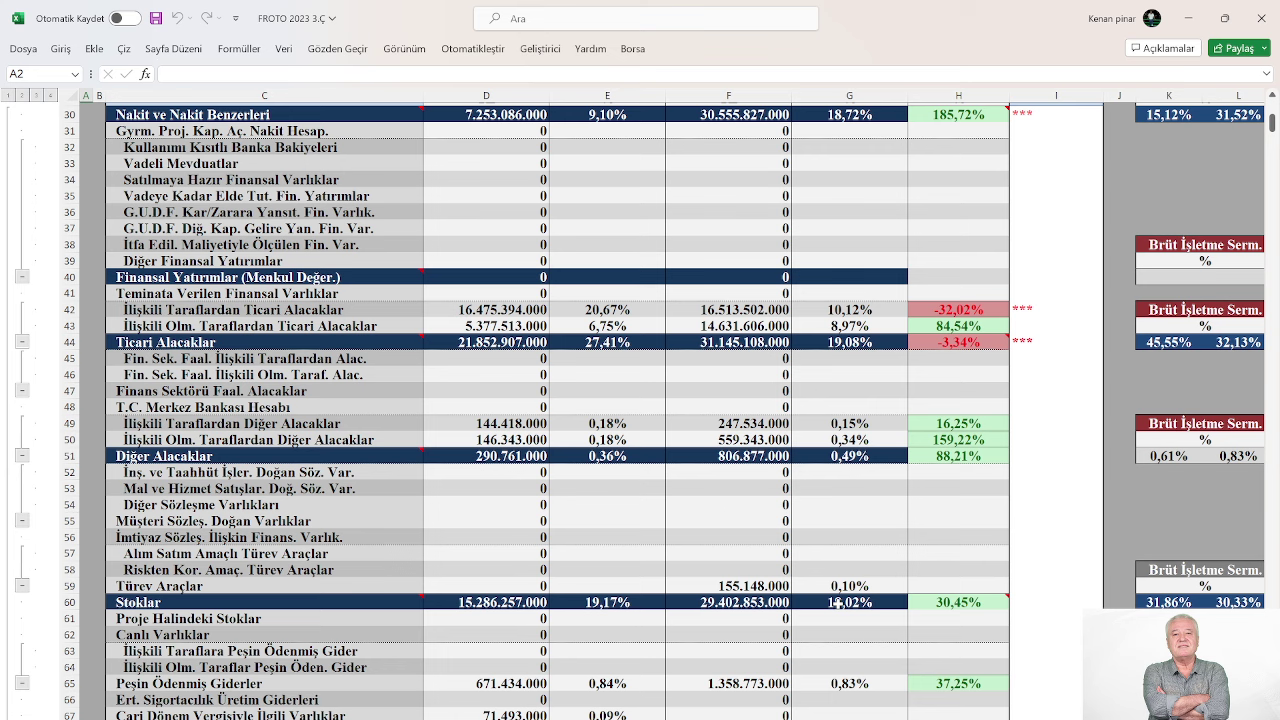
scroll(838, 602, "up", 1)
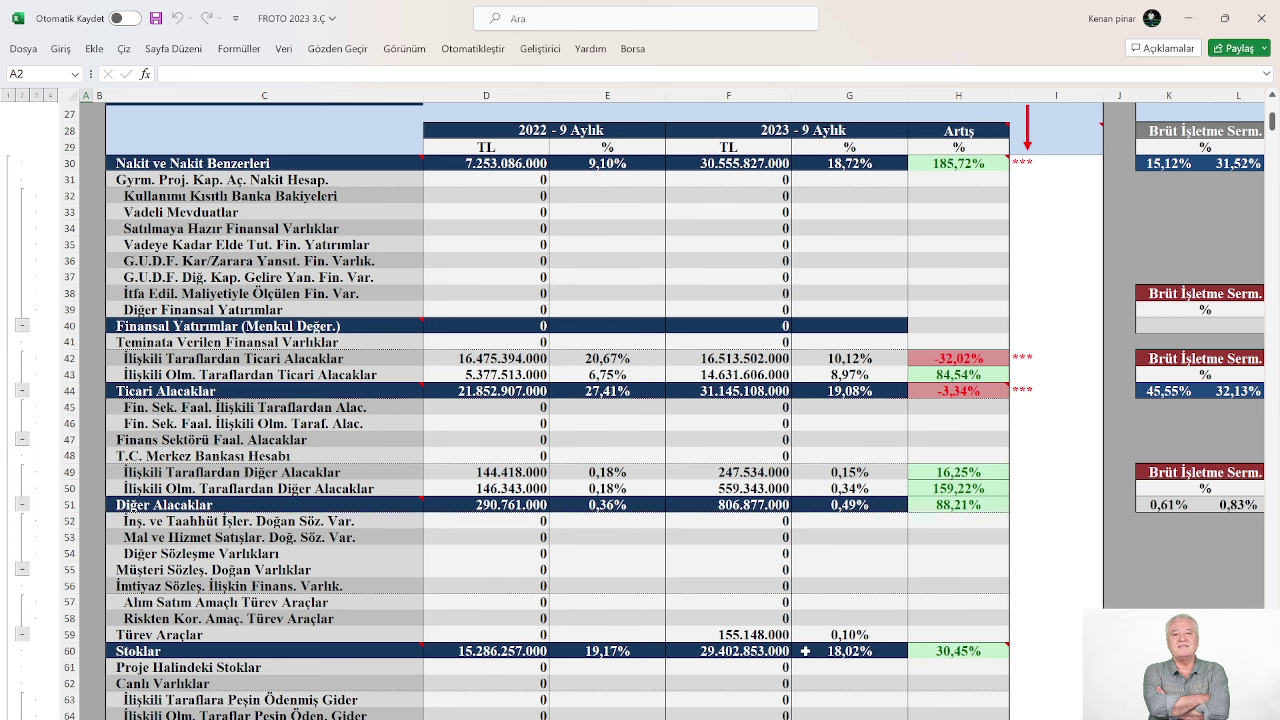
scroll(686, 607, "up", 3)
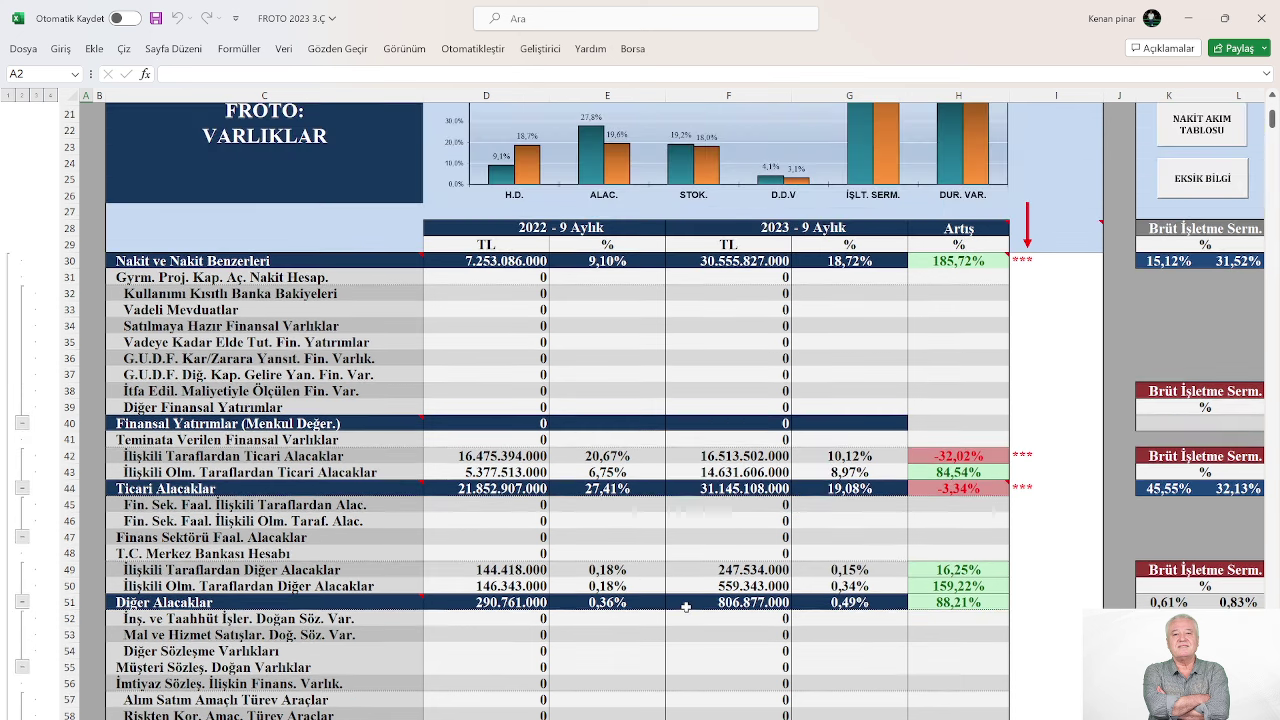
scroll(686, 607, "up", 2)
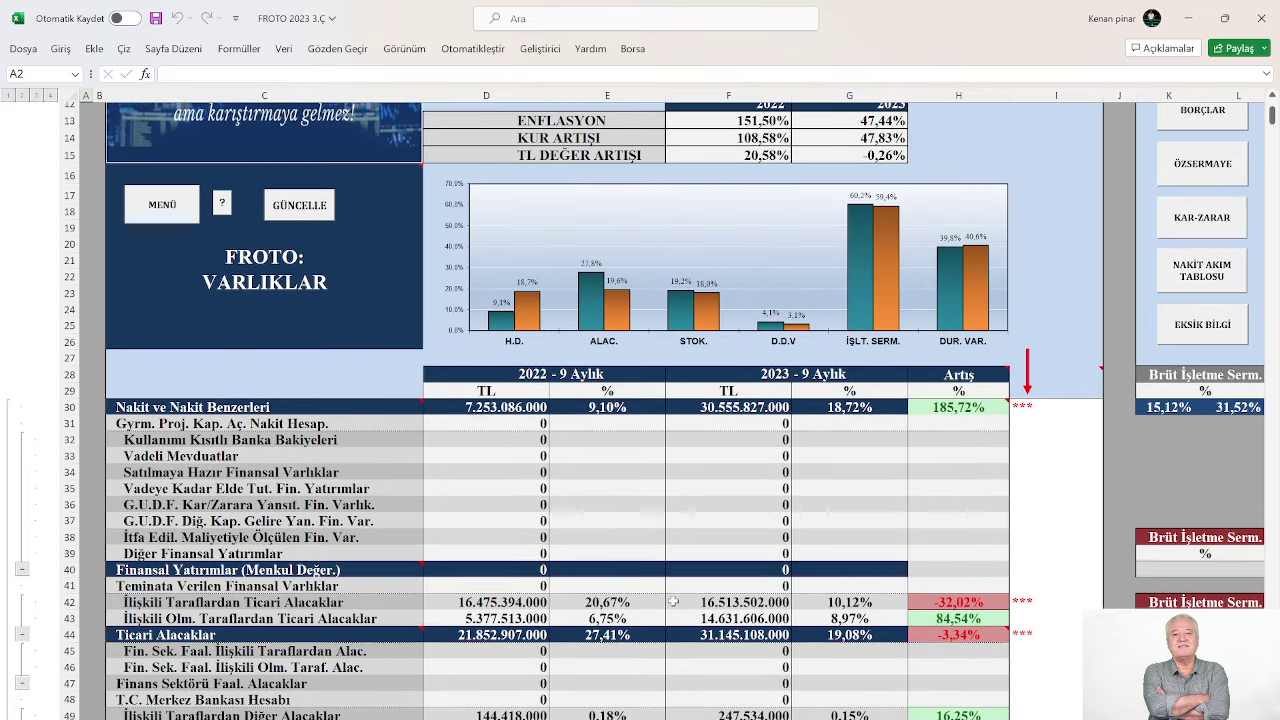
Go to the REEL SATIŞ analysis and examine FROTO's sales, export, import and real sales figures for both periods.
left_click(160, 212)
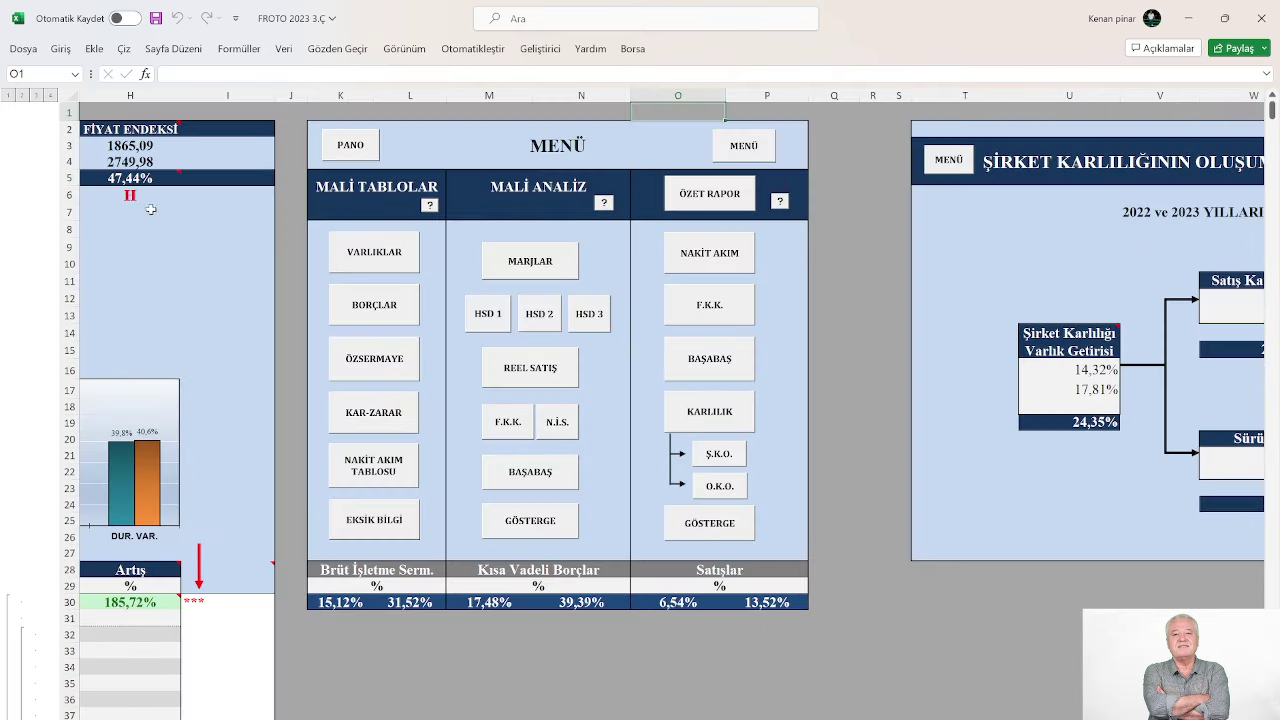
left_click(535, 375)
scroll(703, 521, "down", 1)
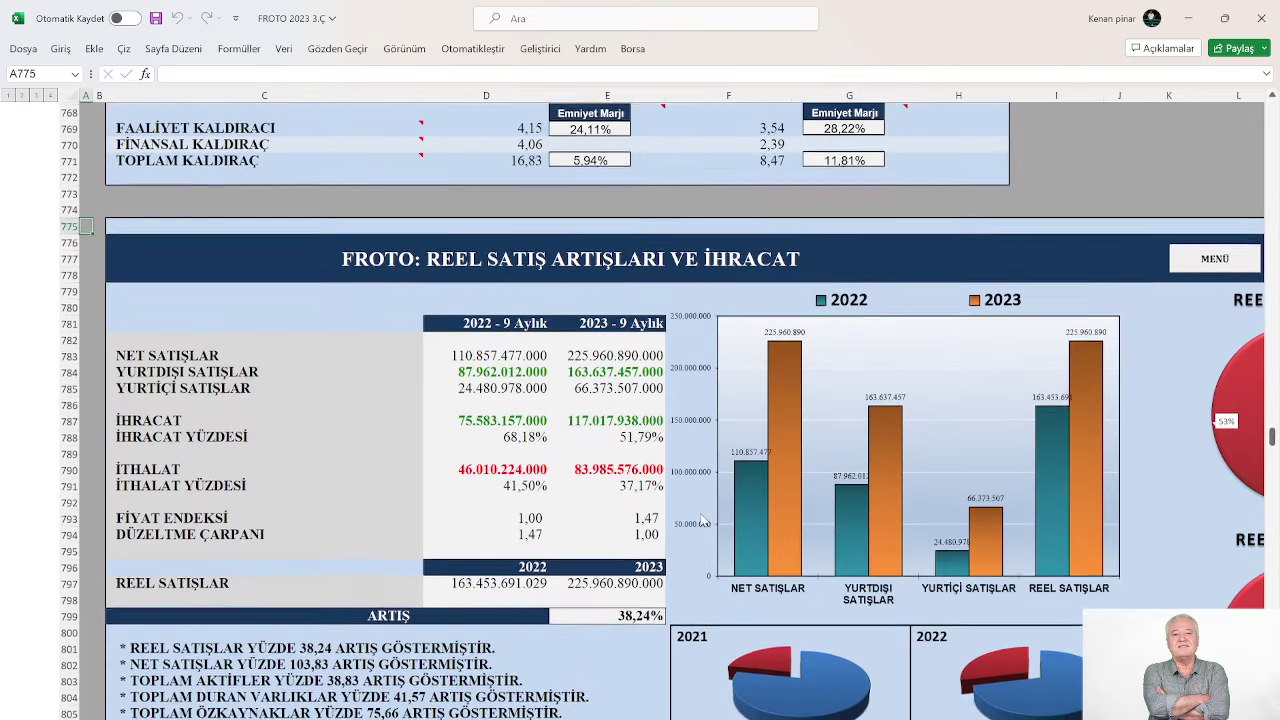
scroll(703, 521, "down", 3)
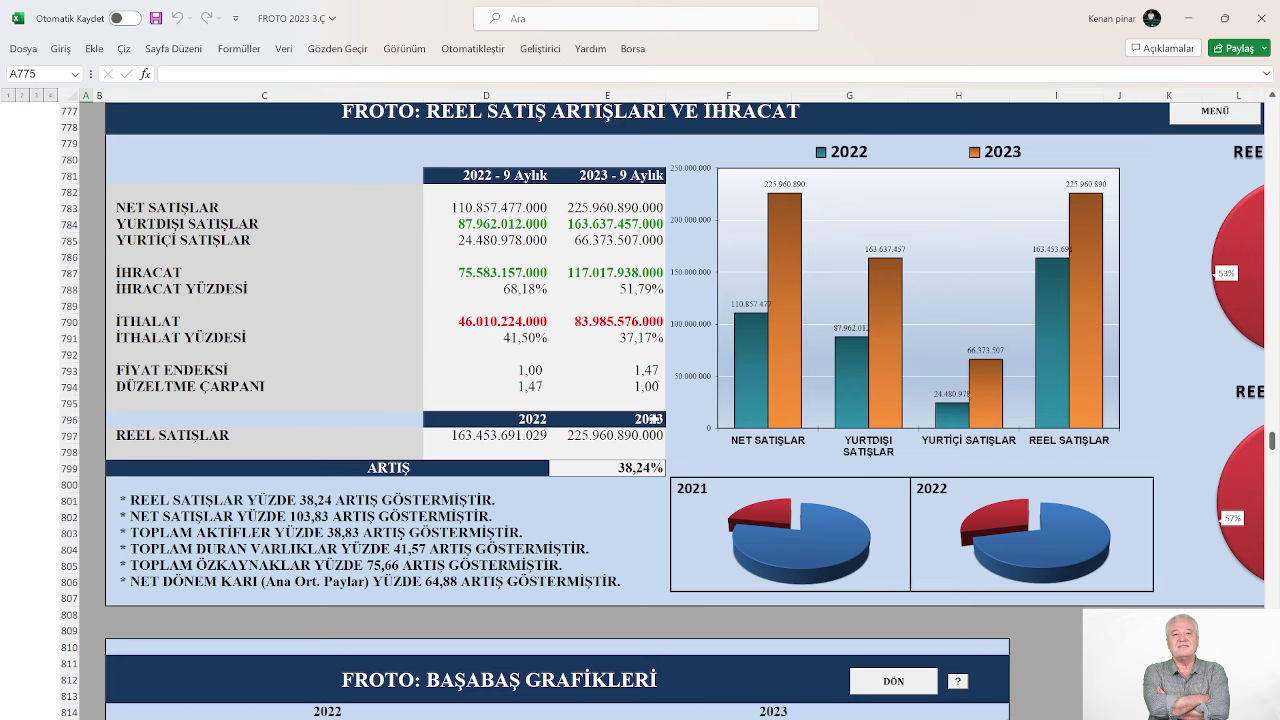
Inspect the REEL İHRACAT and REEL İTHALAT pie charts and the growth notes beneath the real sales table.
scroll(812, 602, "right", 5)
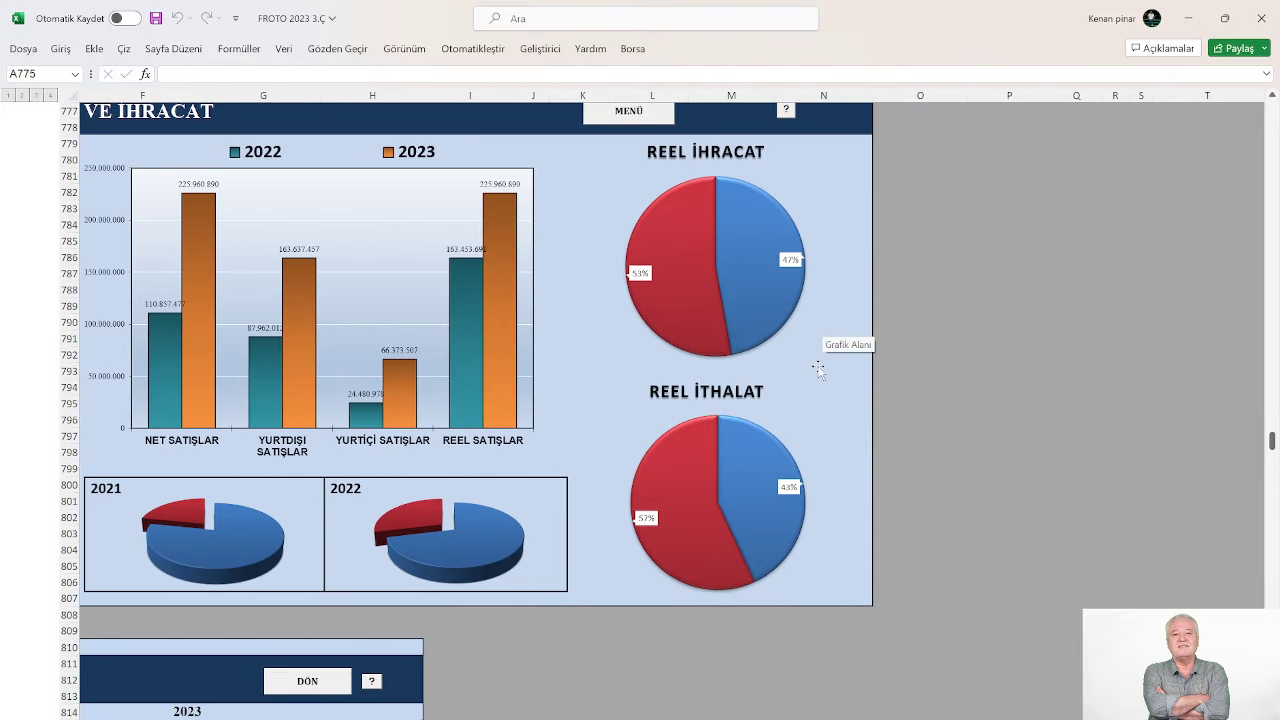
mouse_move(789, 270)
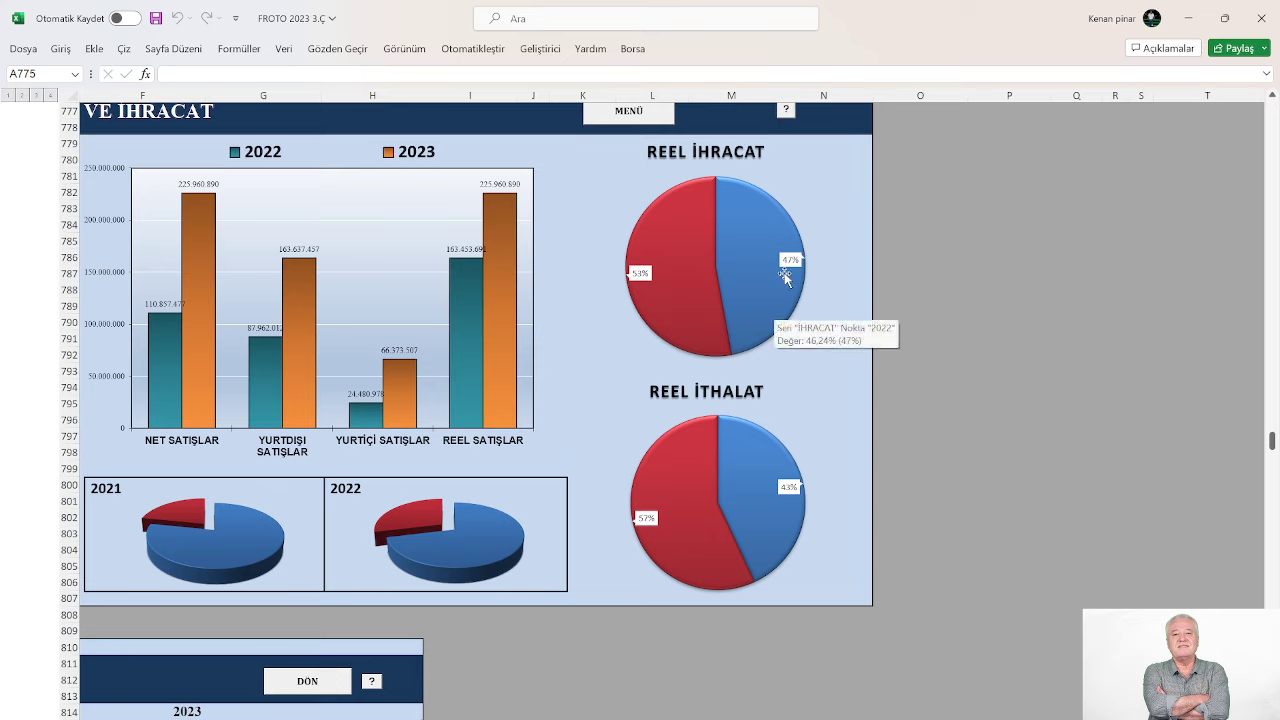
mouse_move(655, 274)
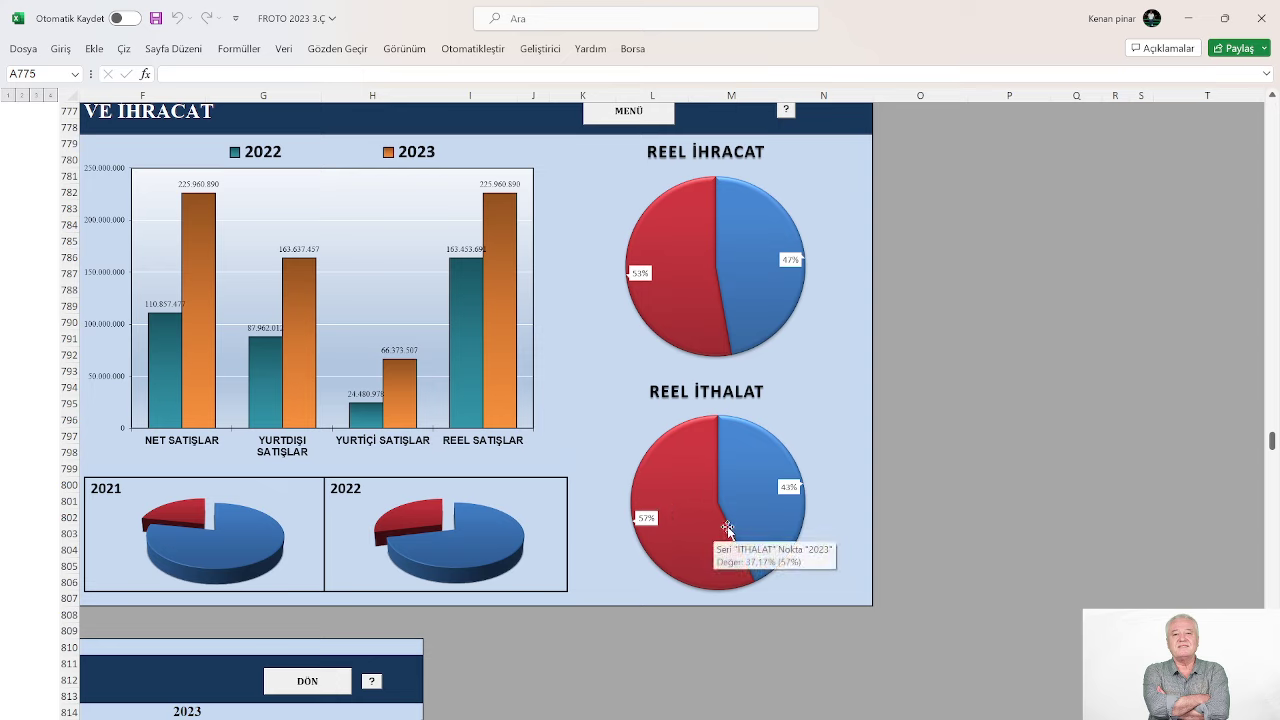
mouse_move(788, 512)
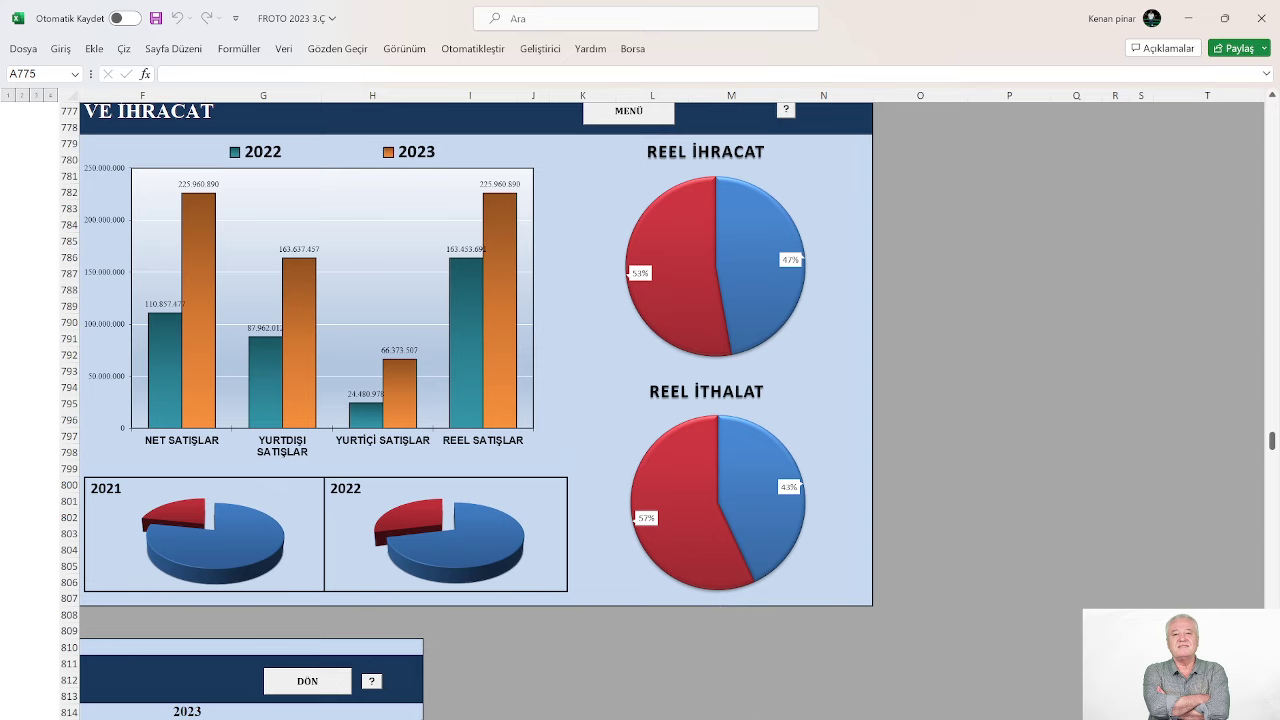
scroll(657, 406, "left", 5)
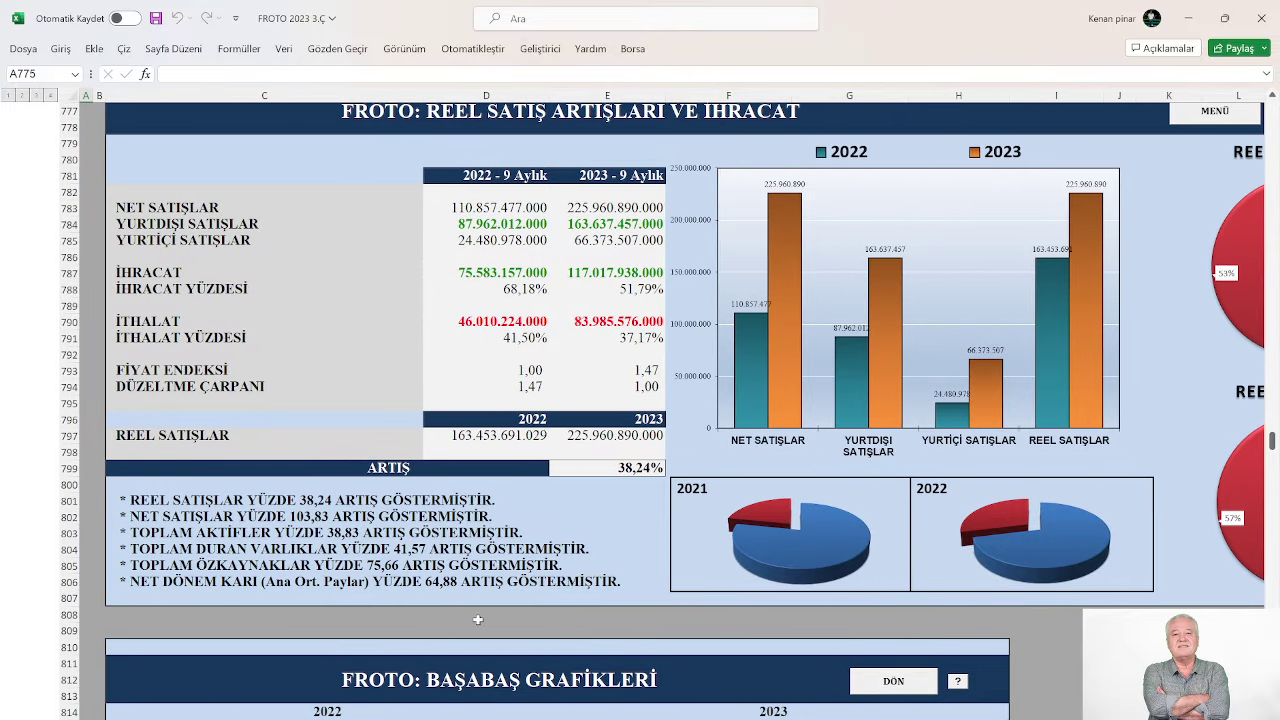
scroll(460, 558, "down", 1)
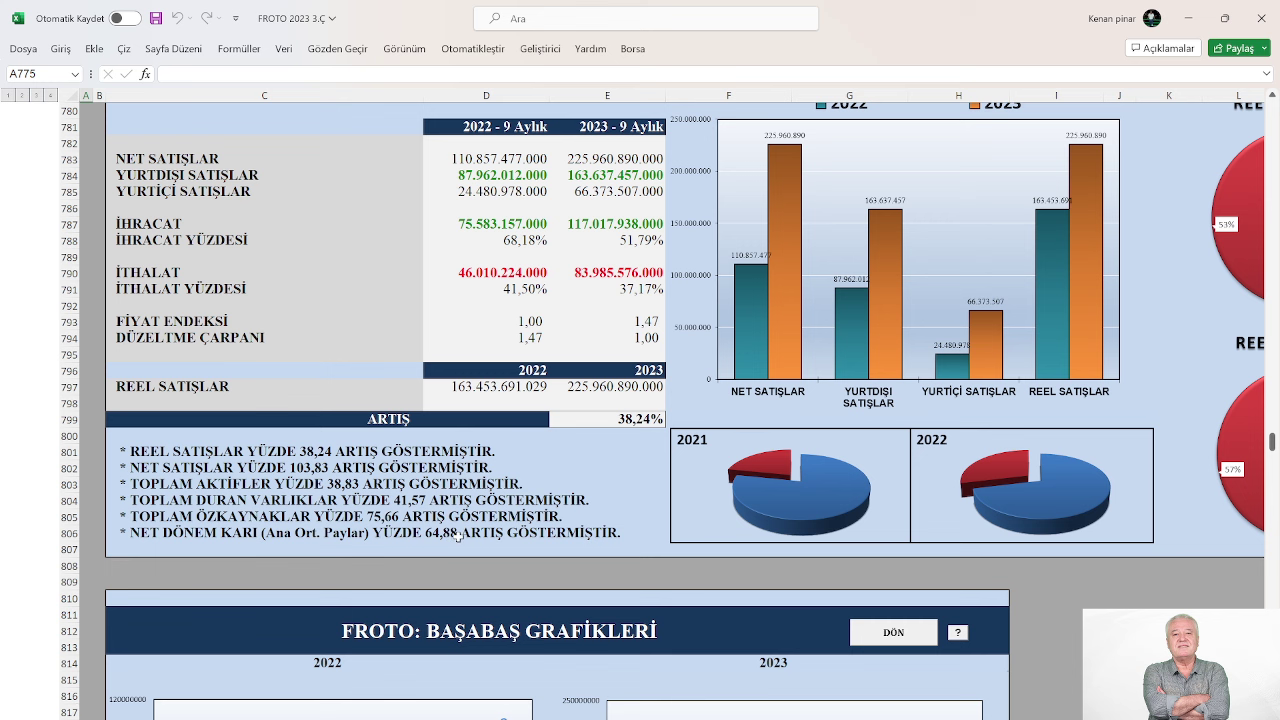
scroll(503, 537, "up", 5)
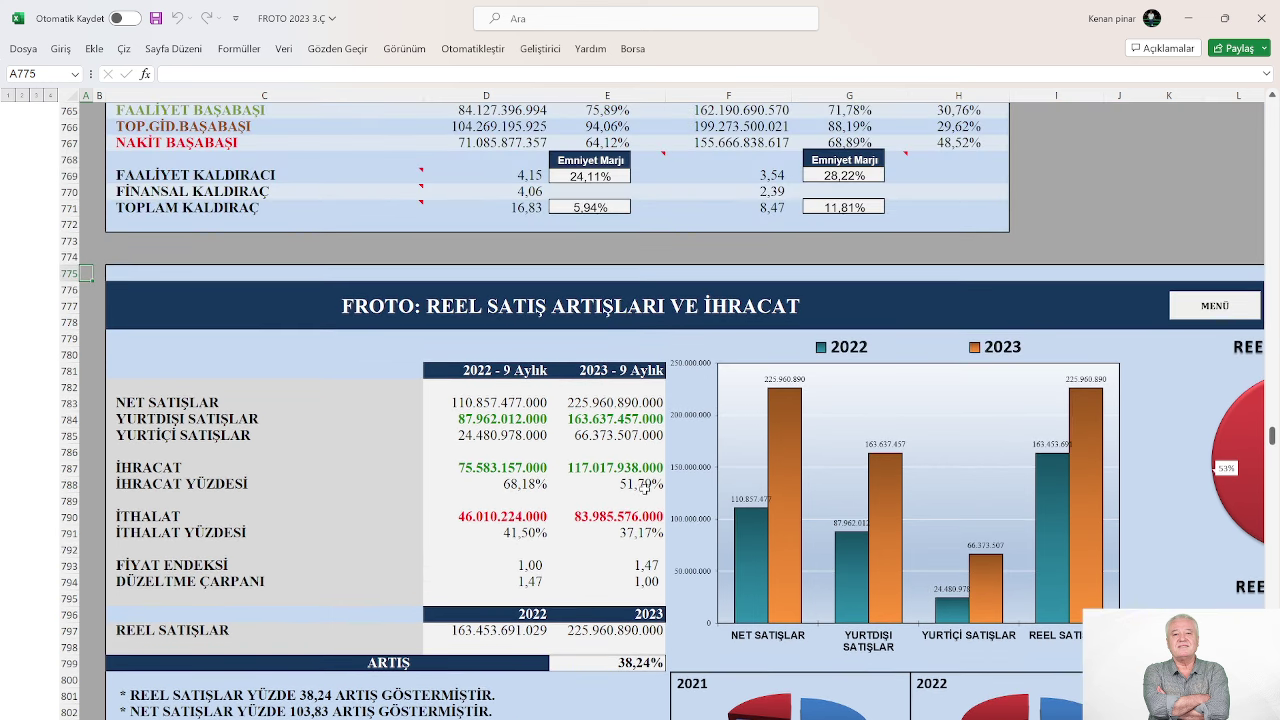
Go to the BORÇLAR section and examine short-term, long-term, total and net debts, equity and total liabilities for both periods.
left_click(1215, 310)
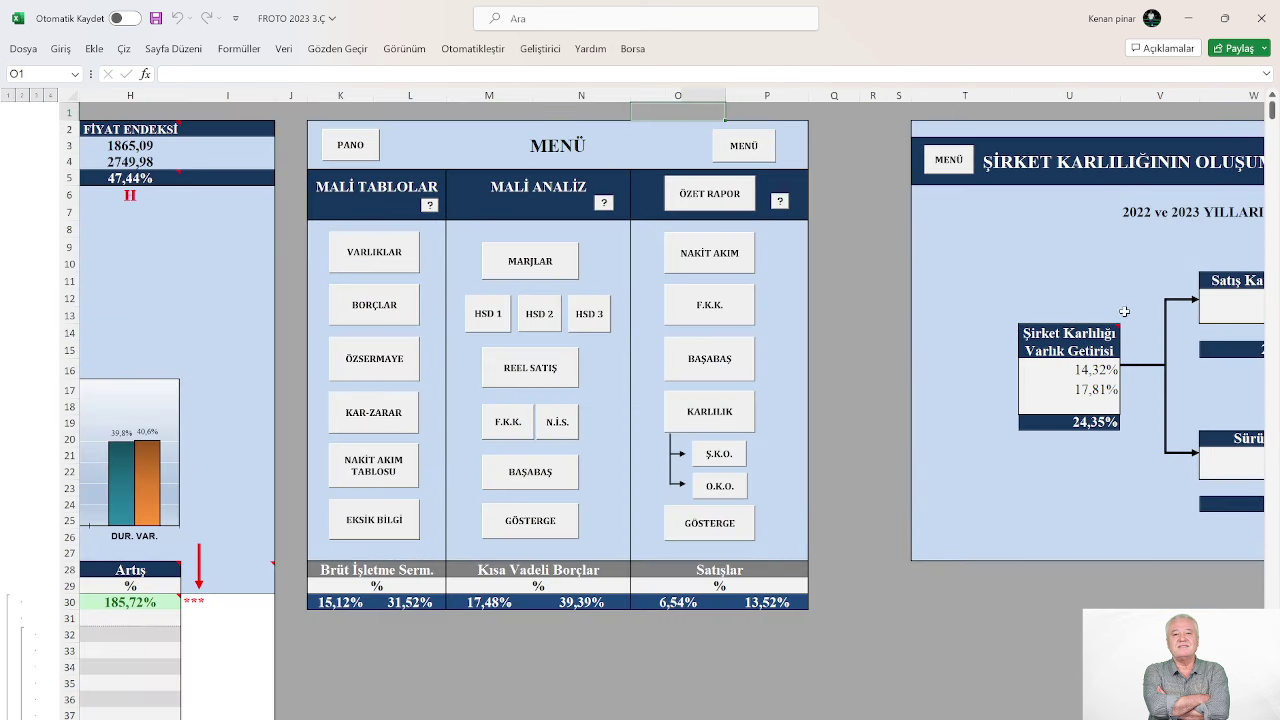
left_click(381, 312)
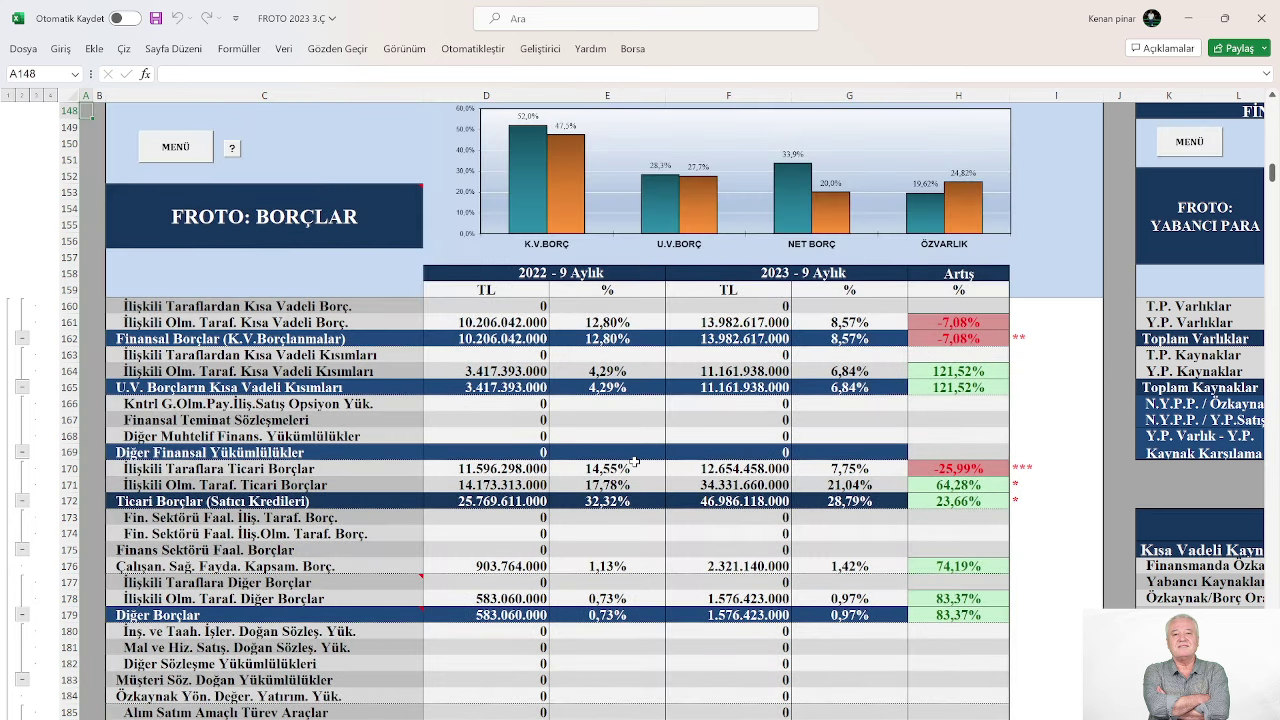
scroll(634, 461, "down", 11)
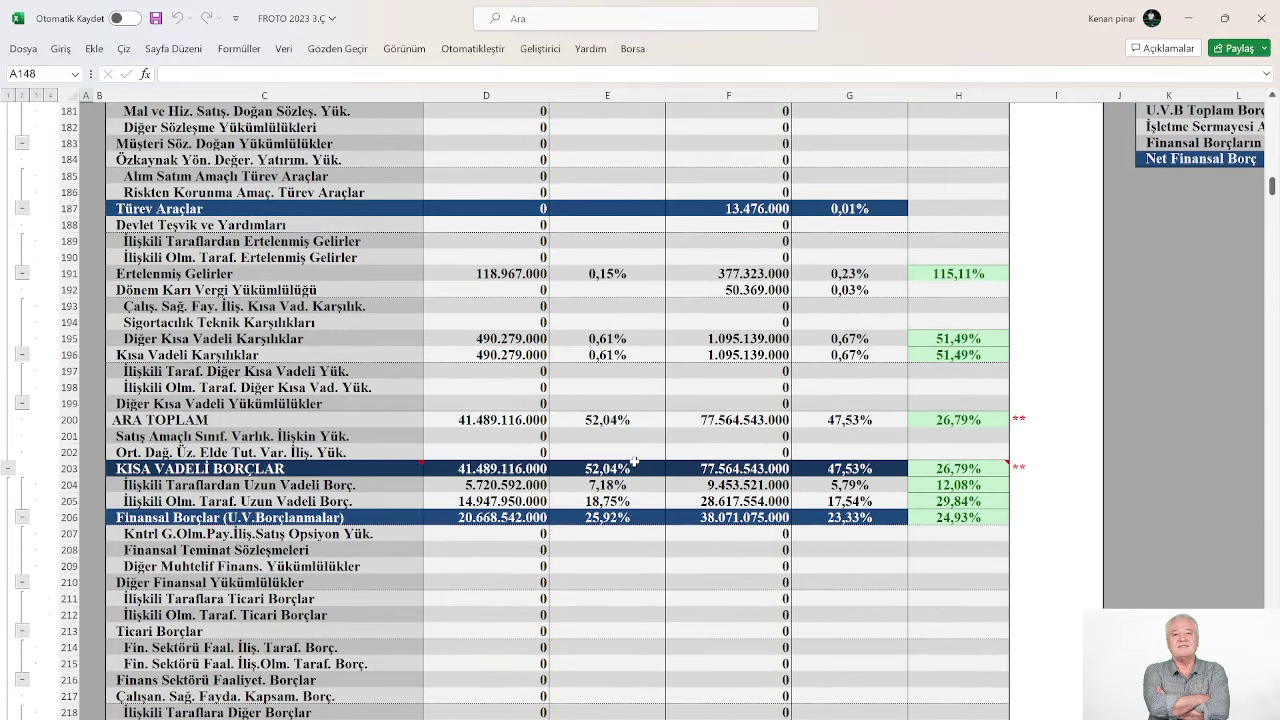
scroll(634, 461, "down", 2)
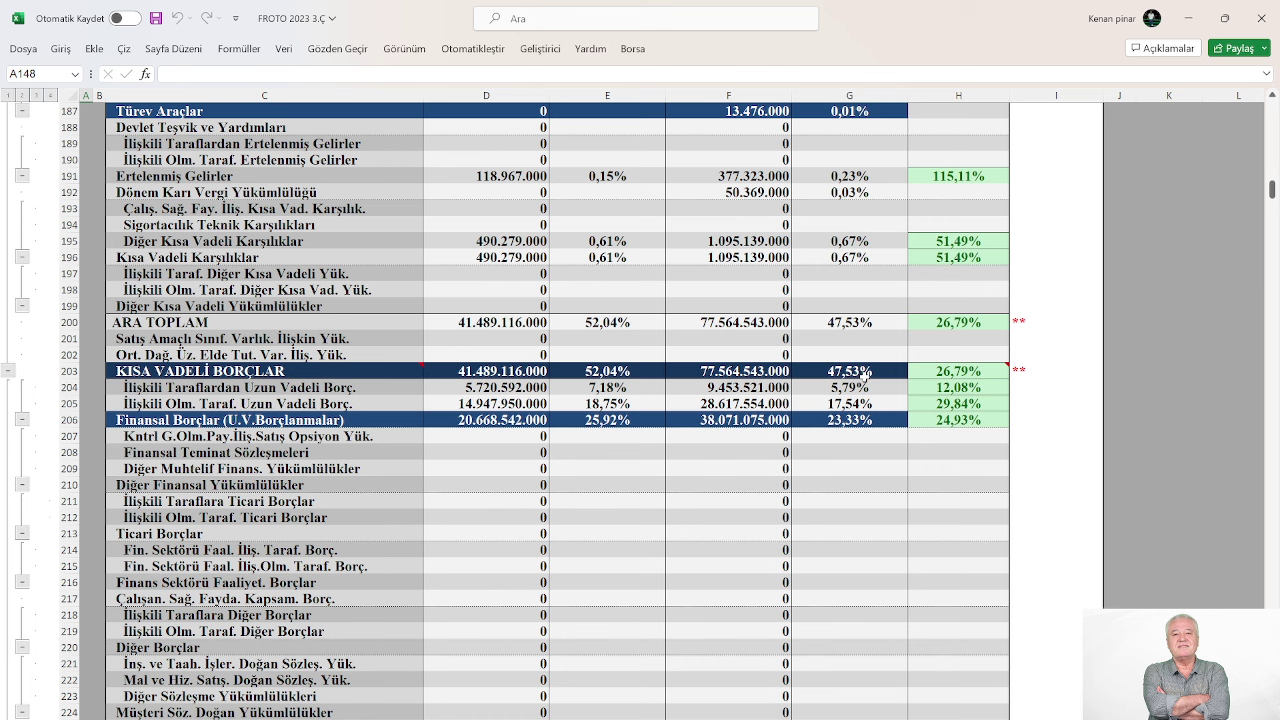
scroll(806, 440, "down", 7)
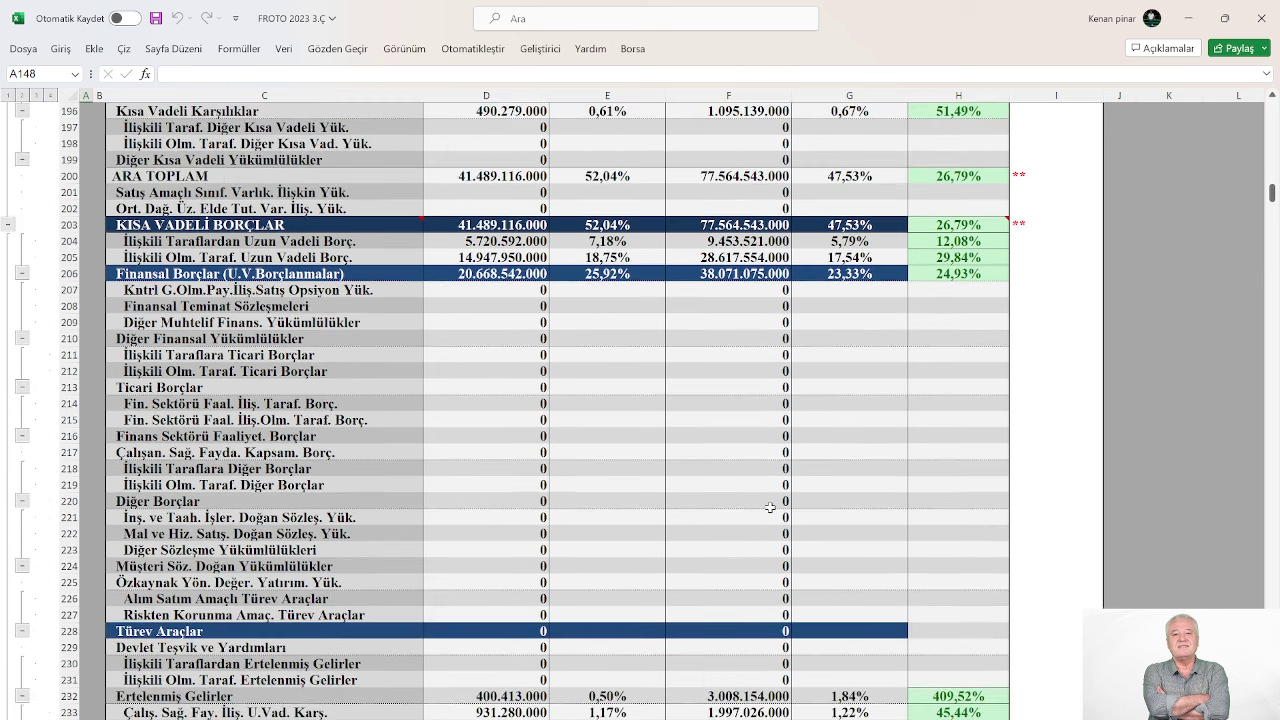
scroll(770, 508, "down", 2)
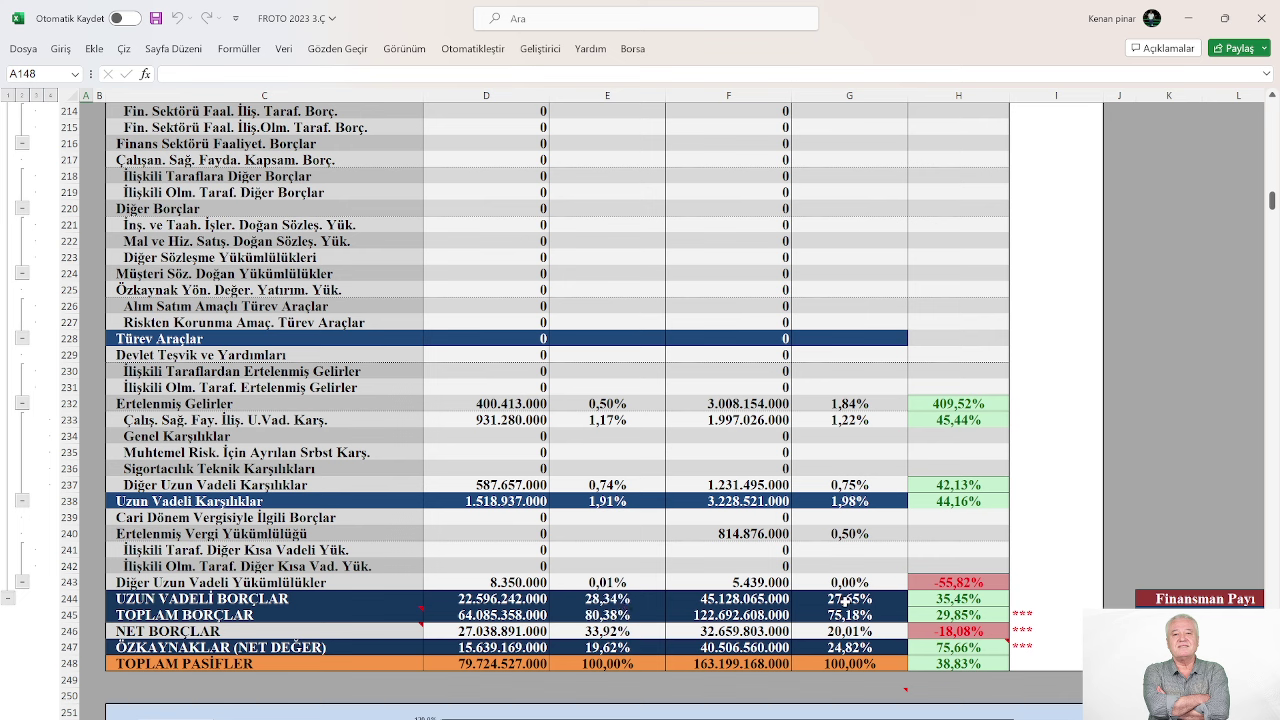
scroll(843, 598, "down", 2)
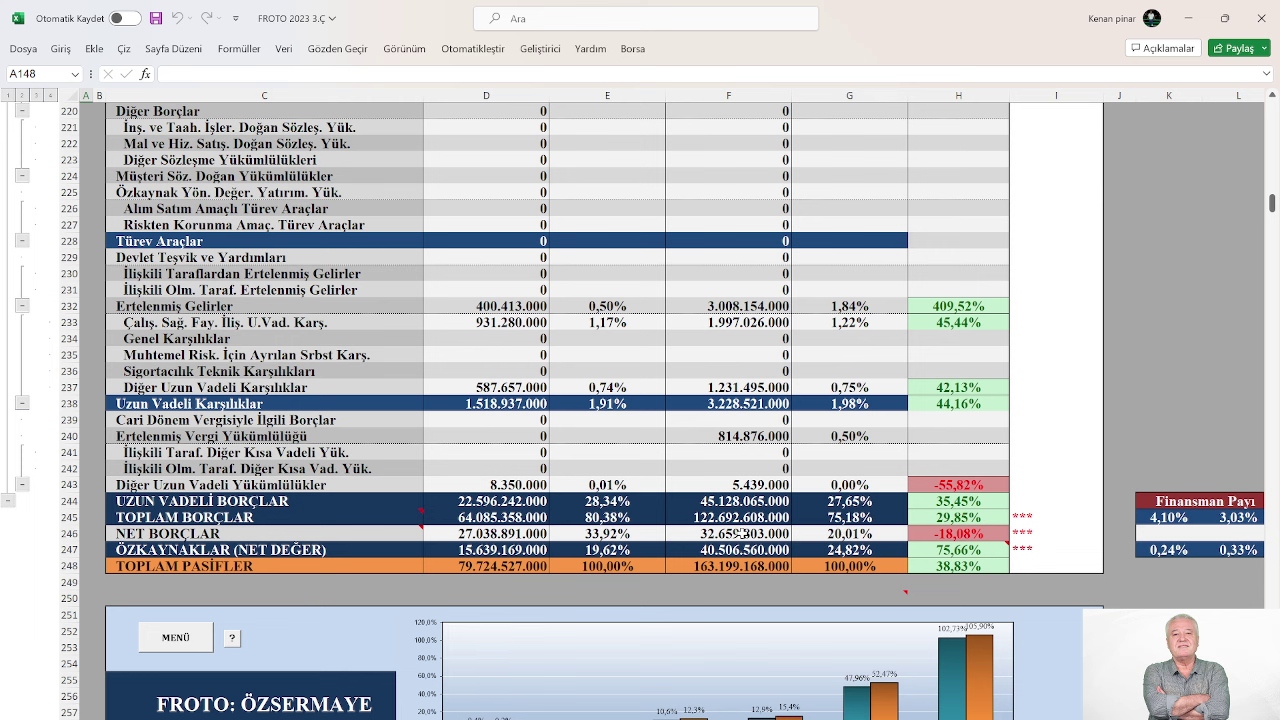
scroll(745, 535, "up", 1)
scroll(741, 533, "up", 11)
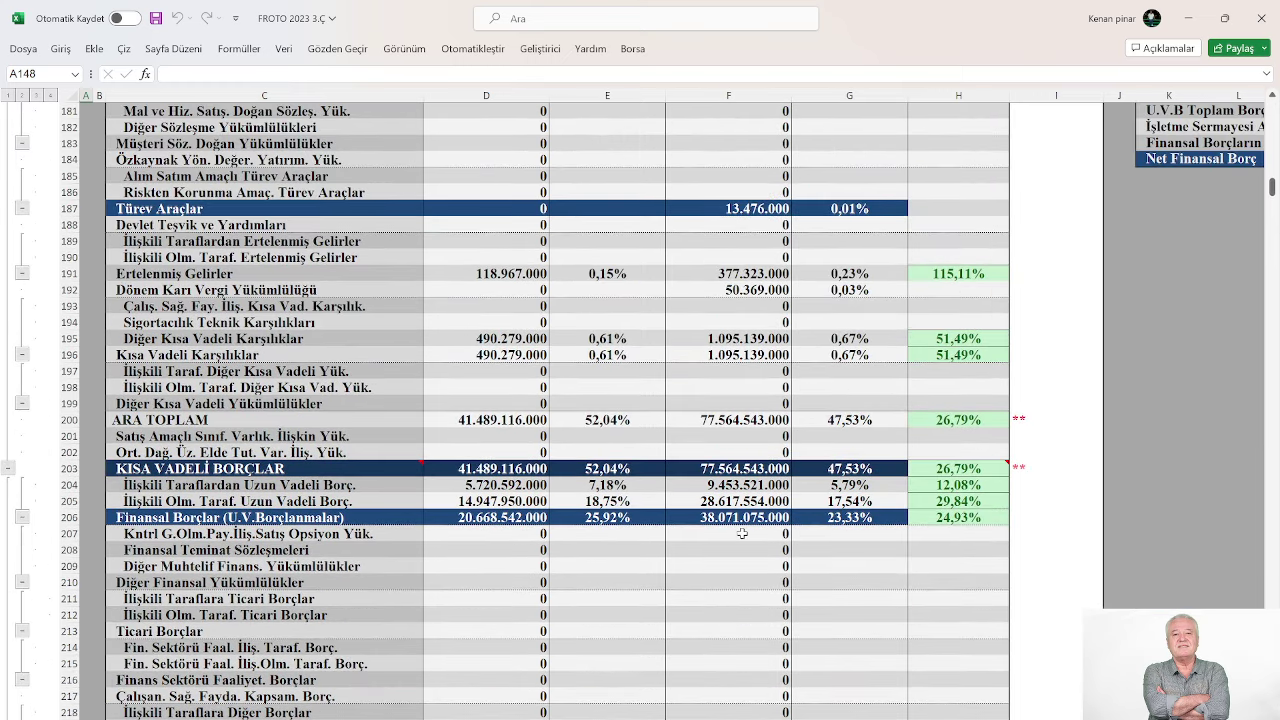
scroll(741, 533, "down", 13)
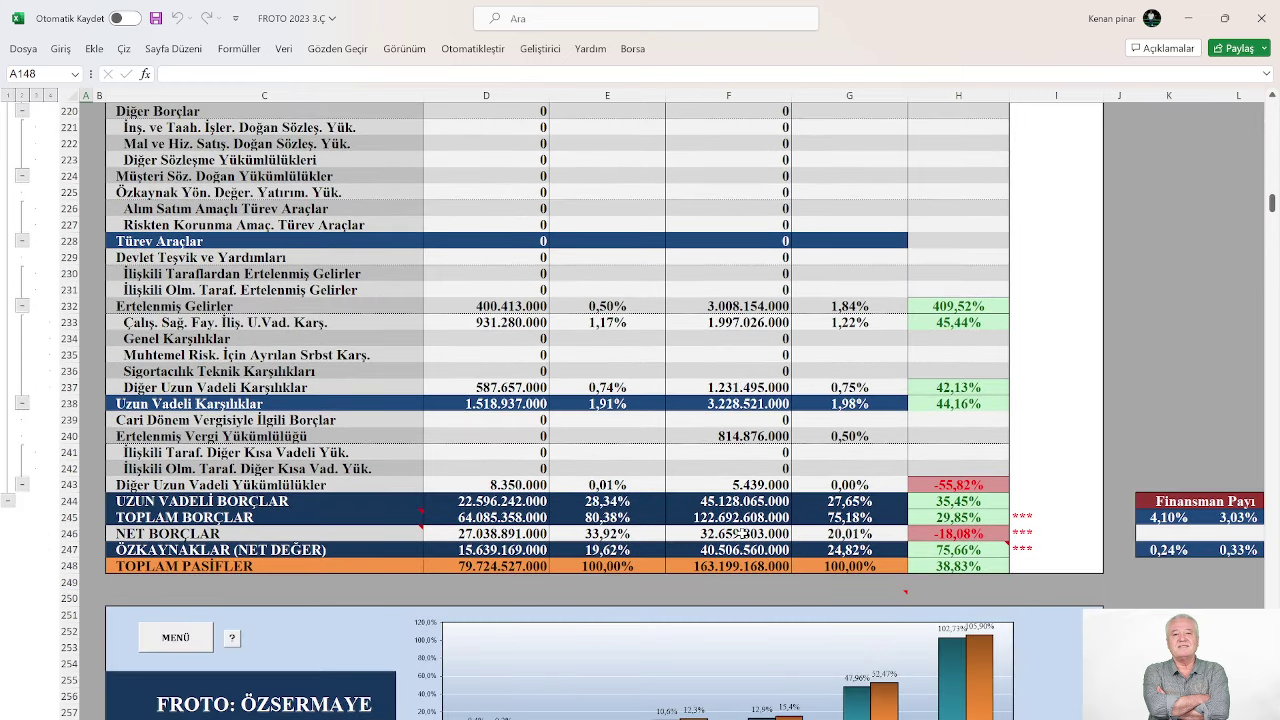
scroll(741, 533, "down", 1)
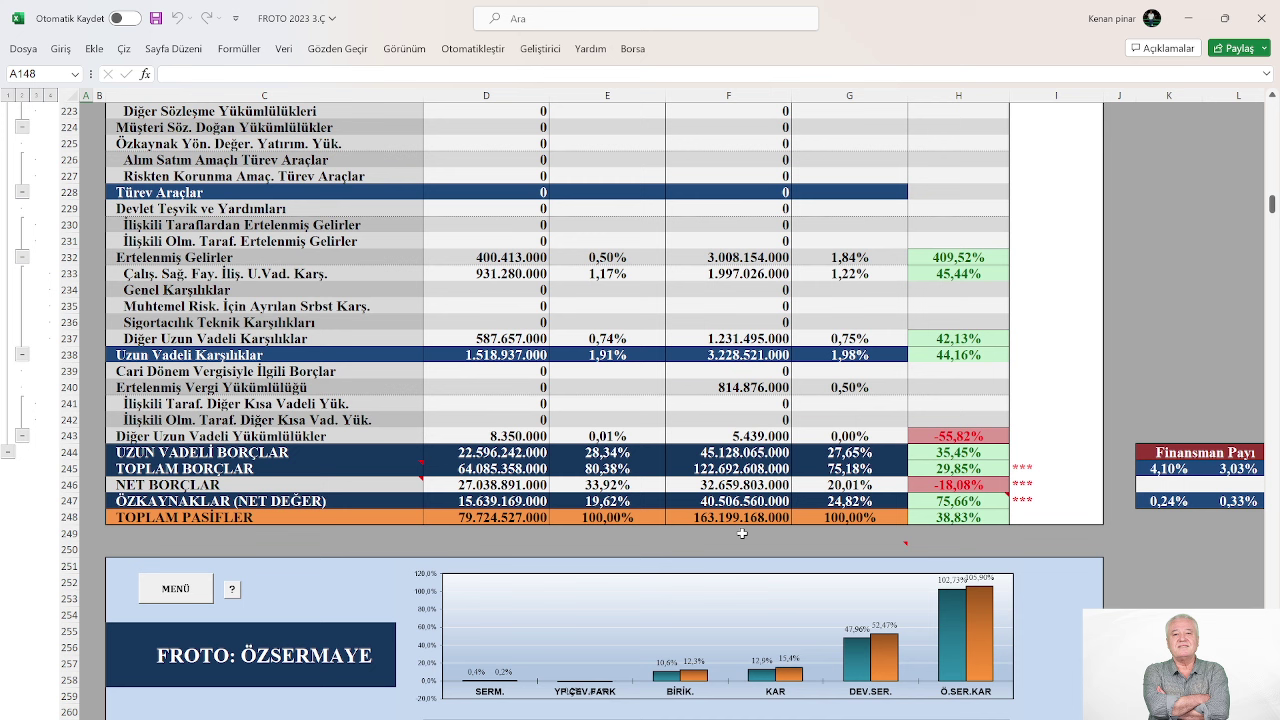
Visit the ÖZSERMAYE section to review FROTO's equity table and chart, and return to the main menu.
left_click(179, 596)
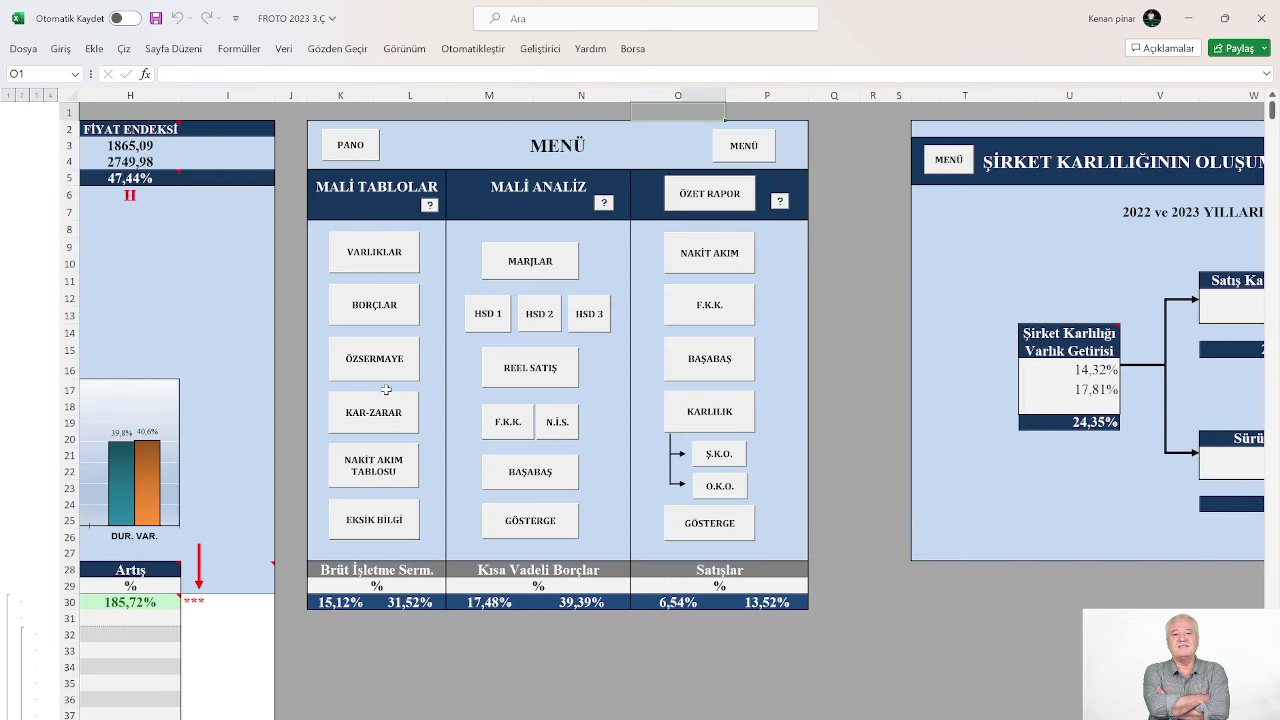
left_click(374, 362)
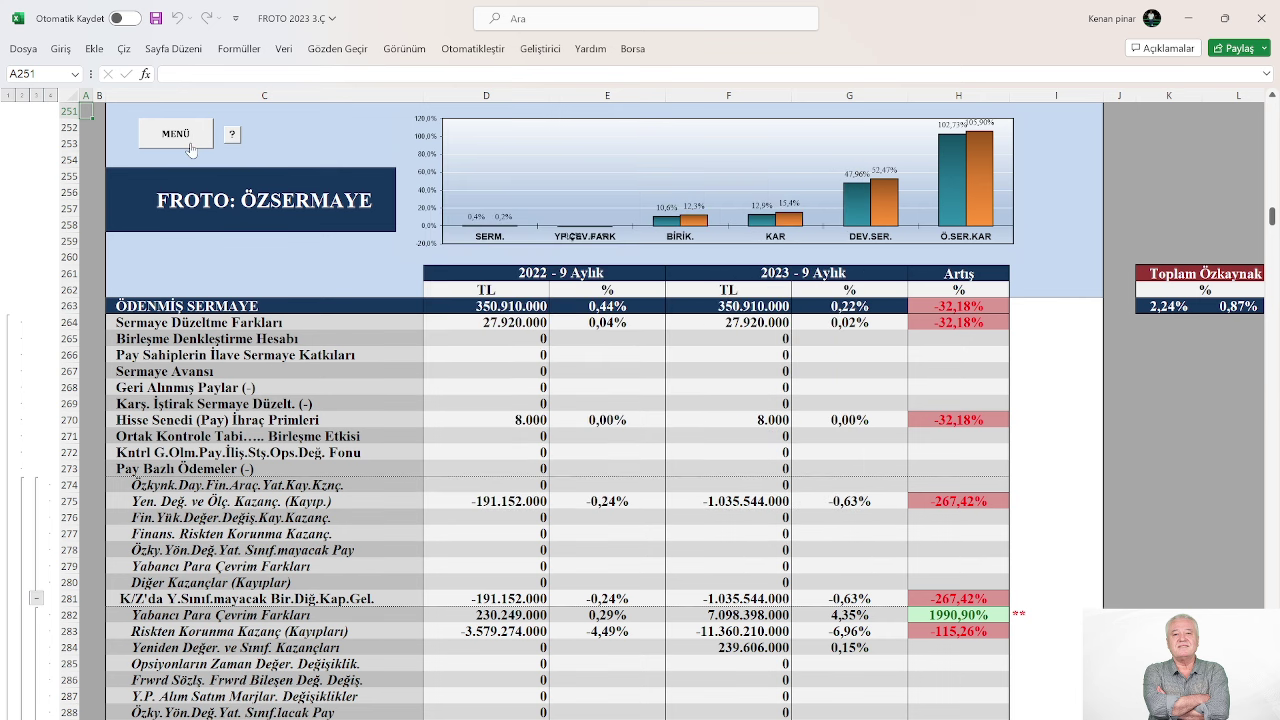
left_click(190, 148)
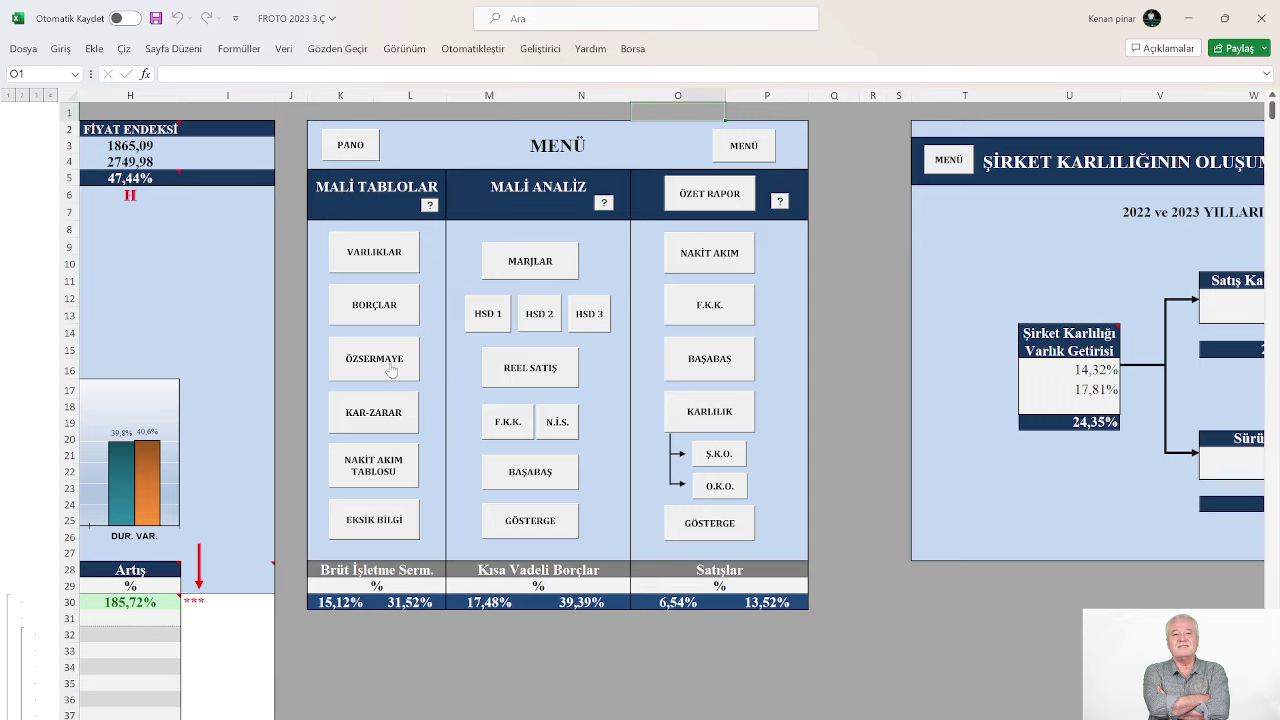
Reopen the BORÇLAR section and compare total debts with short-term financial debts, trade payables and other short-term liabilities.
left_click(374, 305)
scroll(790, 600, "down", 20)
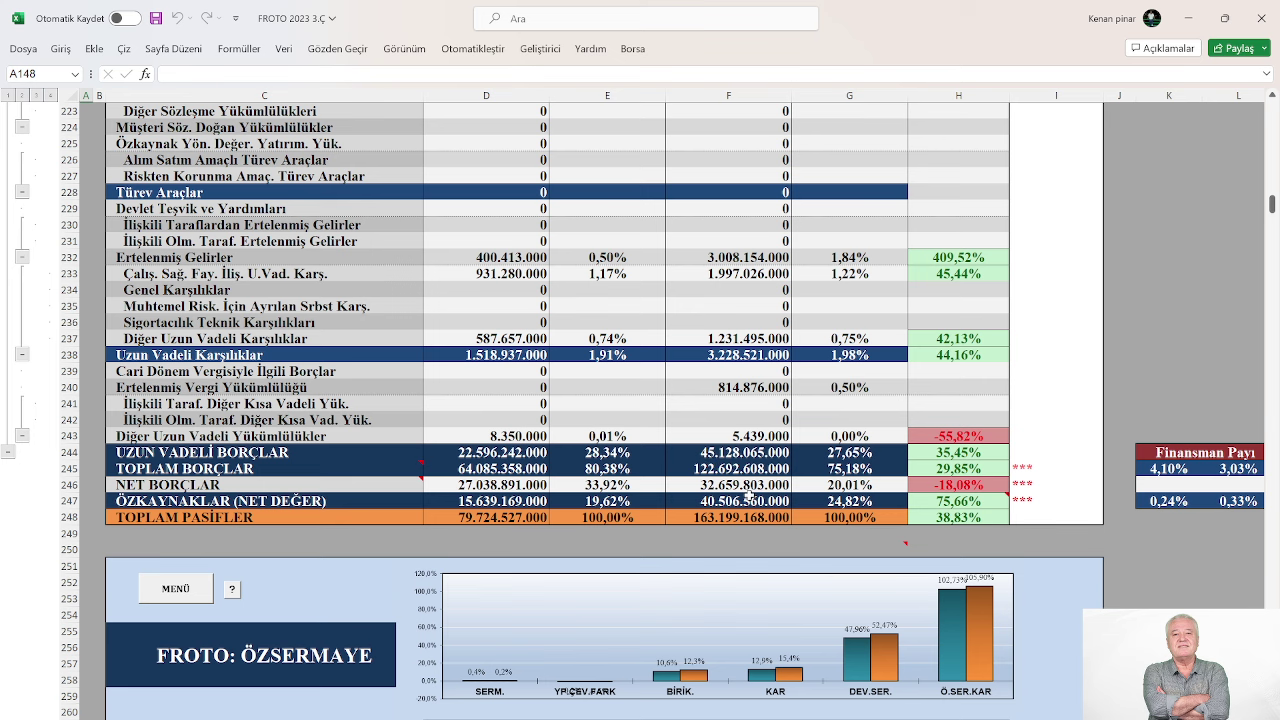
scroll(748, 494, "up", 18)
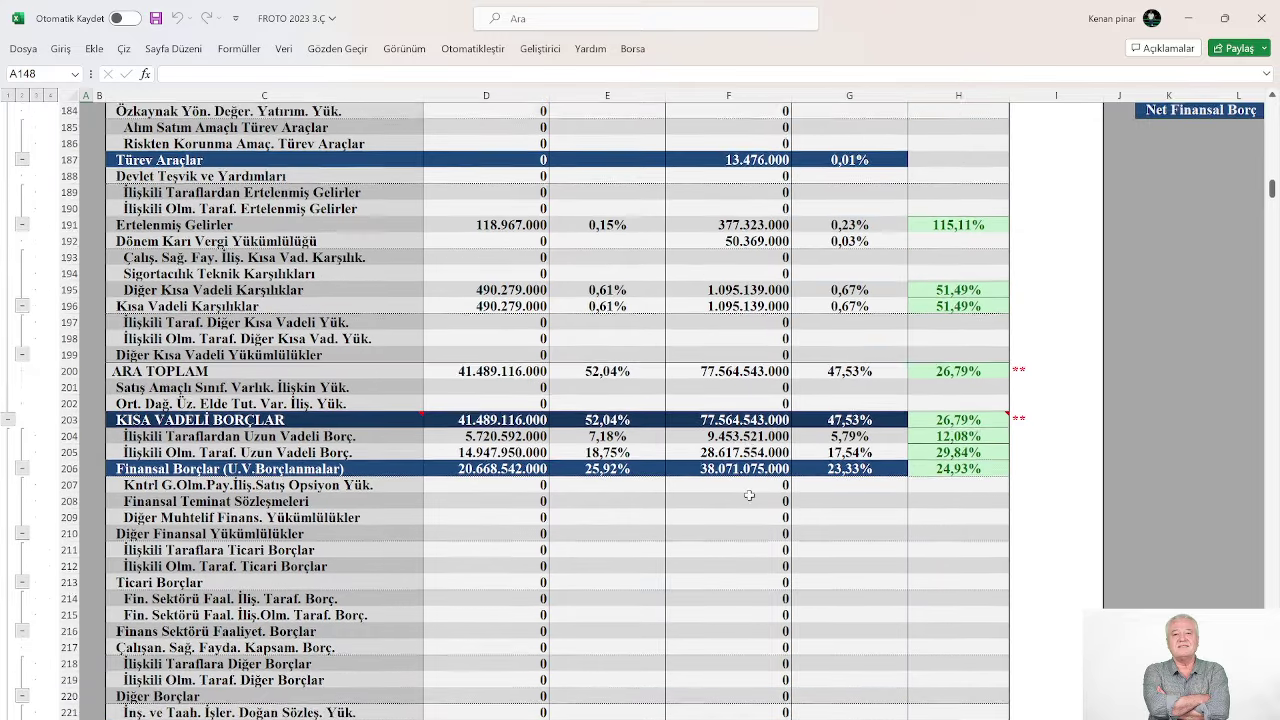
scroll(748, 494, "up", 5)
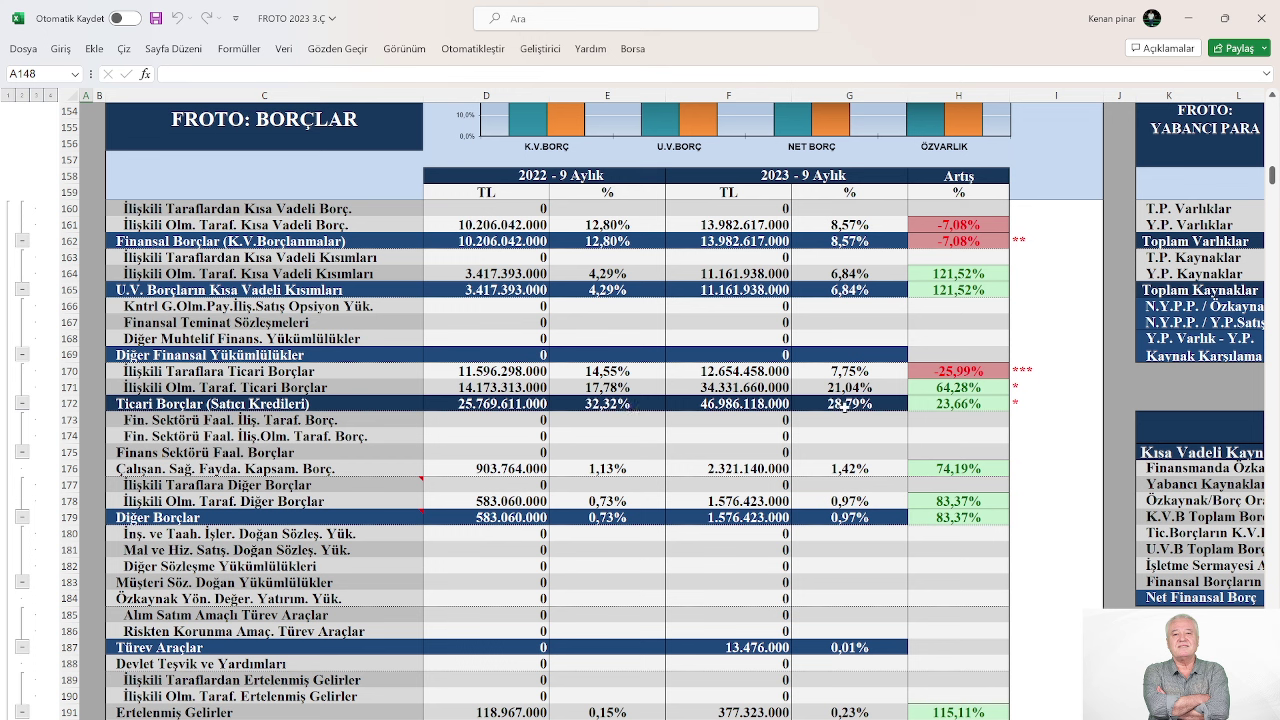
scroll(845, 405, "down", 5)
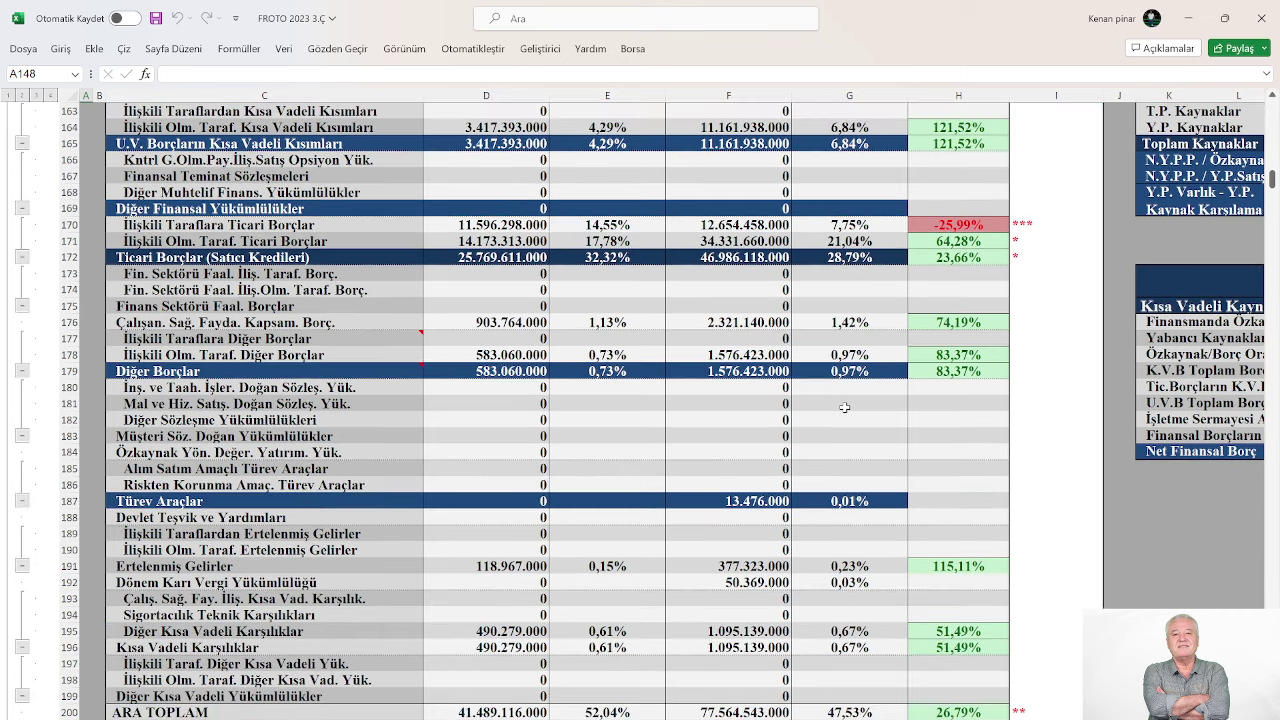
scroll(845, 405, "up", 3)
scroll(845, 405, "down", 6)
scroll(845, 405, "down", 1)
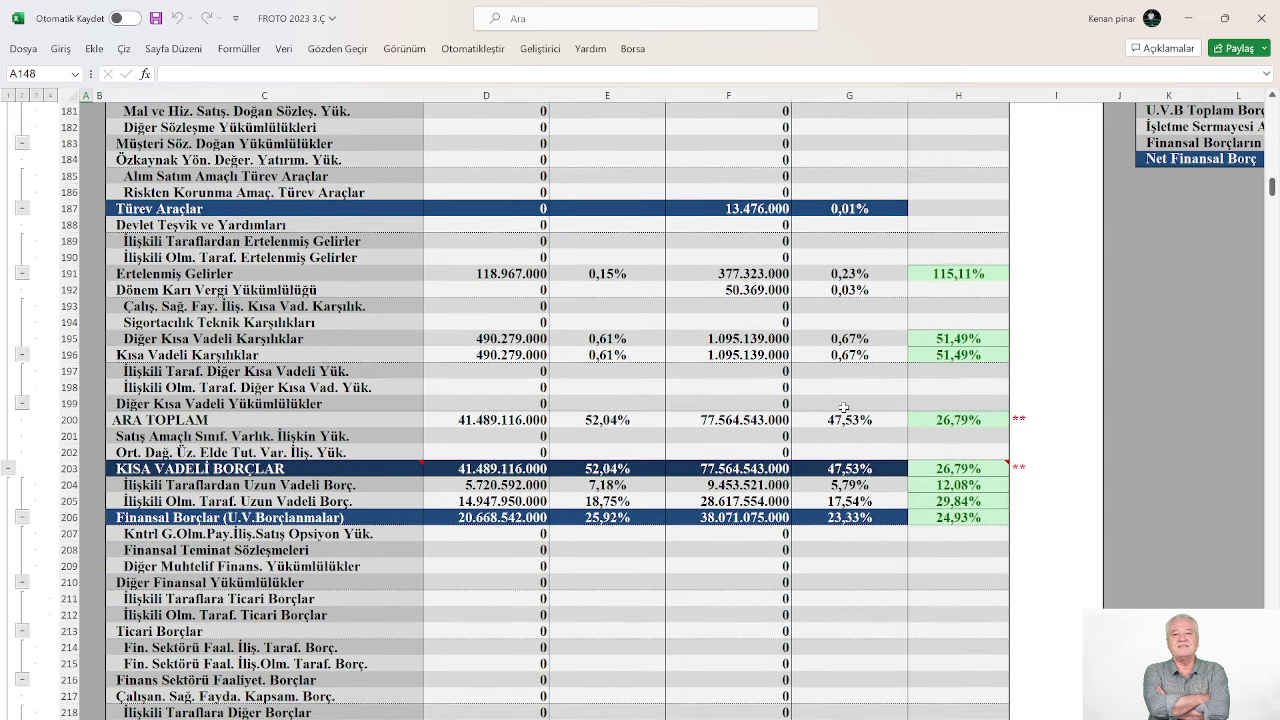
Go to the YABANCI PARA tables and compare foreign-currency assets, liabilities, net position and coverage ratios for both periods.
scroll(845, 405, "up", 4)
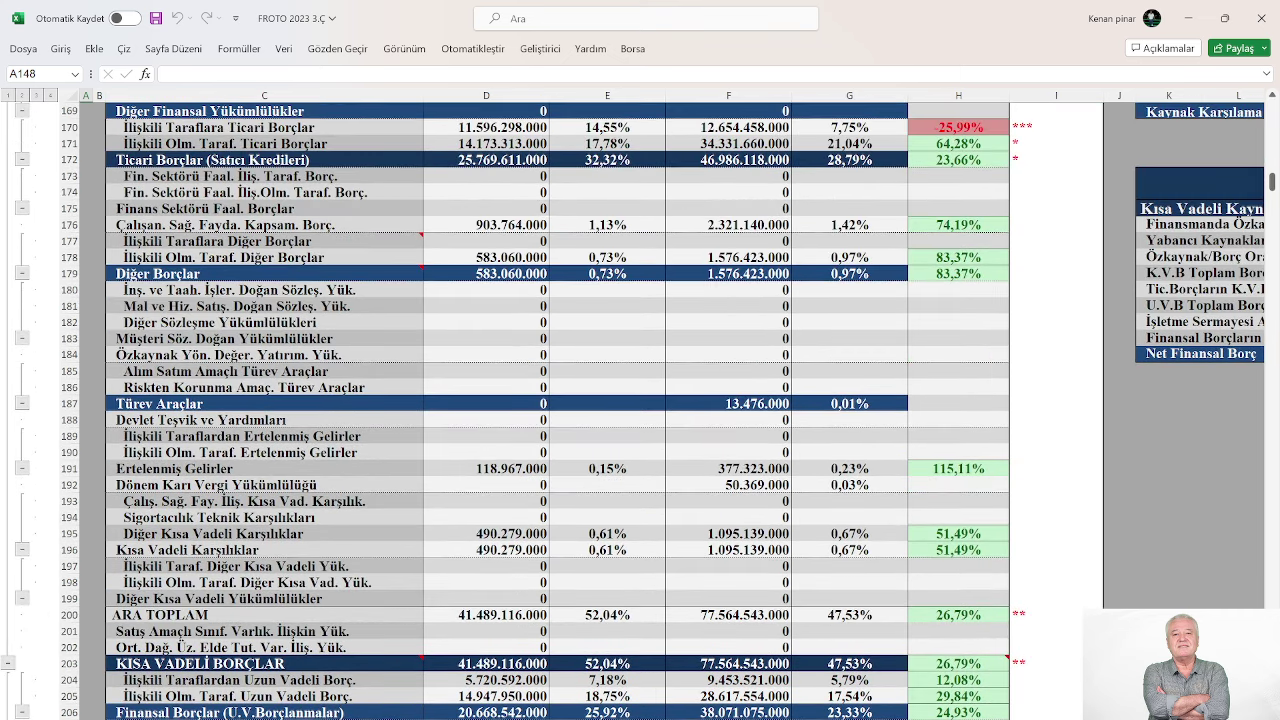
scroll(672, 404, "right", 8)
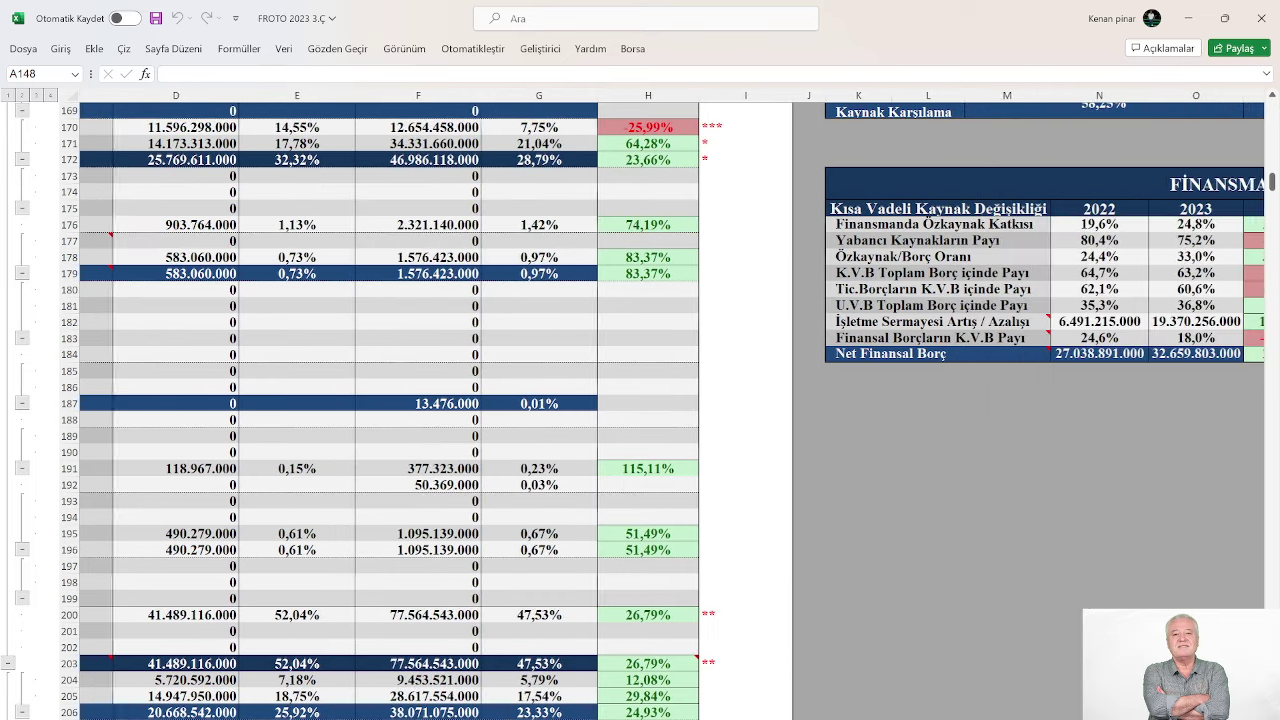
scroll(958, 680, "up", 7)
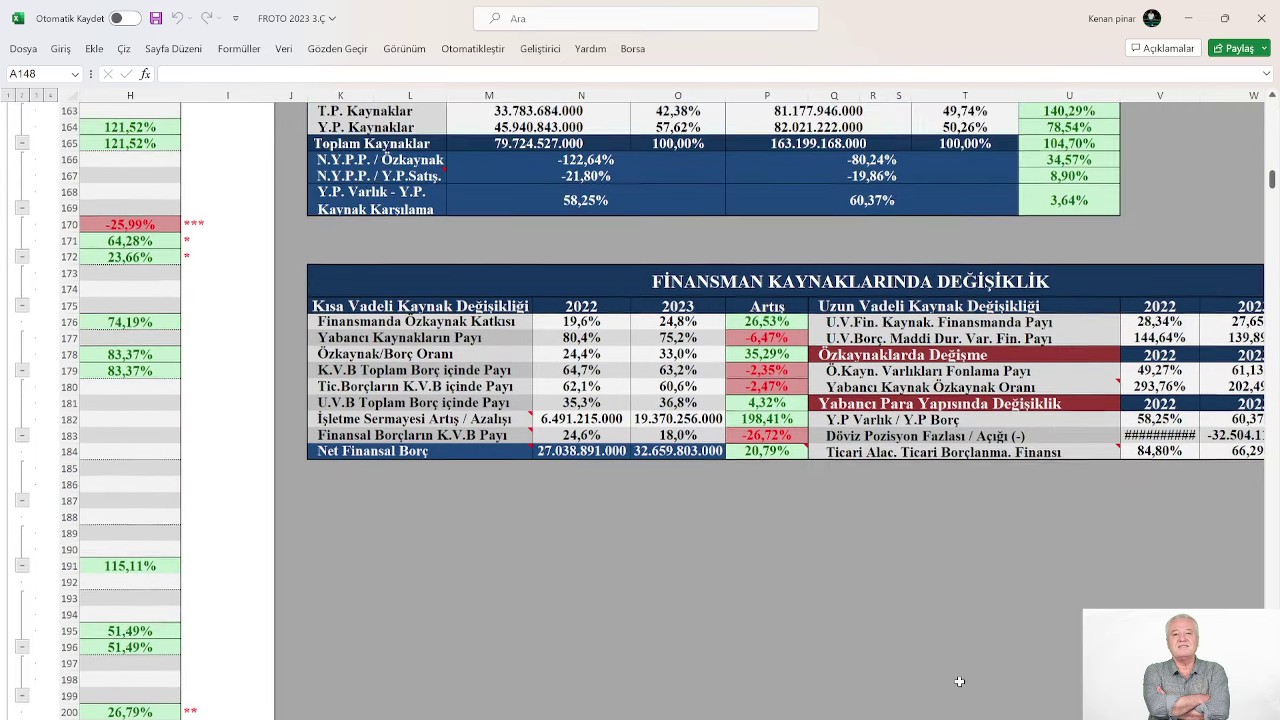
scroll(958, 680, "up", 4)
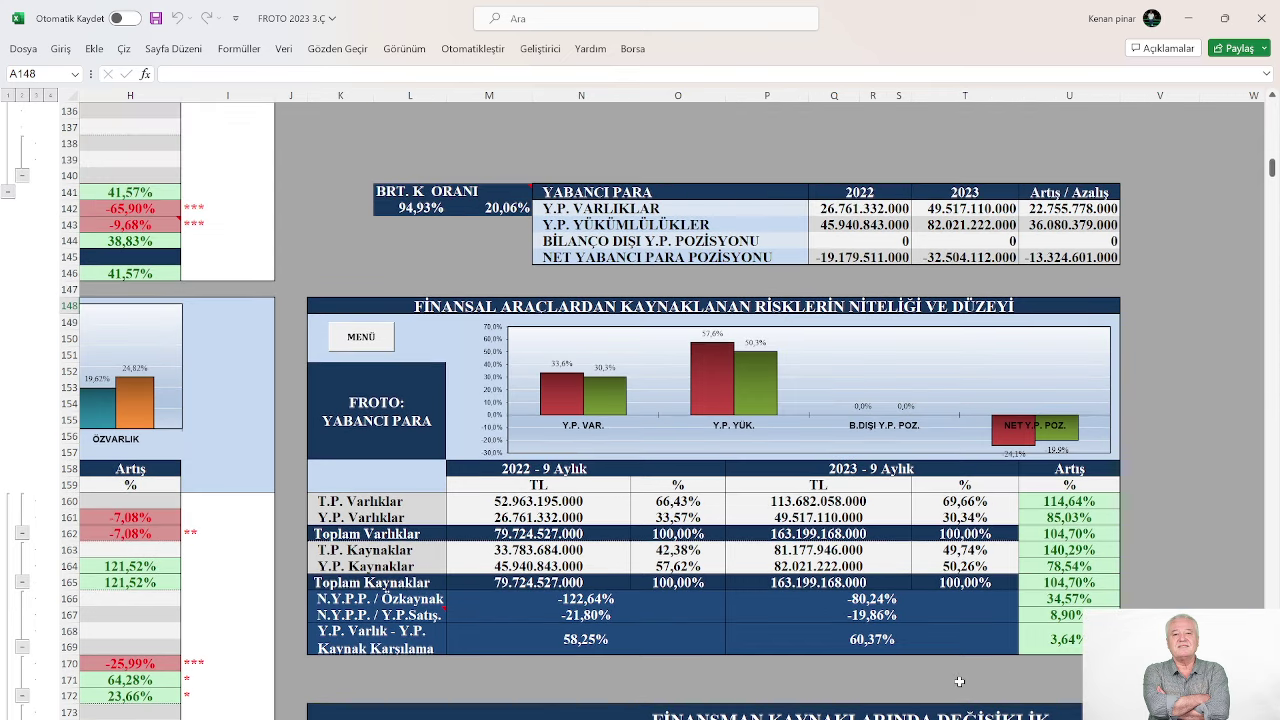
scroll(958, 680, "up", 1)
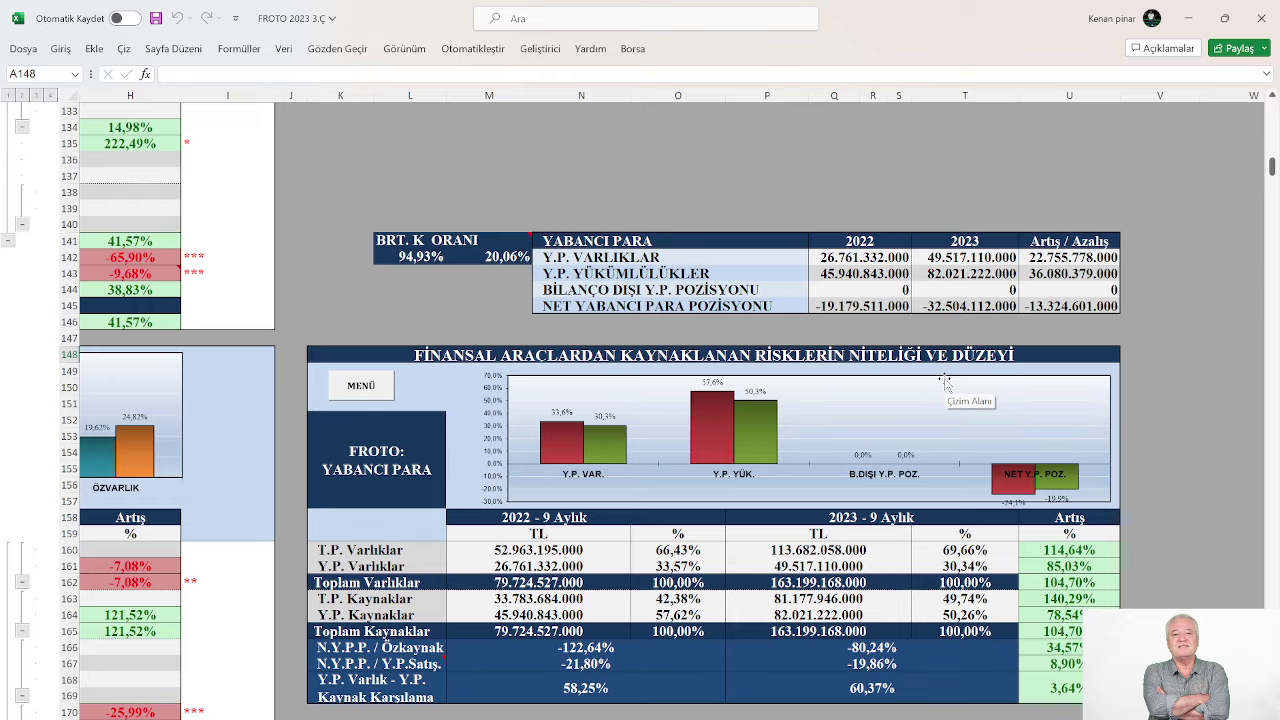
scroll(945, 380, "down", 4)
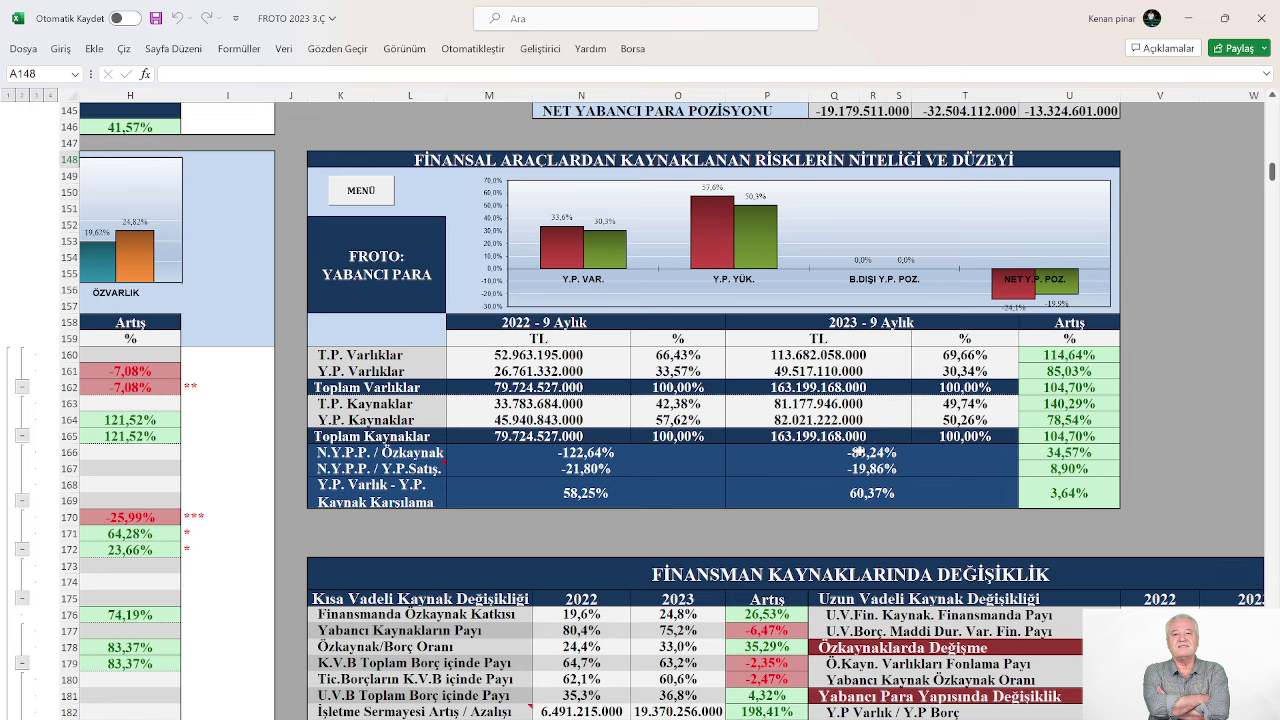
scroll(855, 460, "down", 1)
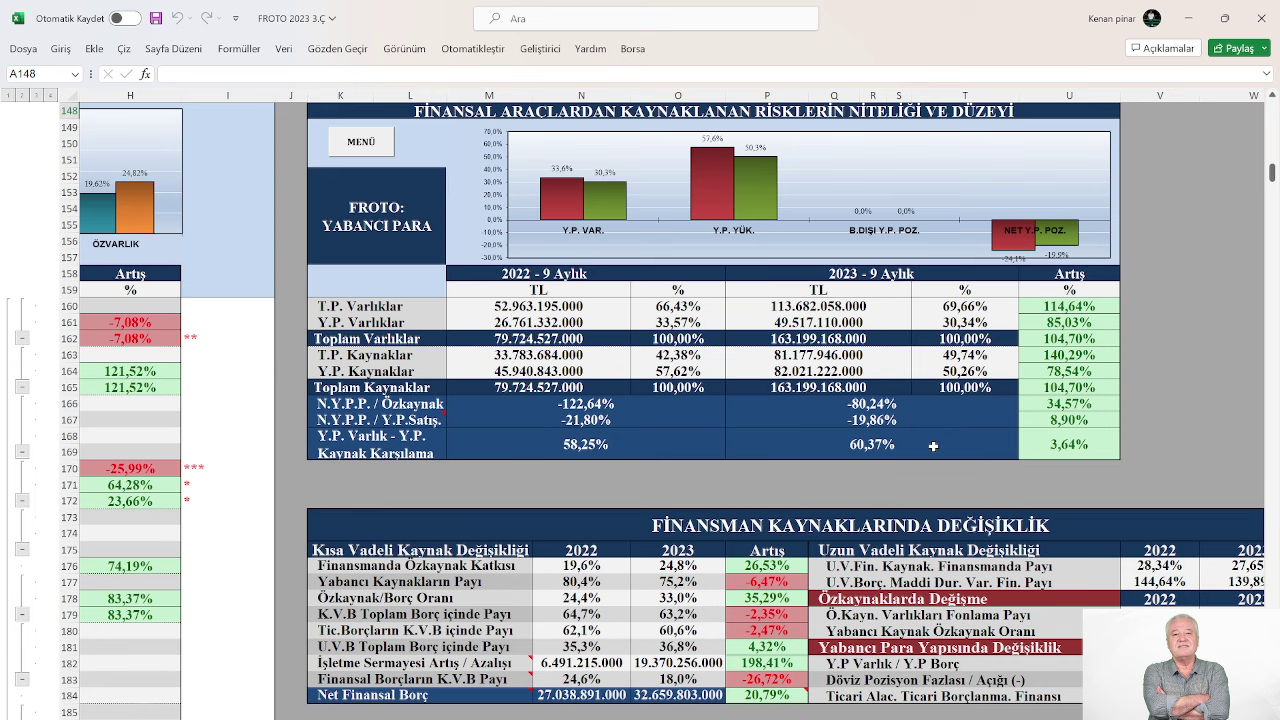
scroll(932, 446, "down", 2)
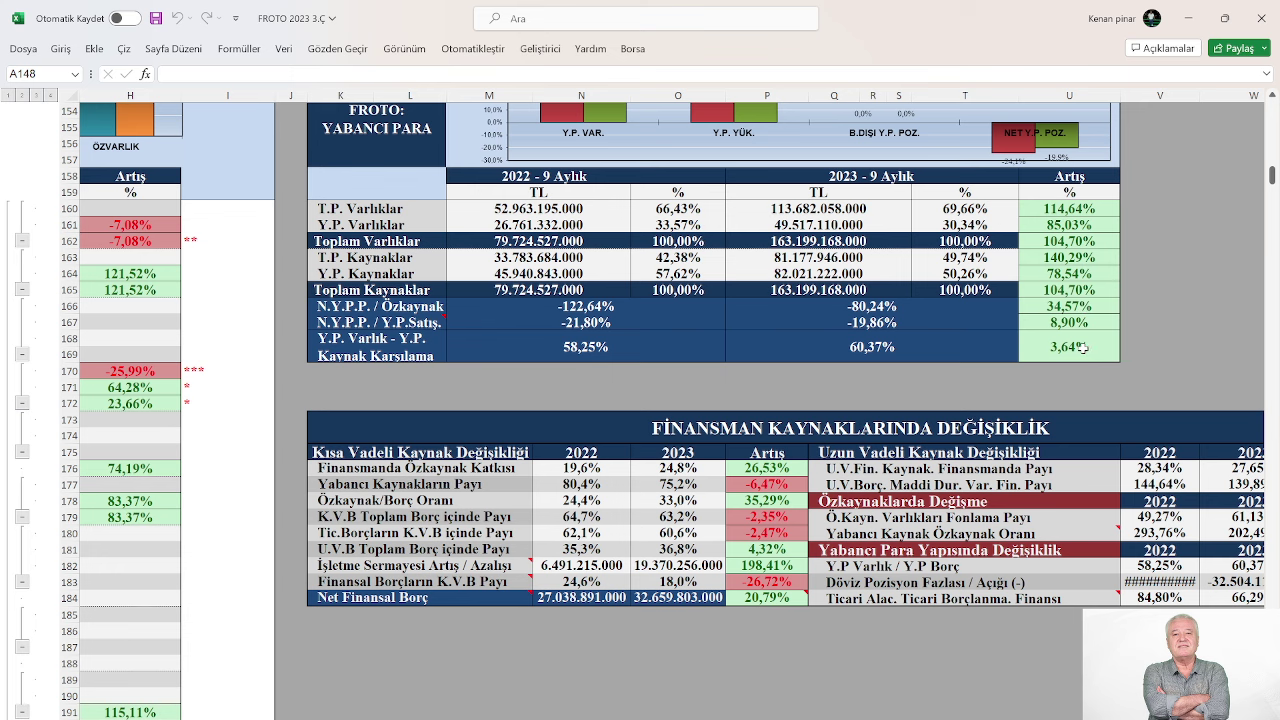
Examine the FİNANSMAN KAYNAKLARINDA DEĞİŞİKLİK table, covering short-term and long-term funding, equity and foreign-currency structure changes.
scroll(1038, 405, "down", 3)
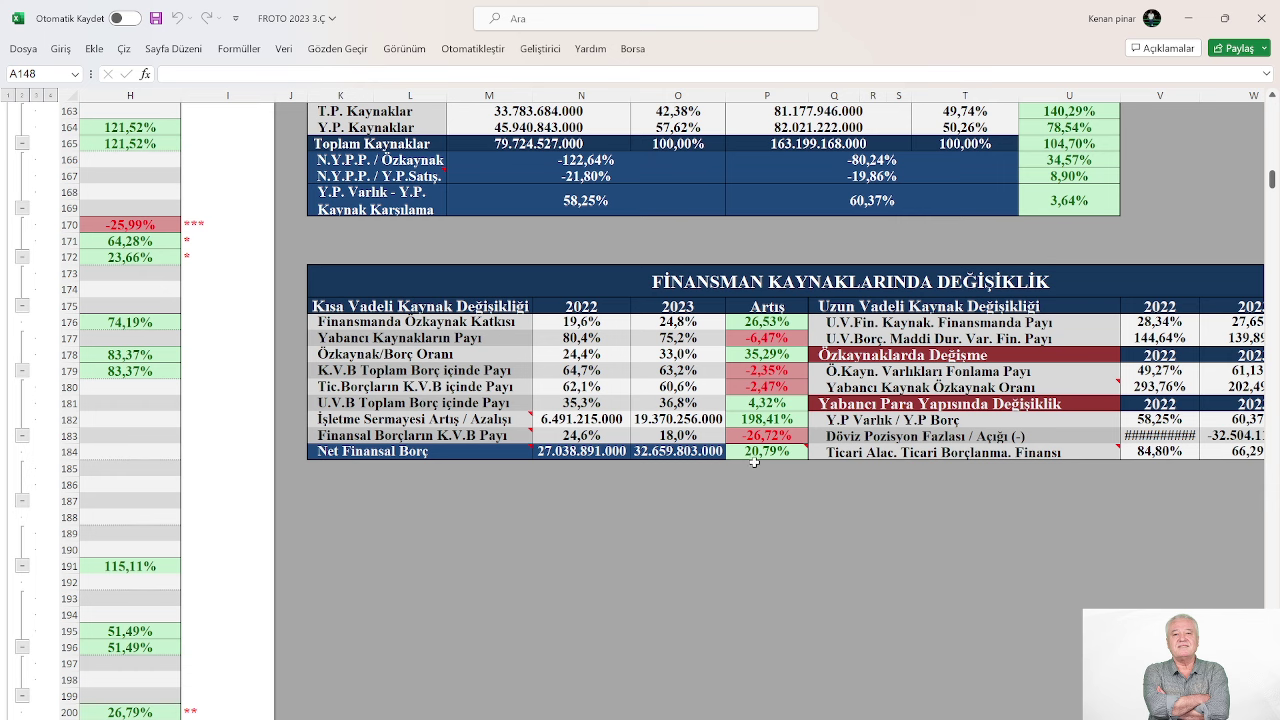
mouse_move(771, 457)
scroll(640, 400, "right", 3)
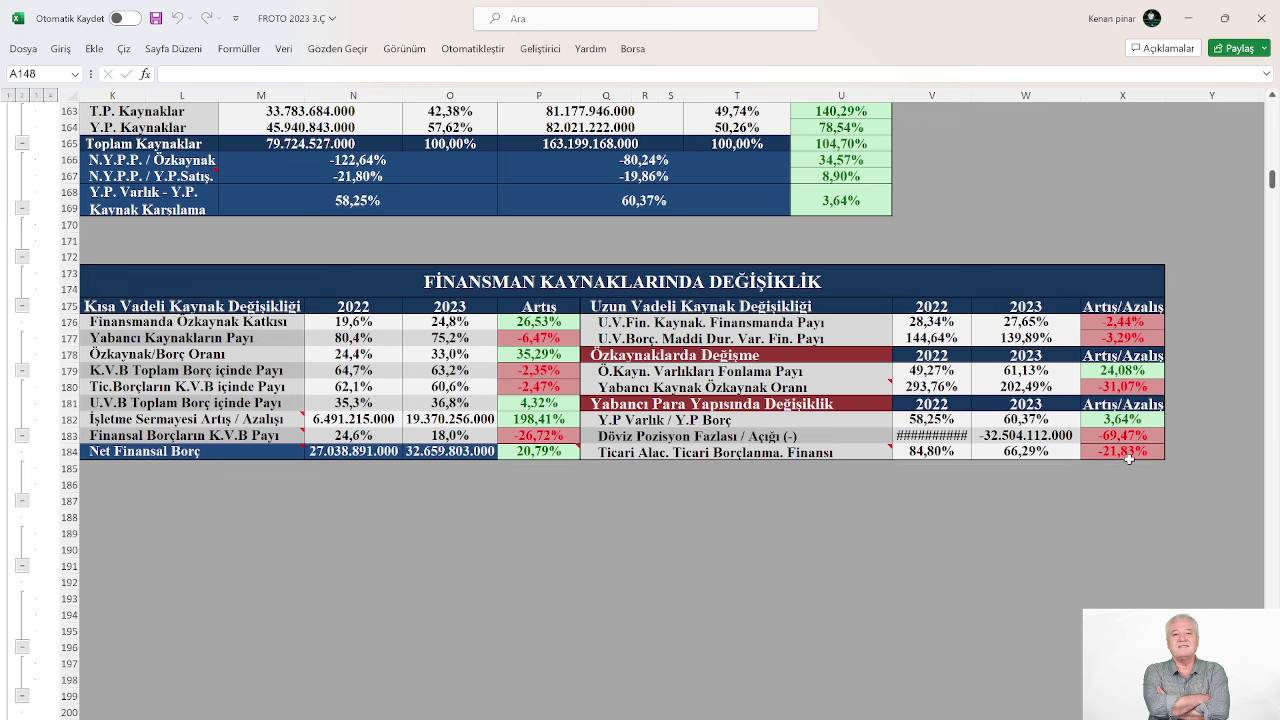
Review the ÖZSERMAYE chart and table down to accumulated profits and total equity, and return to the main menu.
scroll(681, 548, "left", 10)
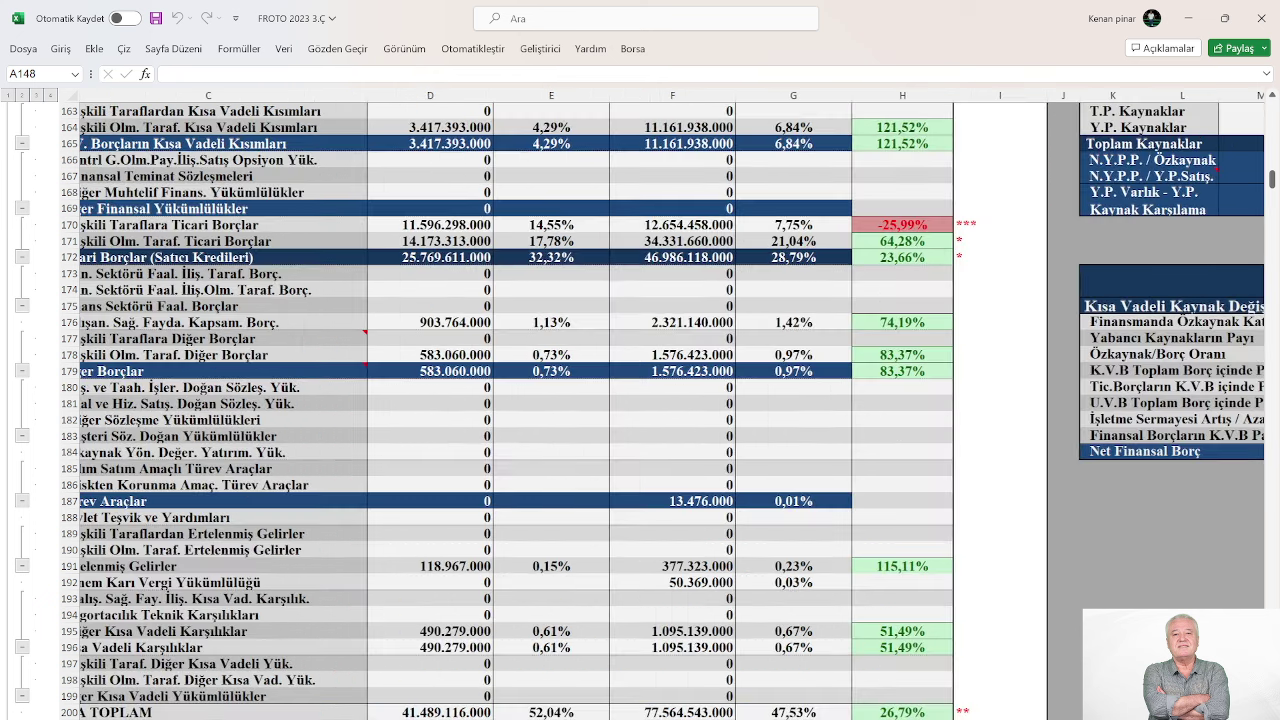
scroll(681, 548, "down", 3)
scroll(681, 548, "down", 13)
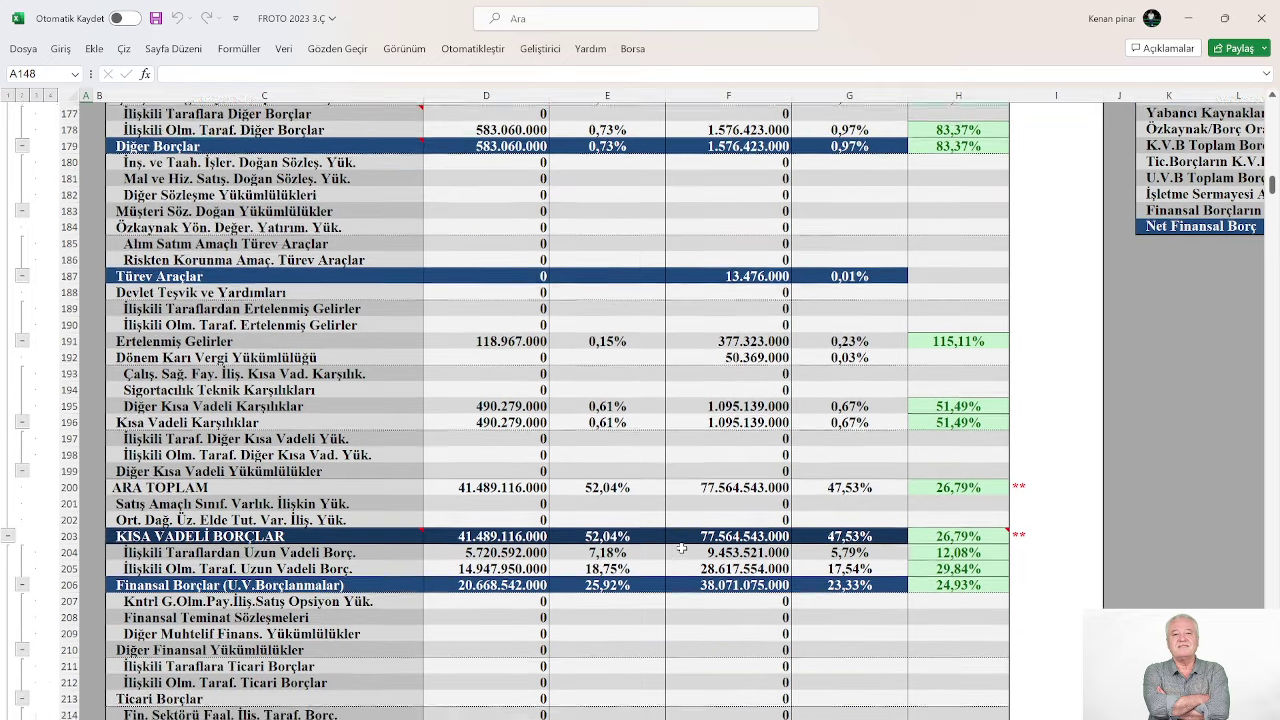
scroll(681, 549, "down", 11)
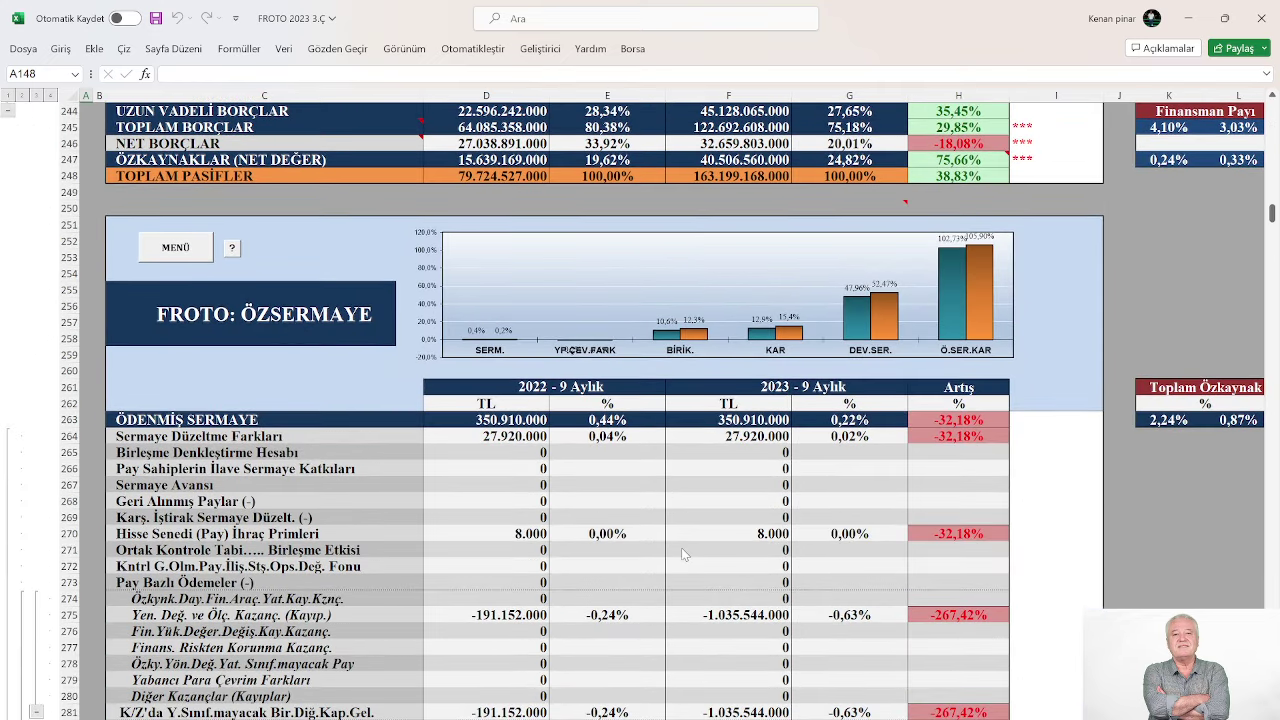
scroll(683, 554, "down", 2)
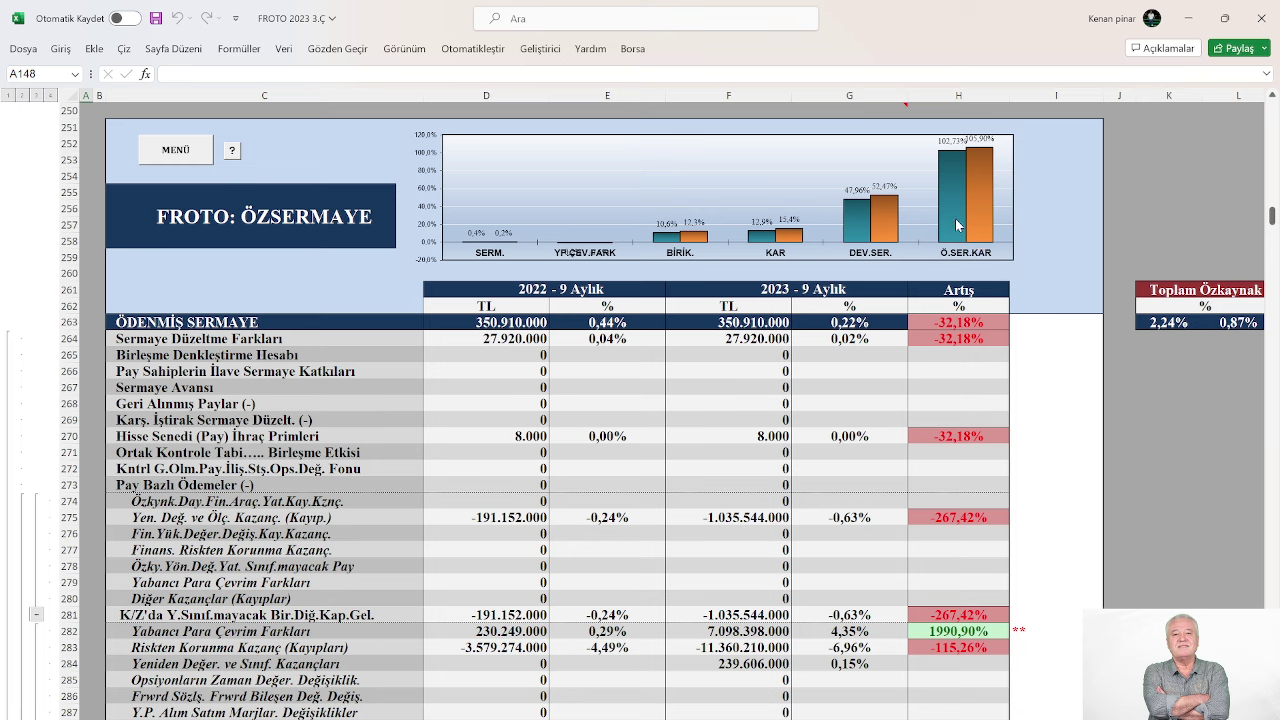
mouse_move(955, 256)
scroll(776, 502, "down", 9)
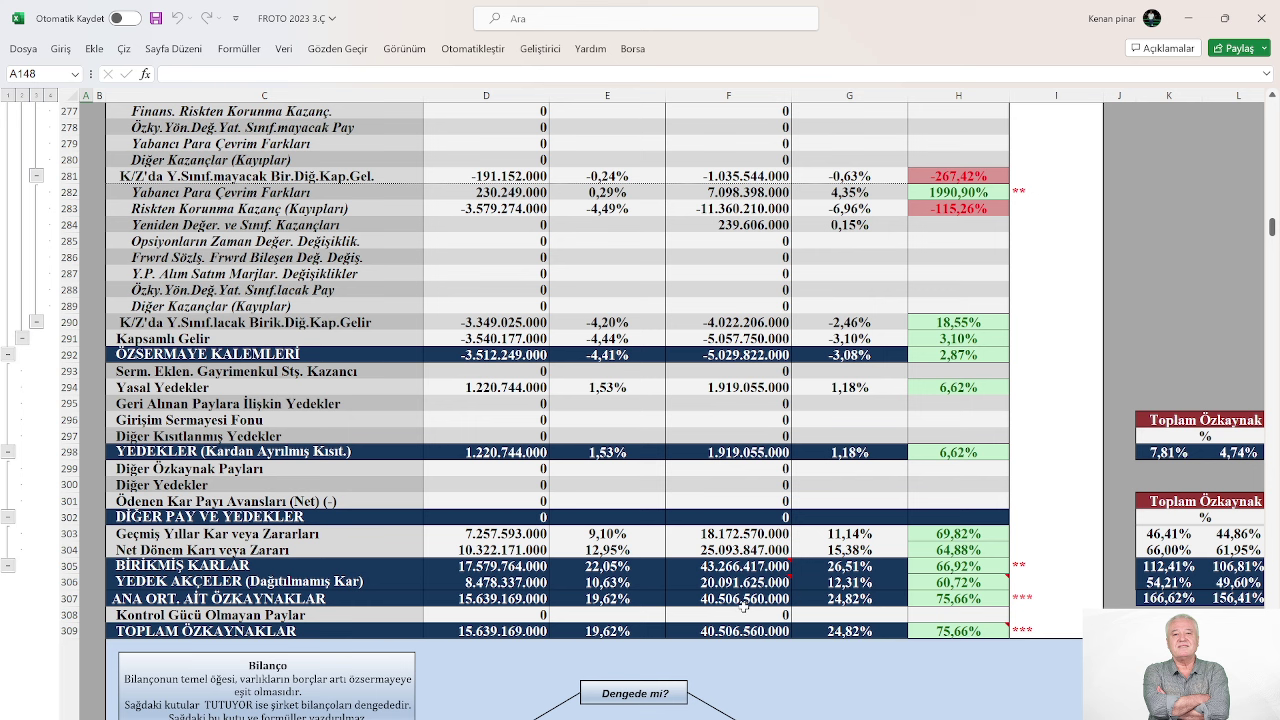
scroll(743, 607, "up", 9)
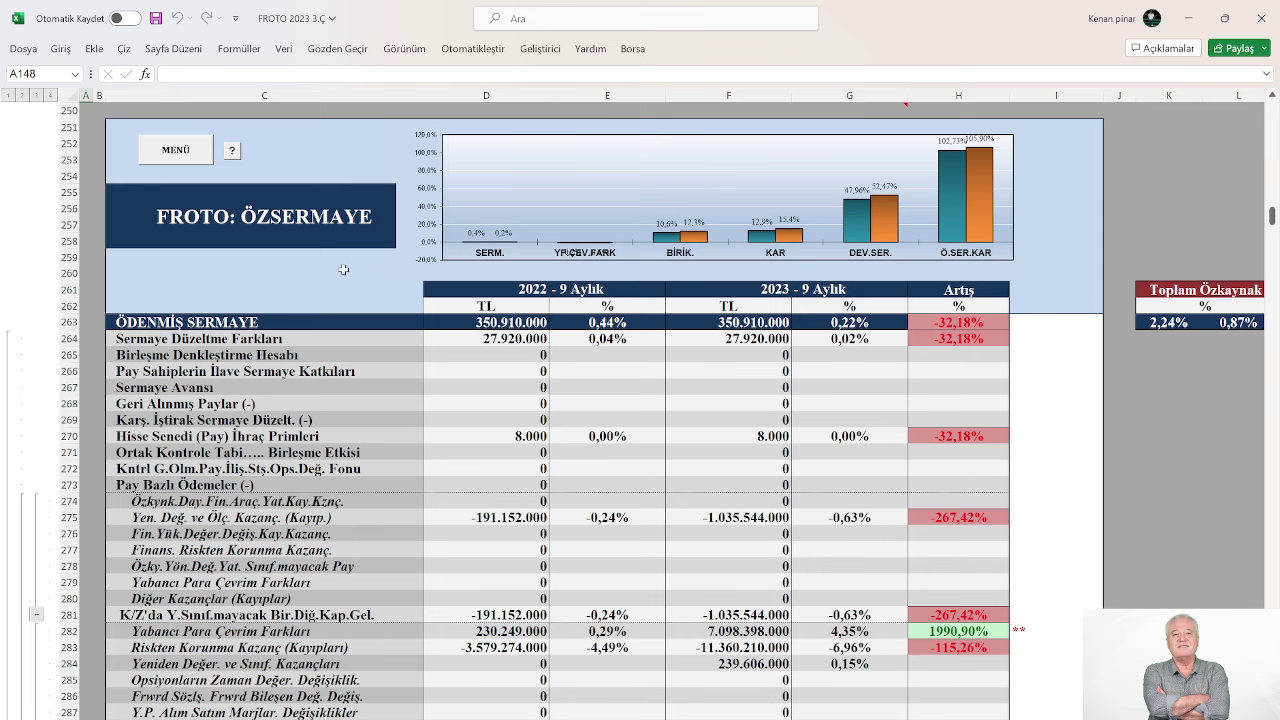
left_click(186, 158)
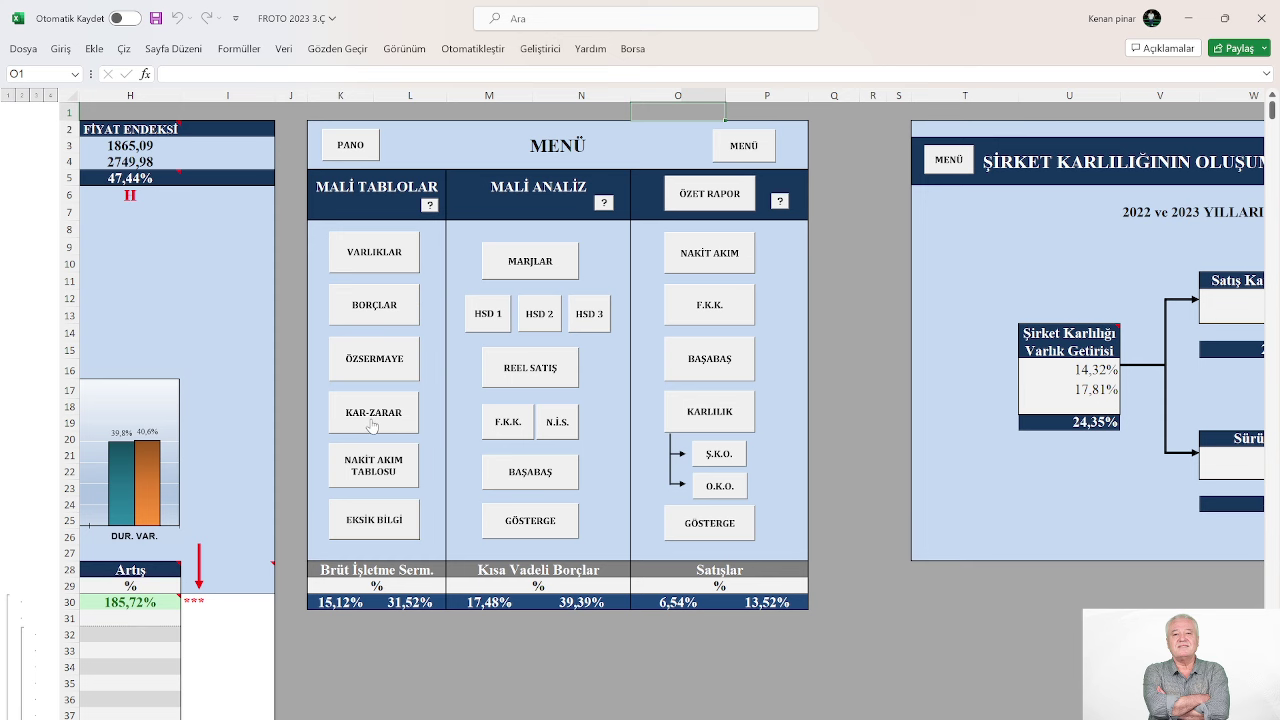
Open the O.K.O. partner profitability diagram, examine its return, leverage and debt/equity components, and return to the main menu.
left_click(716, 486)
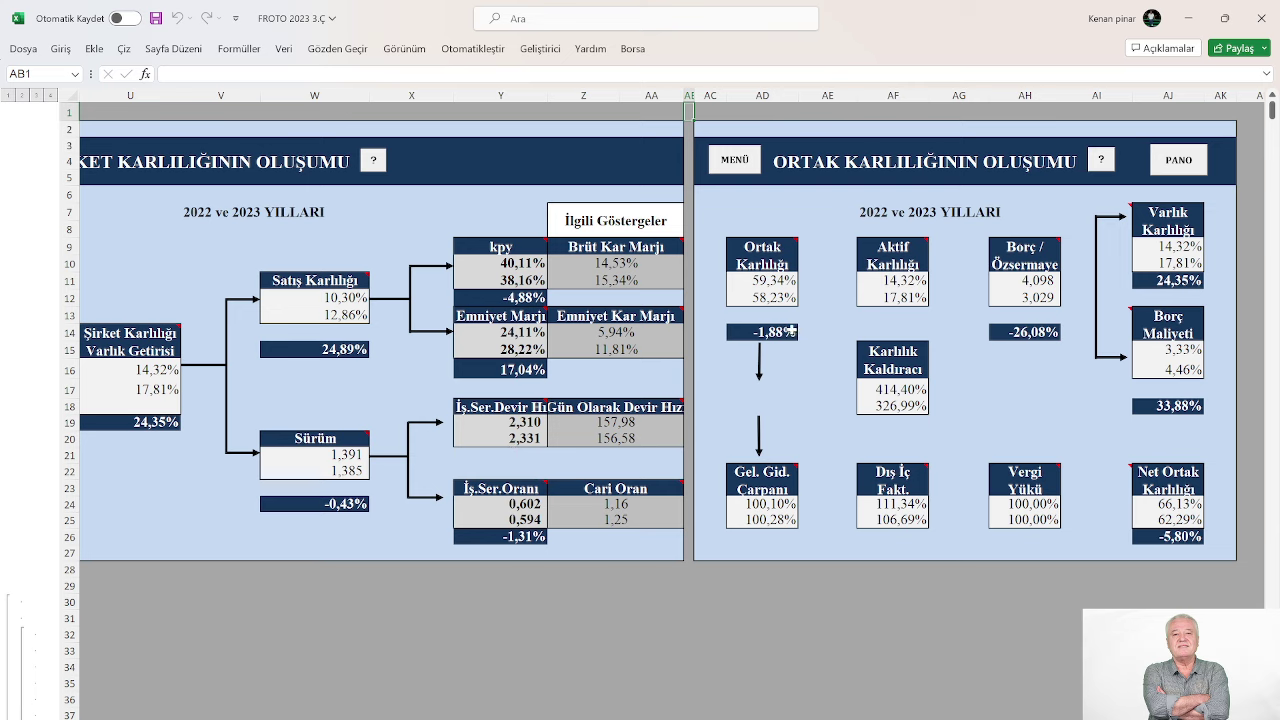
mouse_move(775, 240)
mouse_move(1025, 247)
left_click(736, 160)
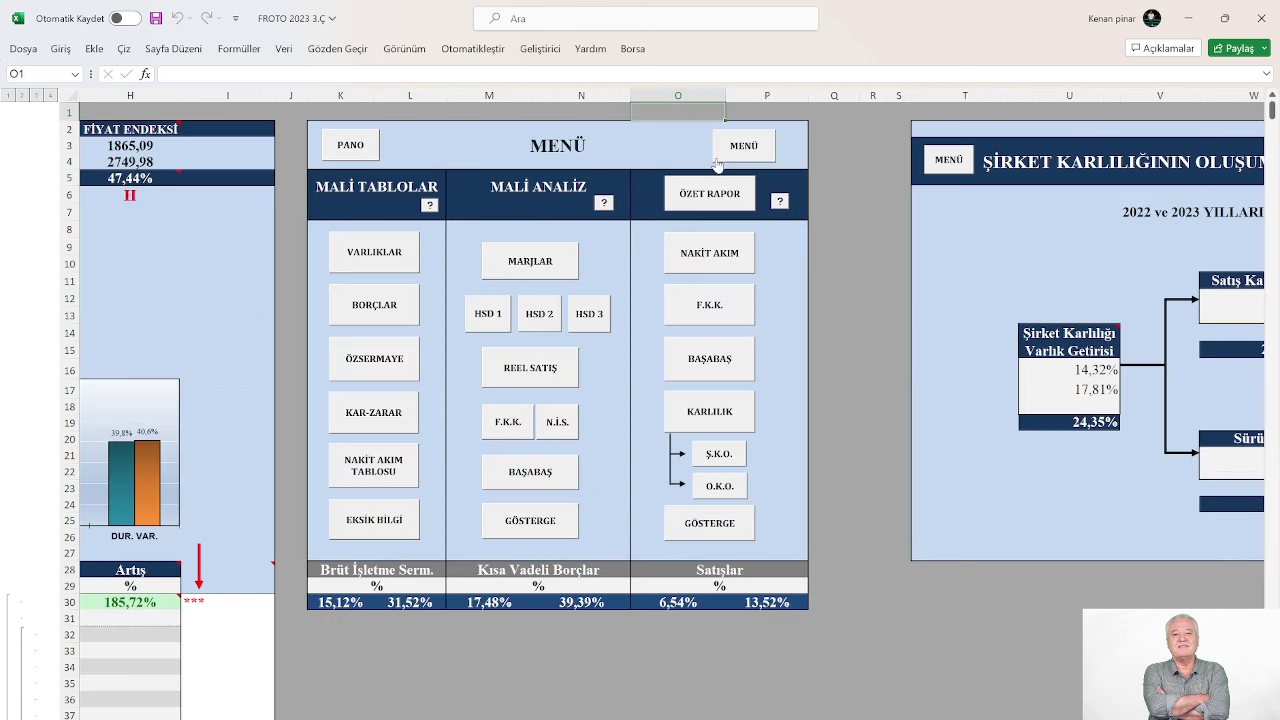
Open the KAR-ZARAR section and compare domestic and foreign sales, costs, gross profit and operating expenses for both periods.
left_click(370, 420)
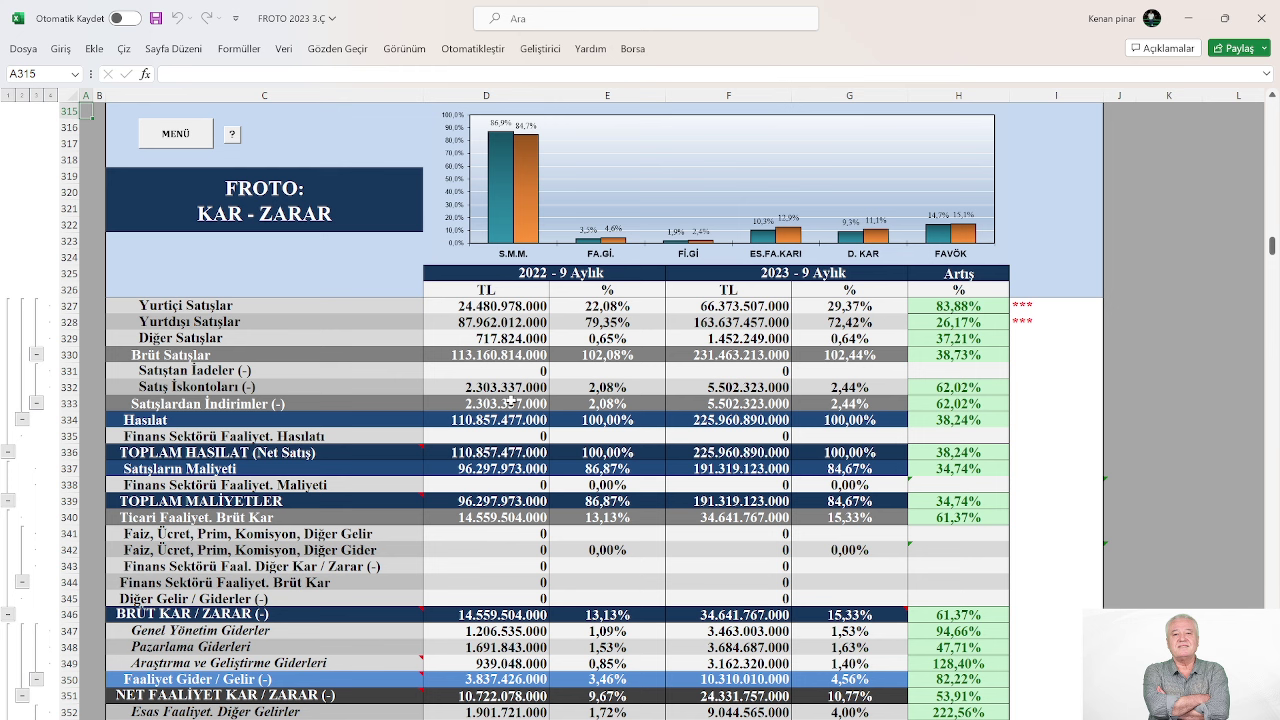
scroll(661, 422, "up", 1)
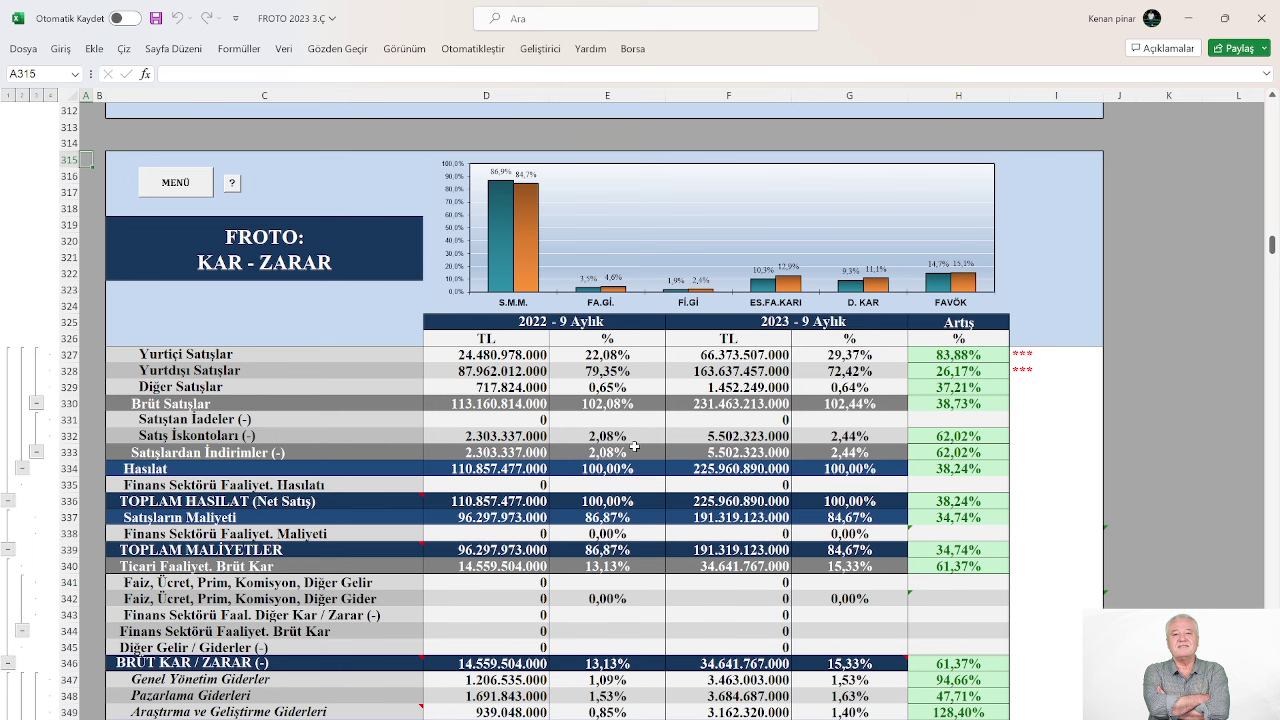
scroll(634, 446, "down", 1)
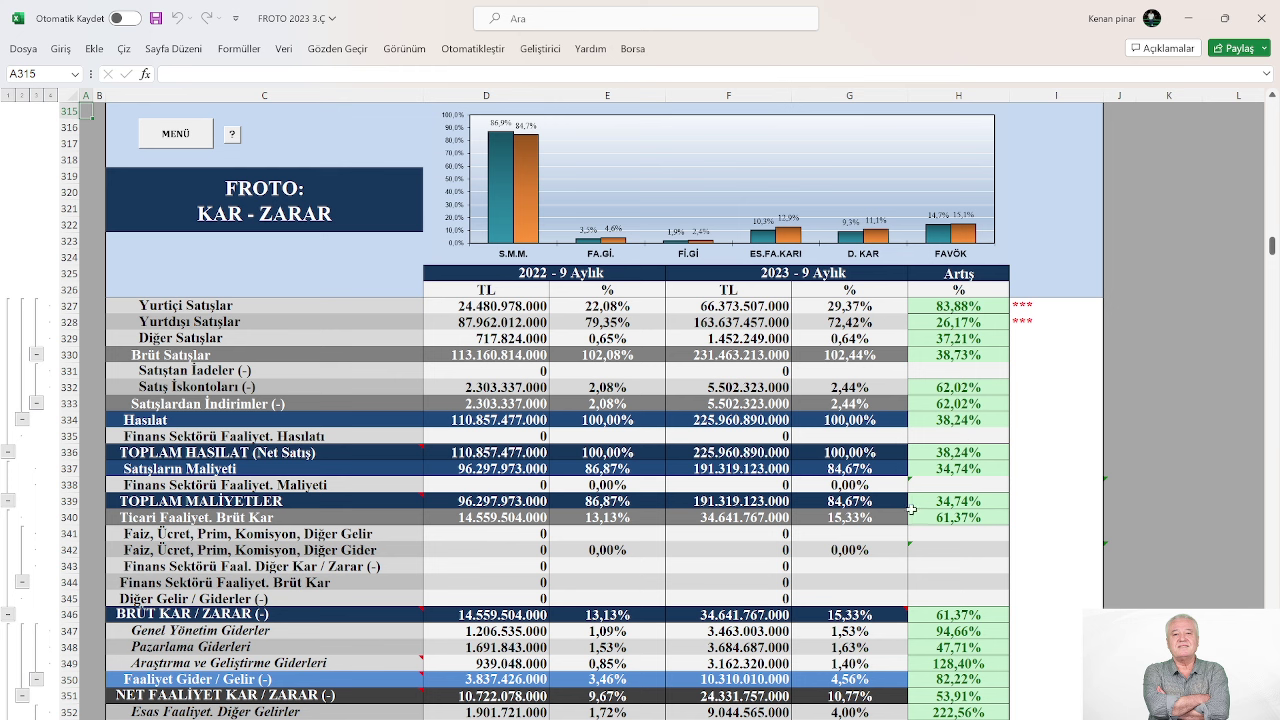
scroll(958, 497, "down", 3)
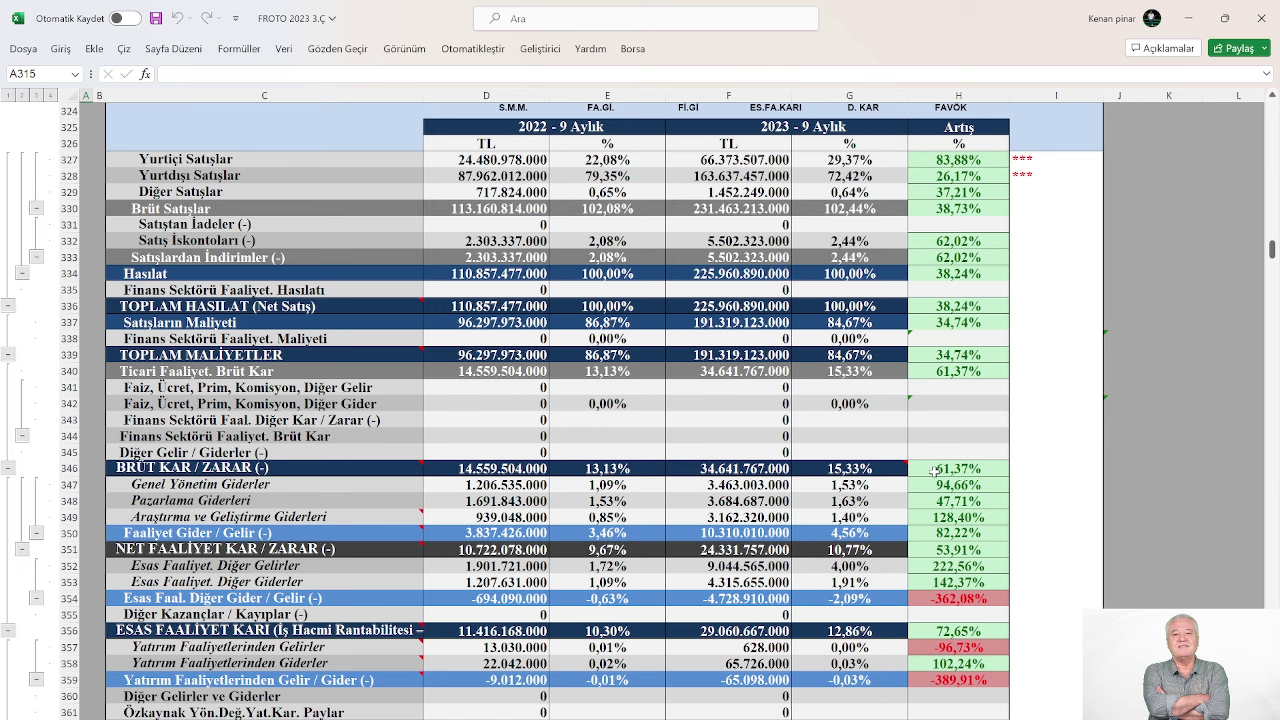
scroll(933, 470, "down", 2)
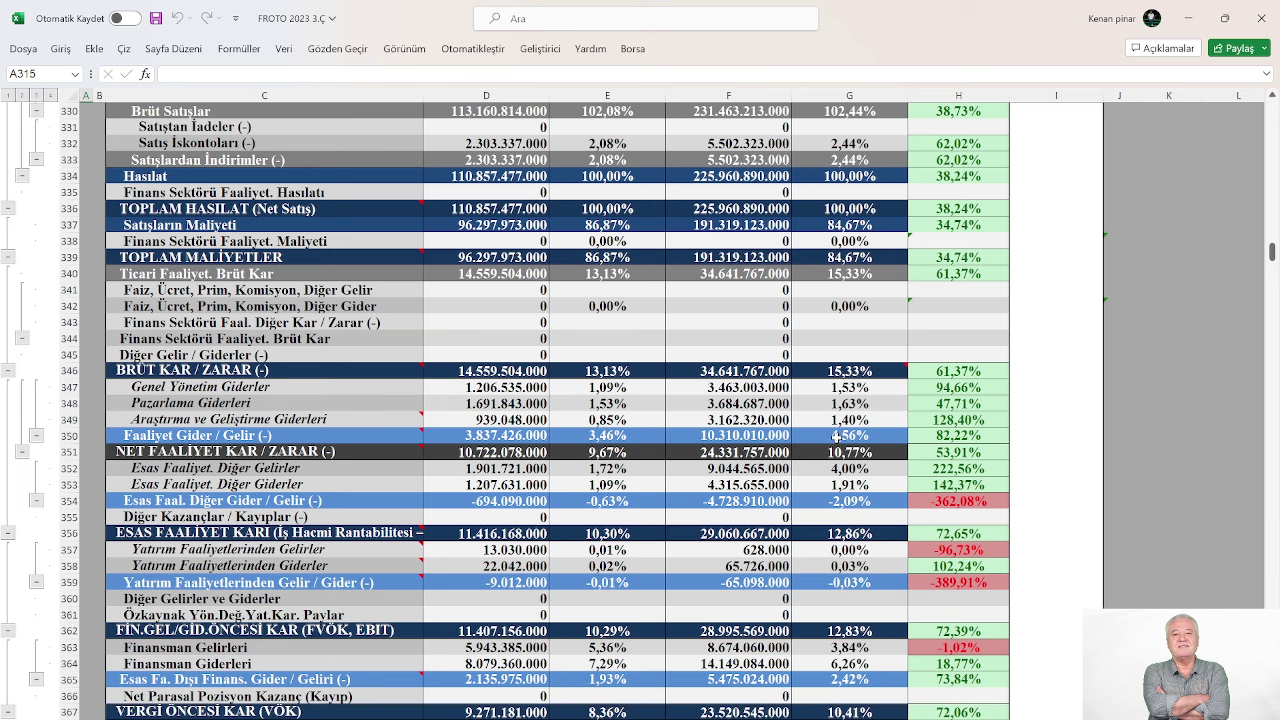
scroll(853, 436, "down", 1)
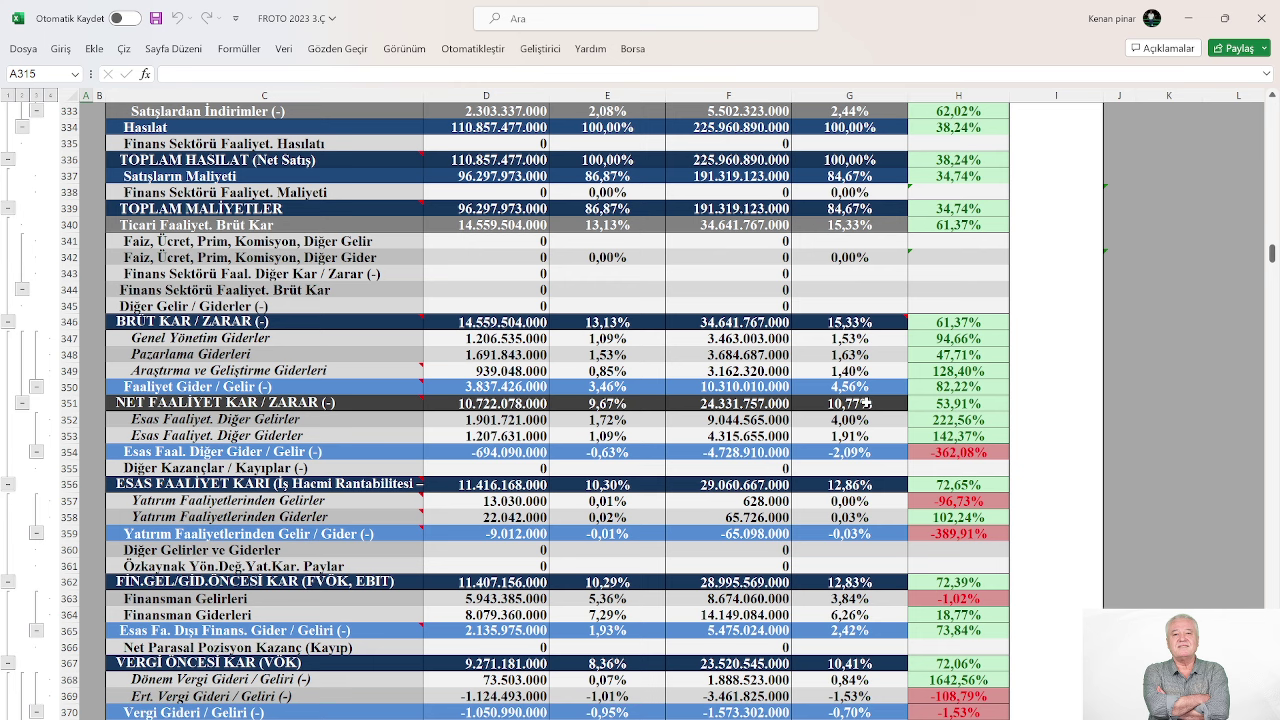
Examine the lower KAR-ZARAR lines, from core operating profit through EBIT, pre-tax profit, net profit, earnings per share and FAVÖK.
scroll(860, 403, "down", 2)
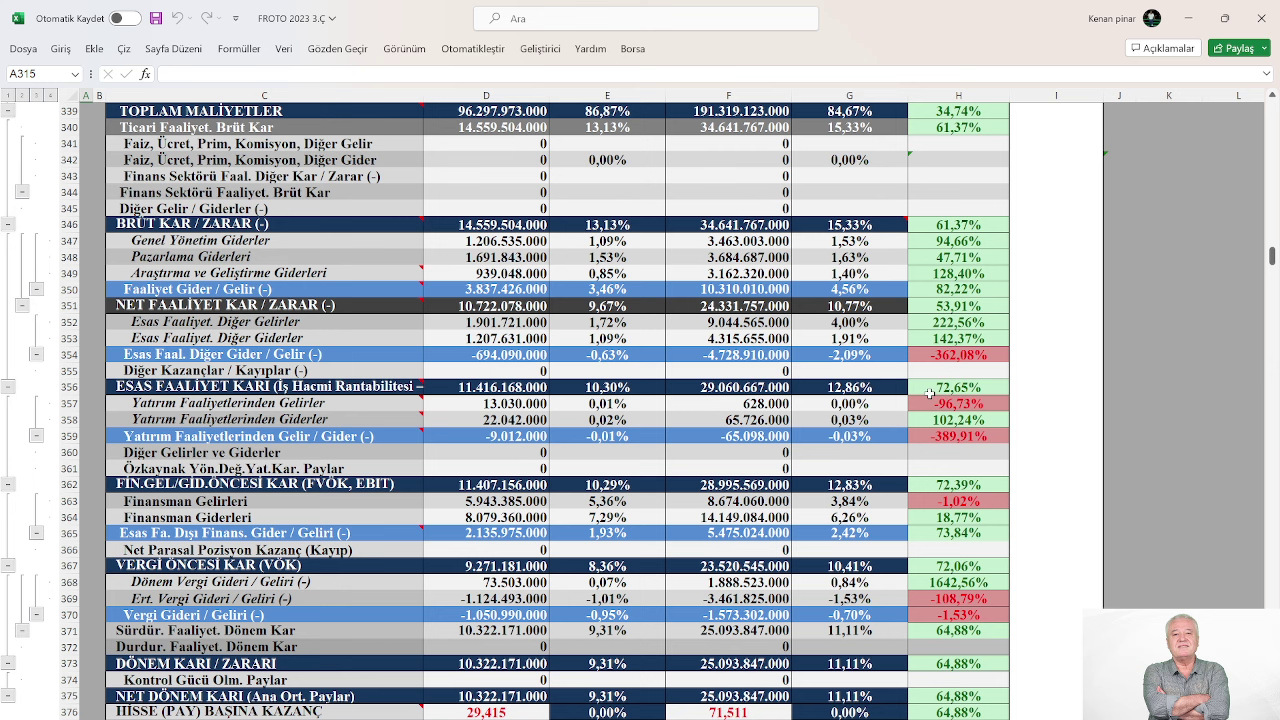
scroll(806, 427, "down", 2)
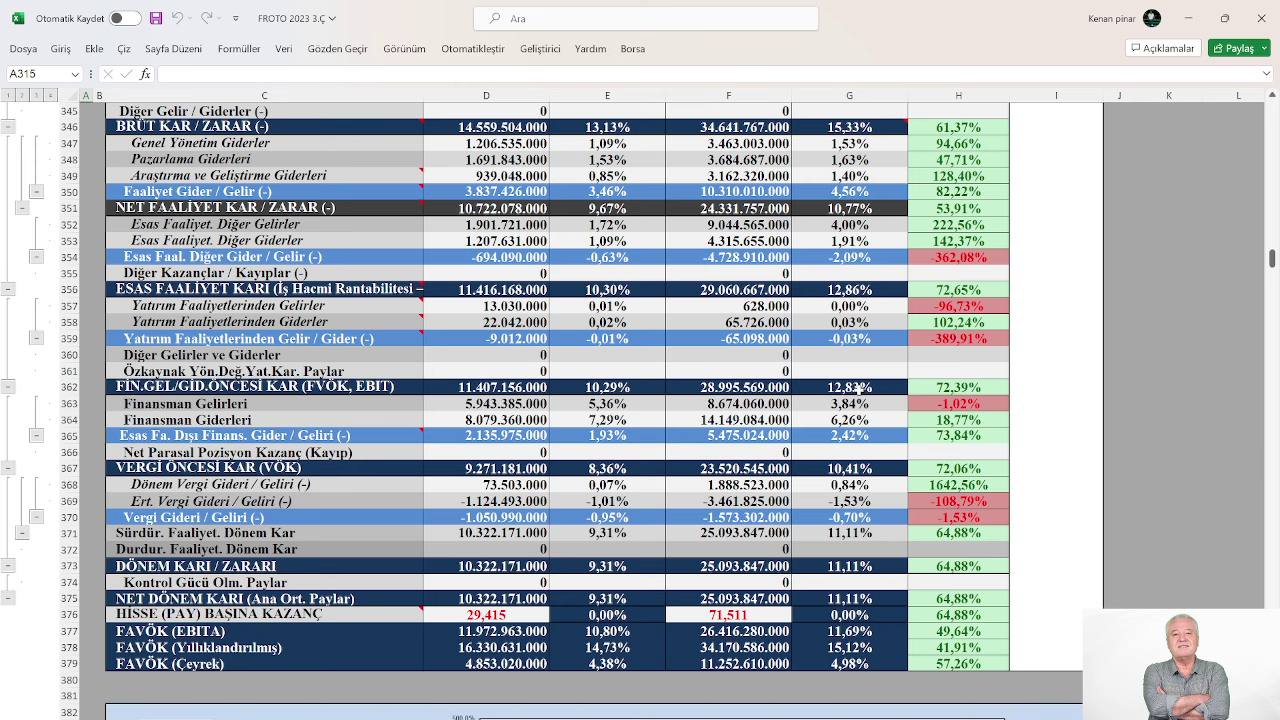
scroll(860, 387, "down", 2)
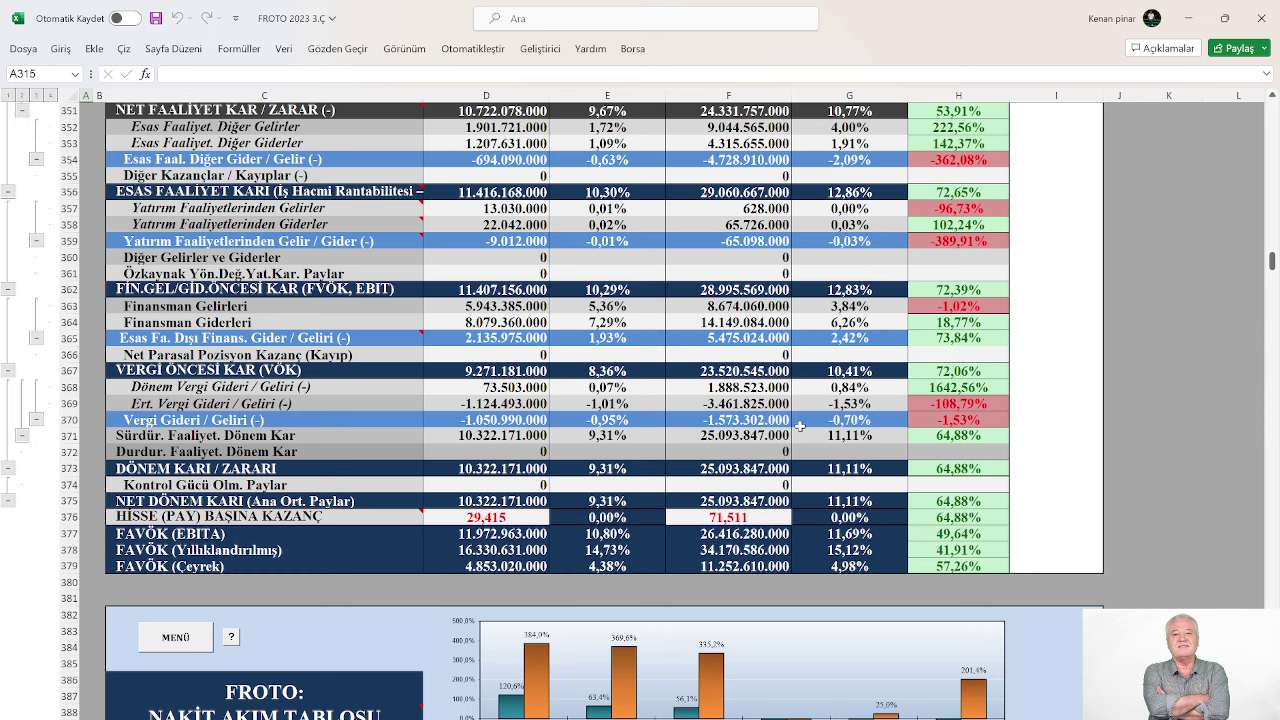
scroll(800, 426, "down", 1)
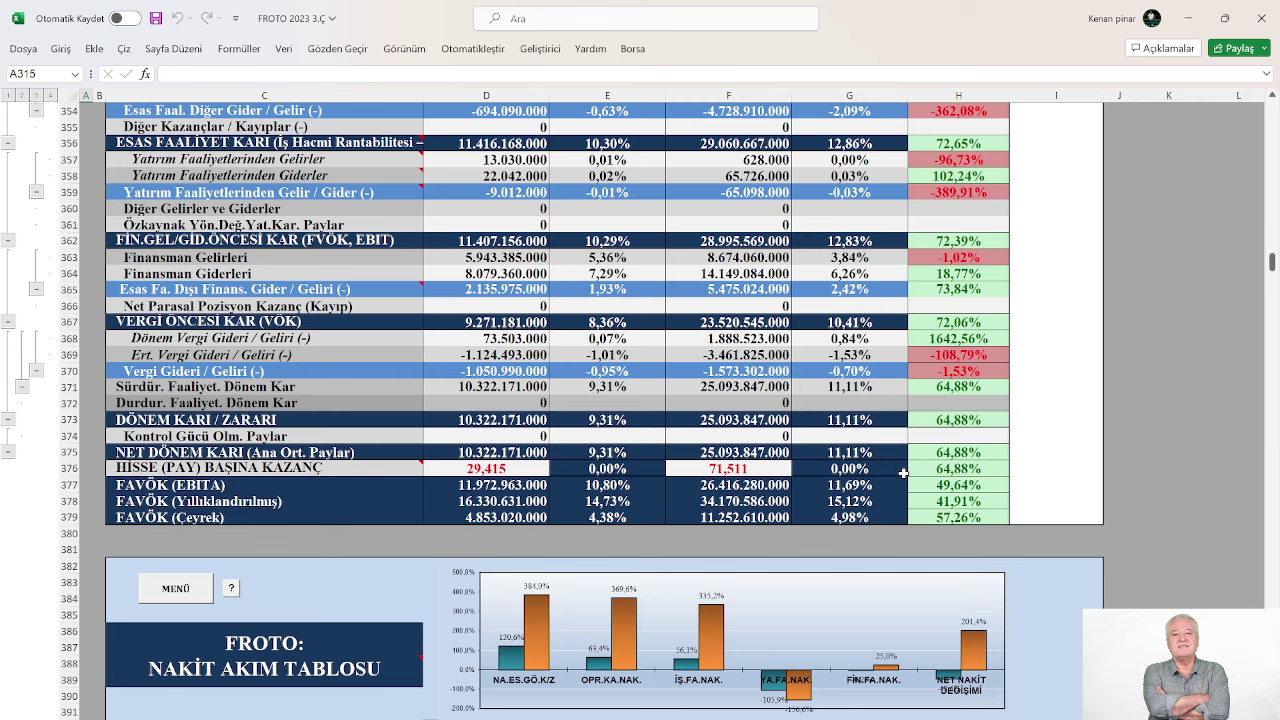
Open the explanation for NAKİT AKIM TABLOSU and read the cash flow evaluation notes on operating, investing and financing activities.
scroll(595, 475, "down", 3)
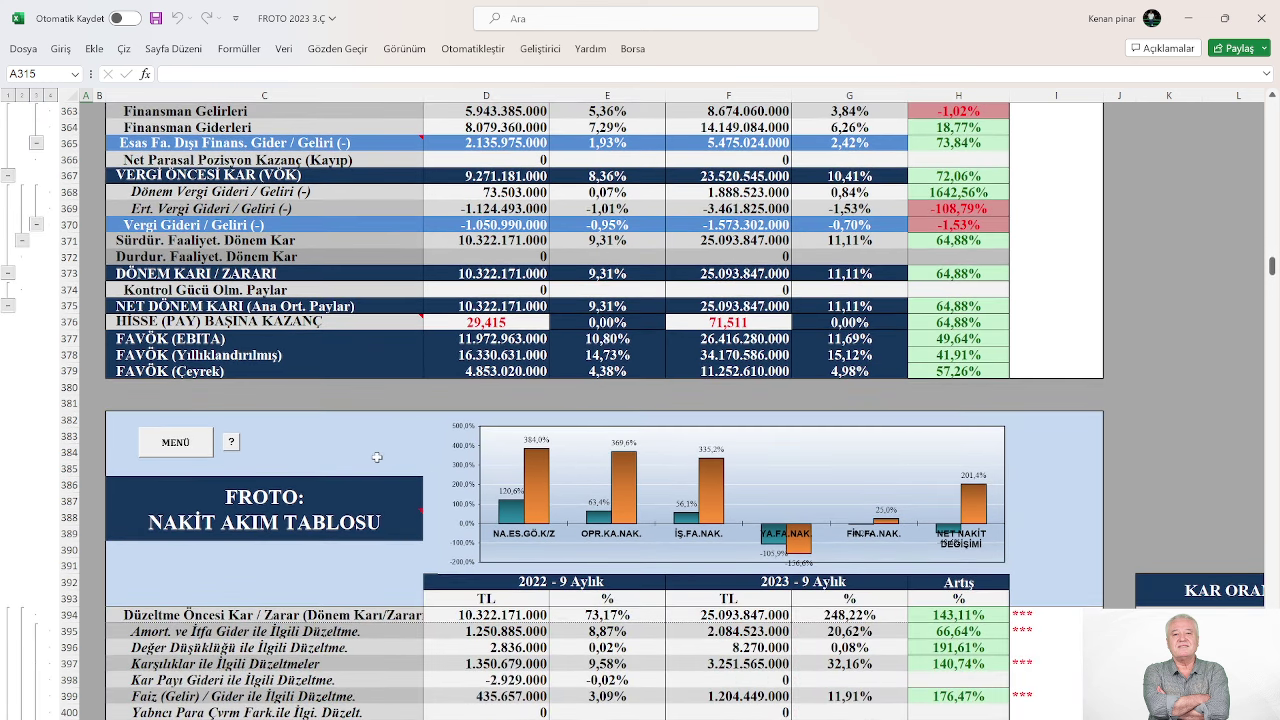
left_click(231, 442)
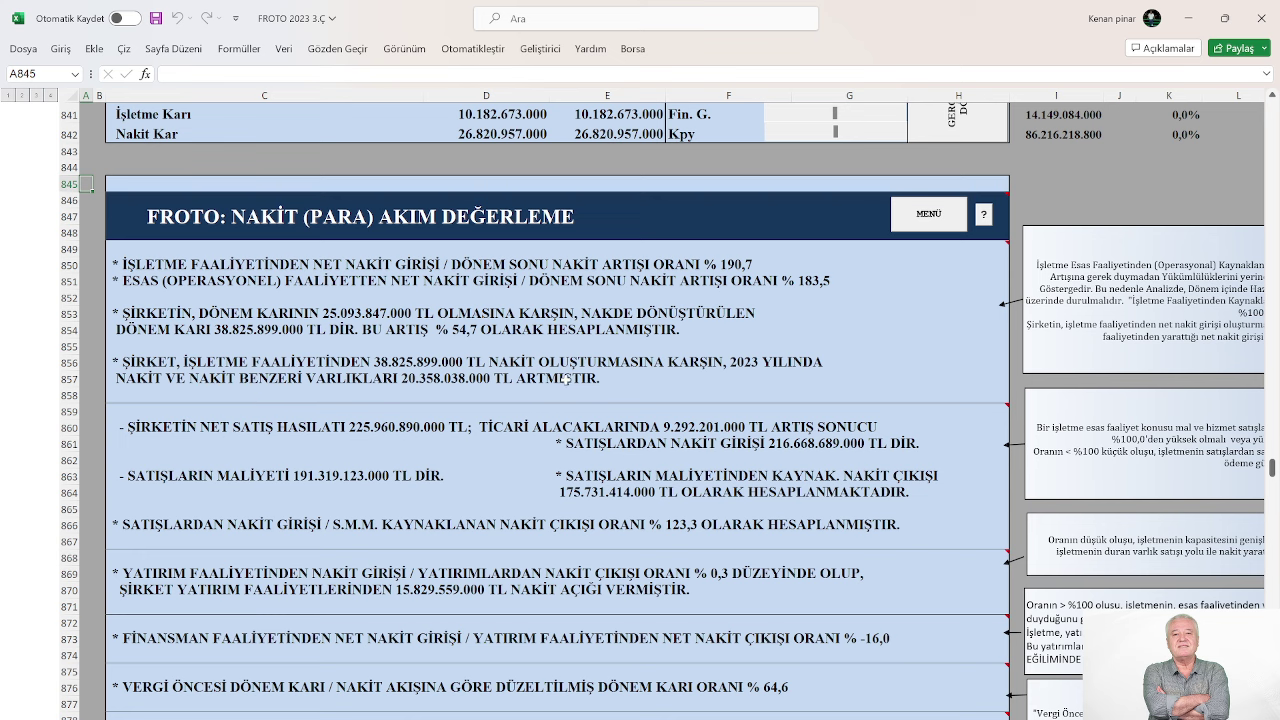
scroll(549, 344, "down", 3)
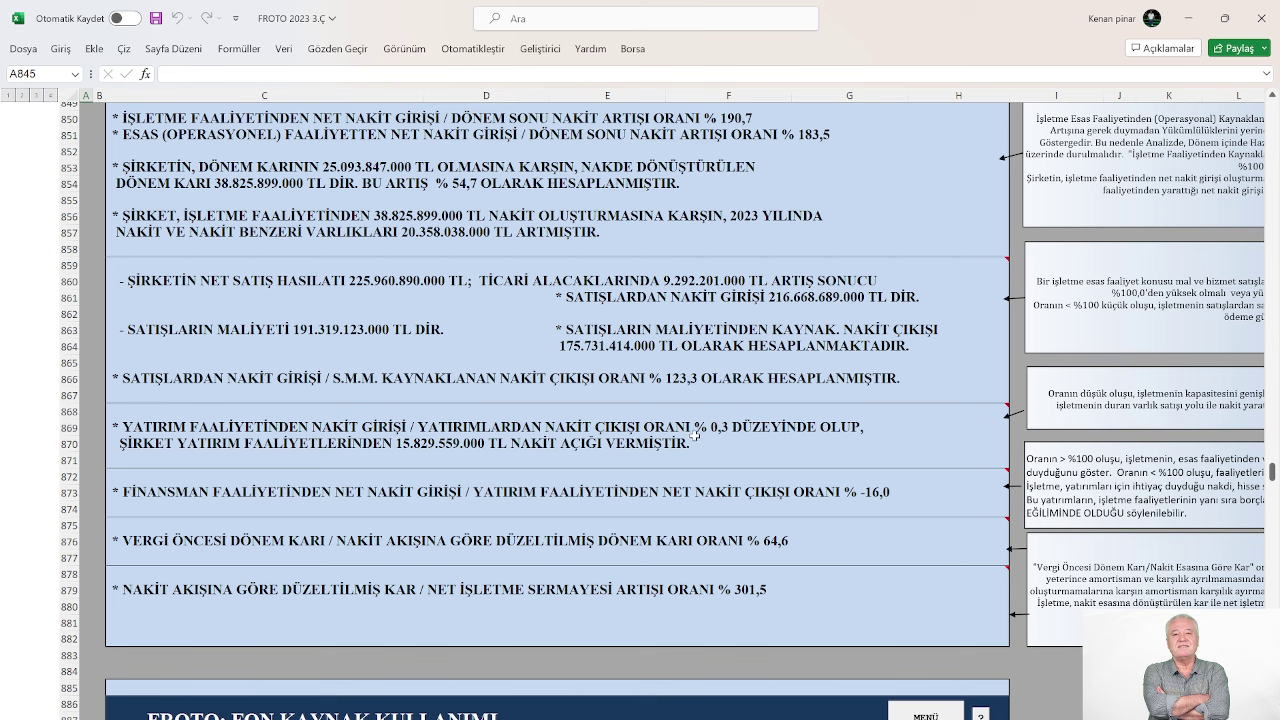
scroll(623, 451, "down", 2)
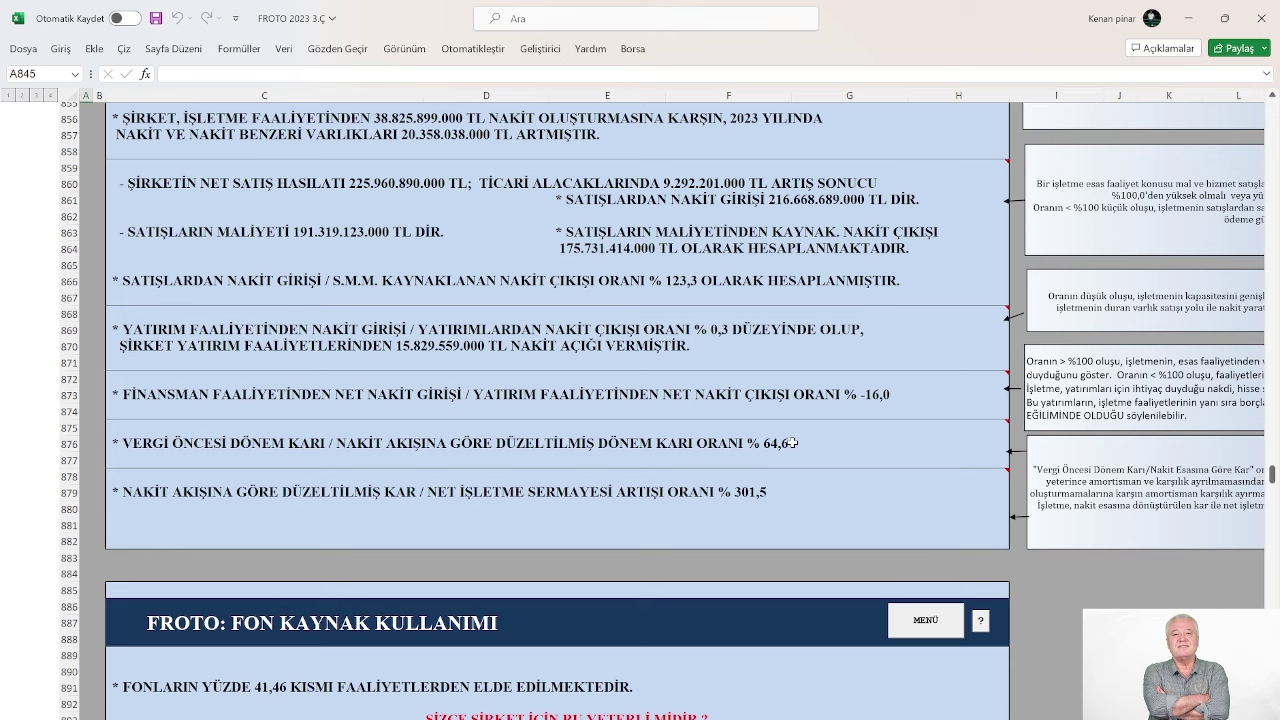
Return to the main menu, open the F.K.K. analysis, and examine the fund source-use and İŞLETME SERMAYESİ DEĞİŞİM tables.
left_click(920, 618)
left_click(512, 422)
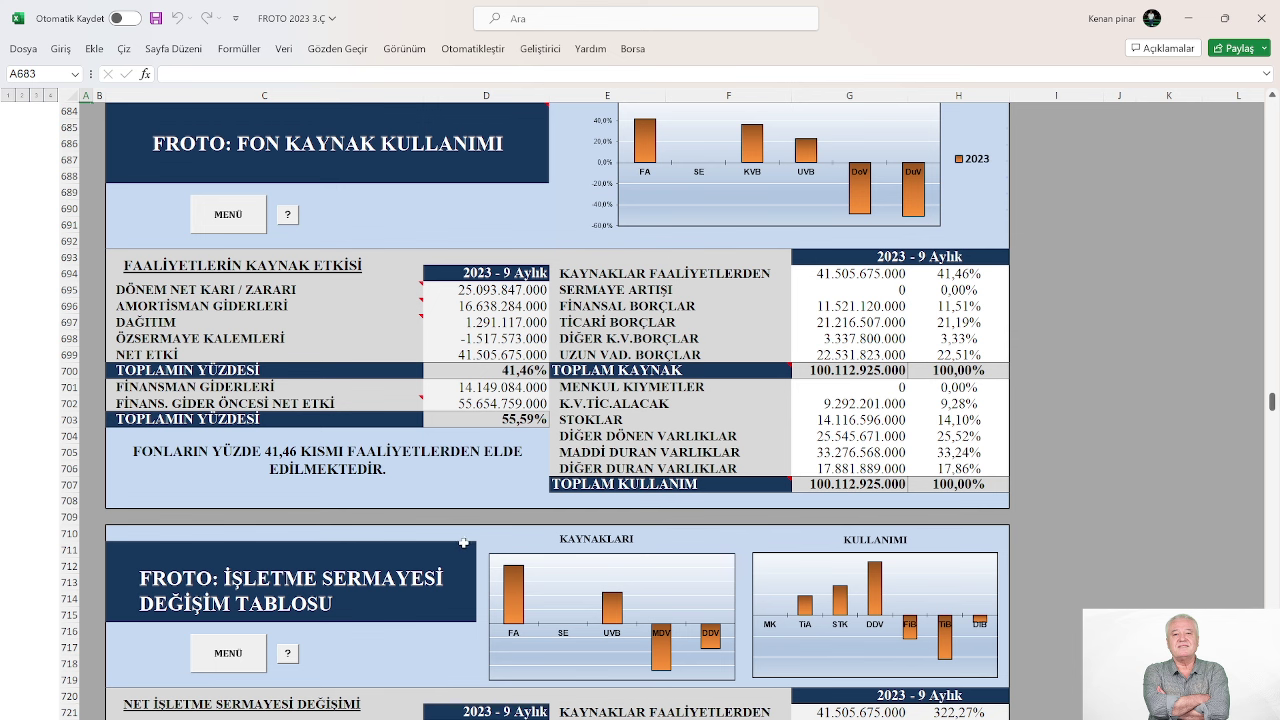
scroll(240, 656, "down", 4)
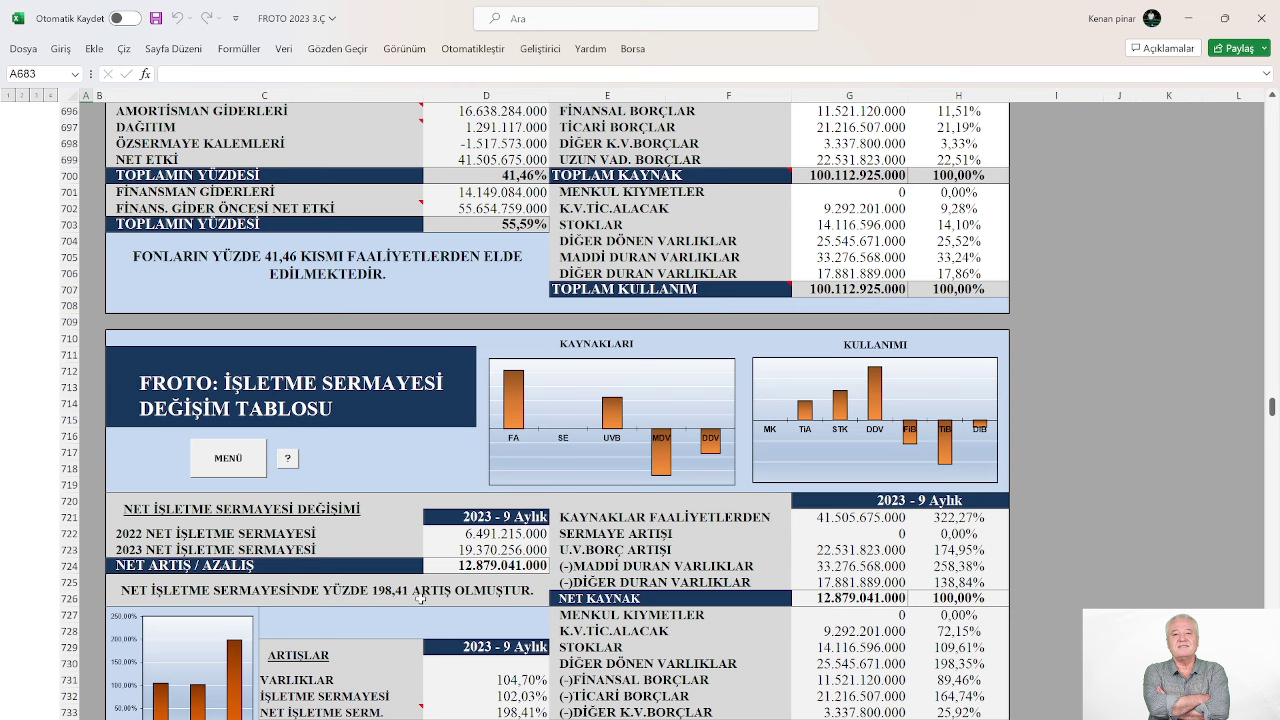
Return to the main menu, open the GÖSTERGE analysis, and compare FROTO's liquidity (LİKİDİTE) and activity (FAALİYET) ratios for both periods.
left_click(209, 456)
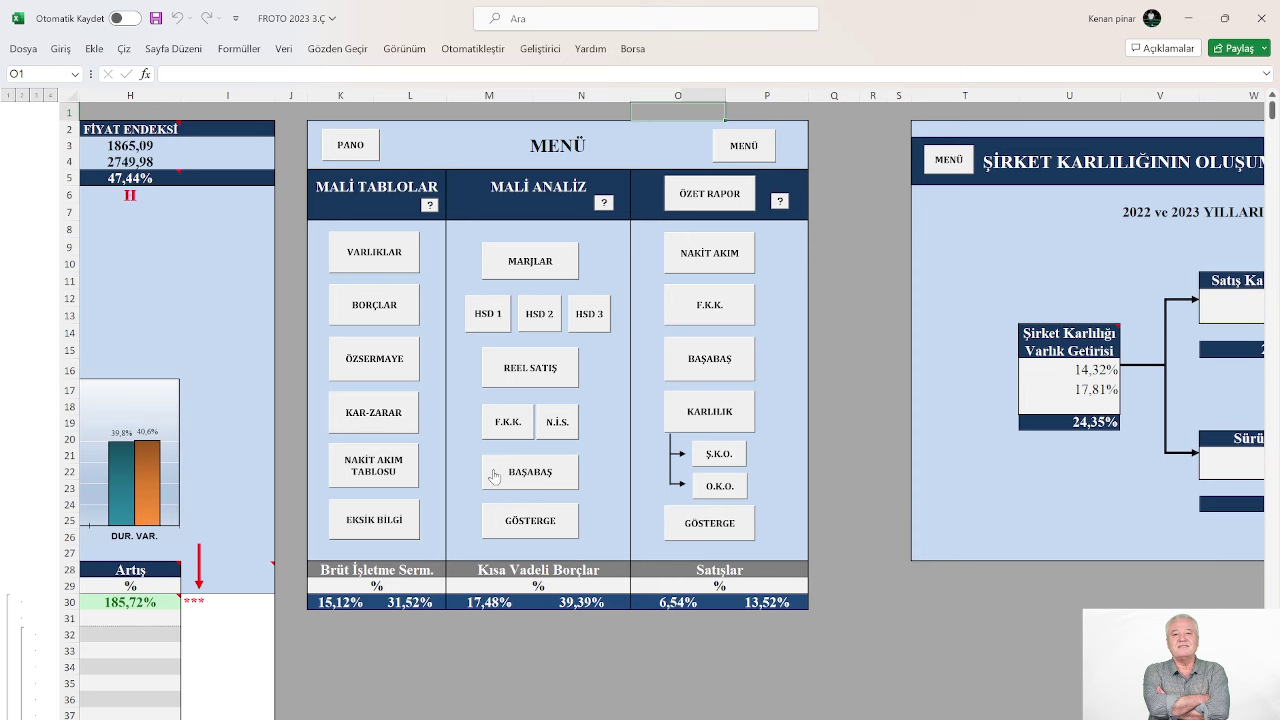
left_click(520, 520)
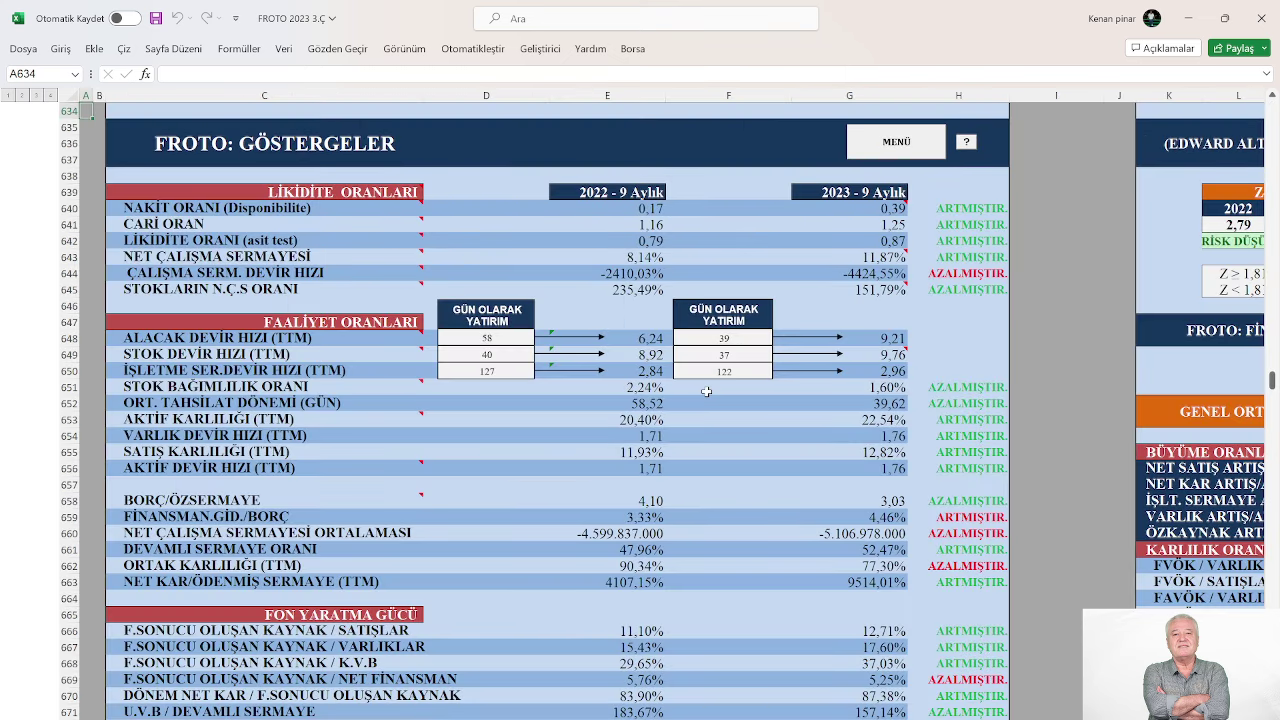
mouse_move(352, 285)
scroll(925, 262, "down", 1)
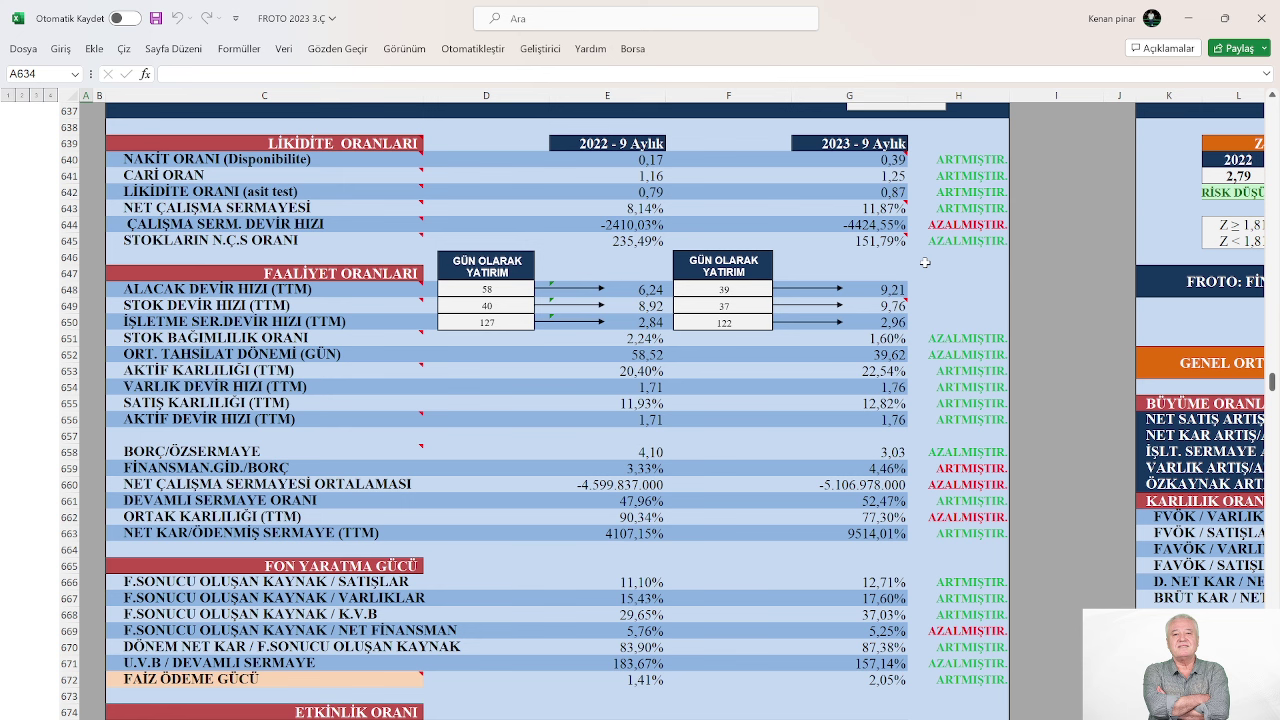
scroll(925, 262, "down", 1)
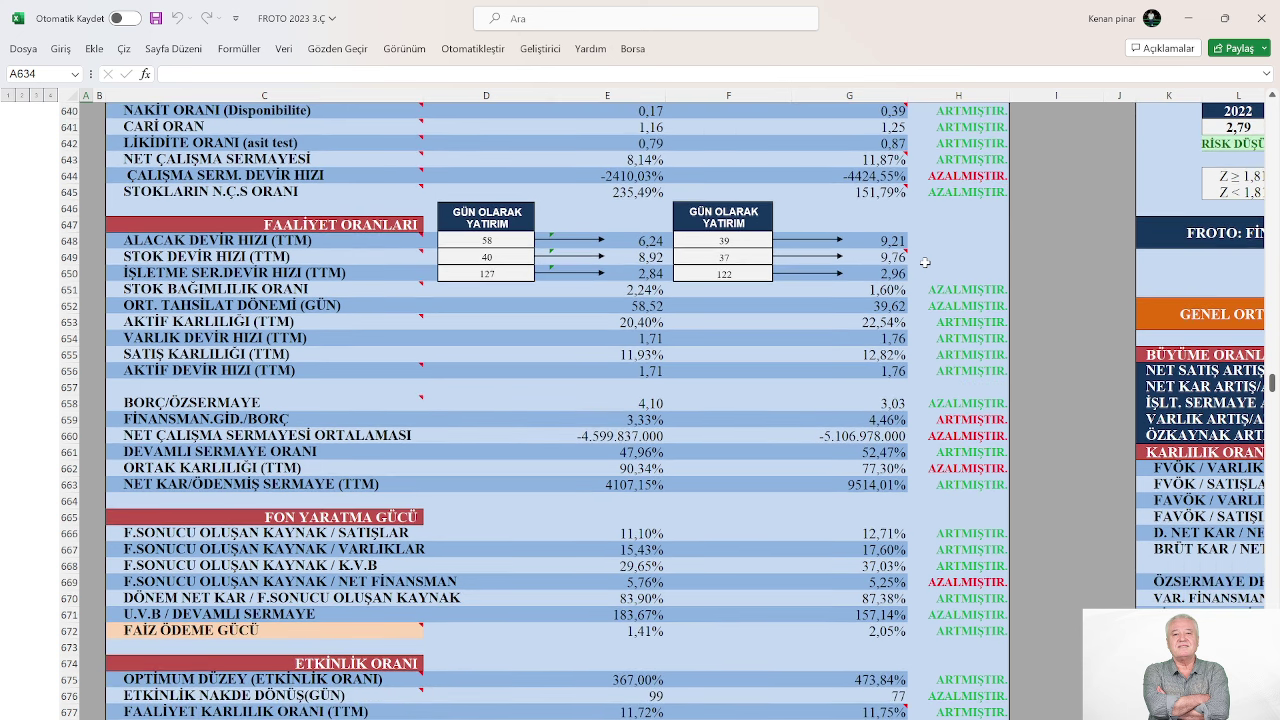
scroll(814, 325, "down", 2)
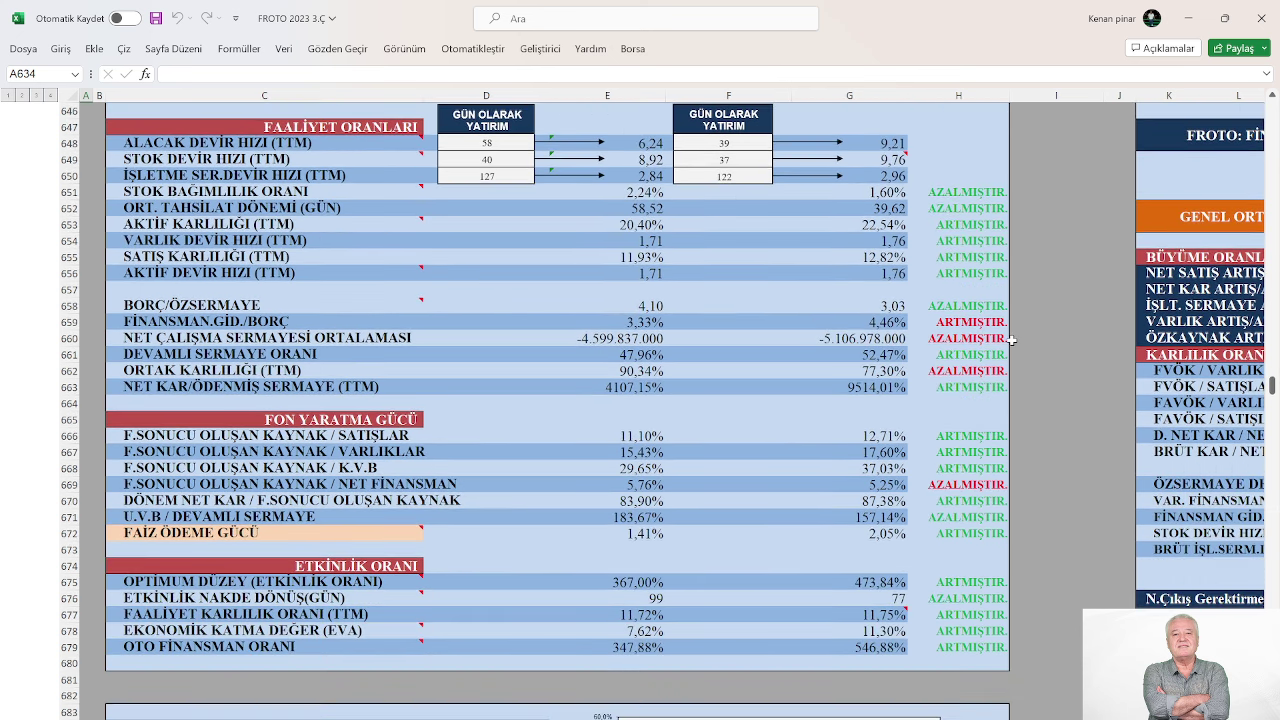
Examine the debt, FON YARATMA GÜCÜ and ETKİNLİK ORANI indicators for both periods, and return to the main menu.
scroll(816, 402, "down", 1)
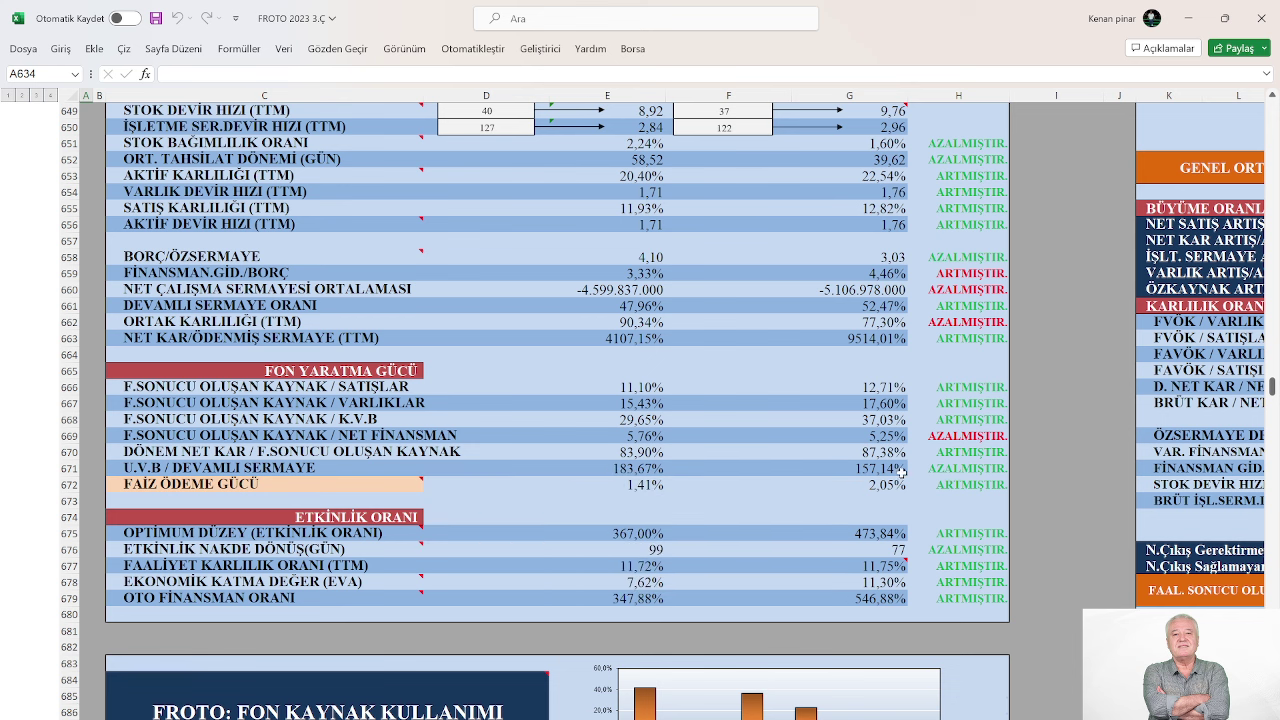
scroll(820, 408, "down", 2)
scroll(820, 408, "down", 1)
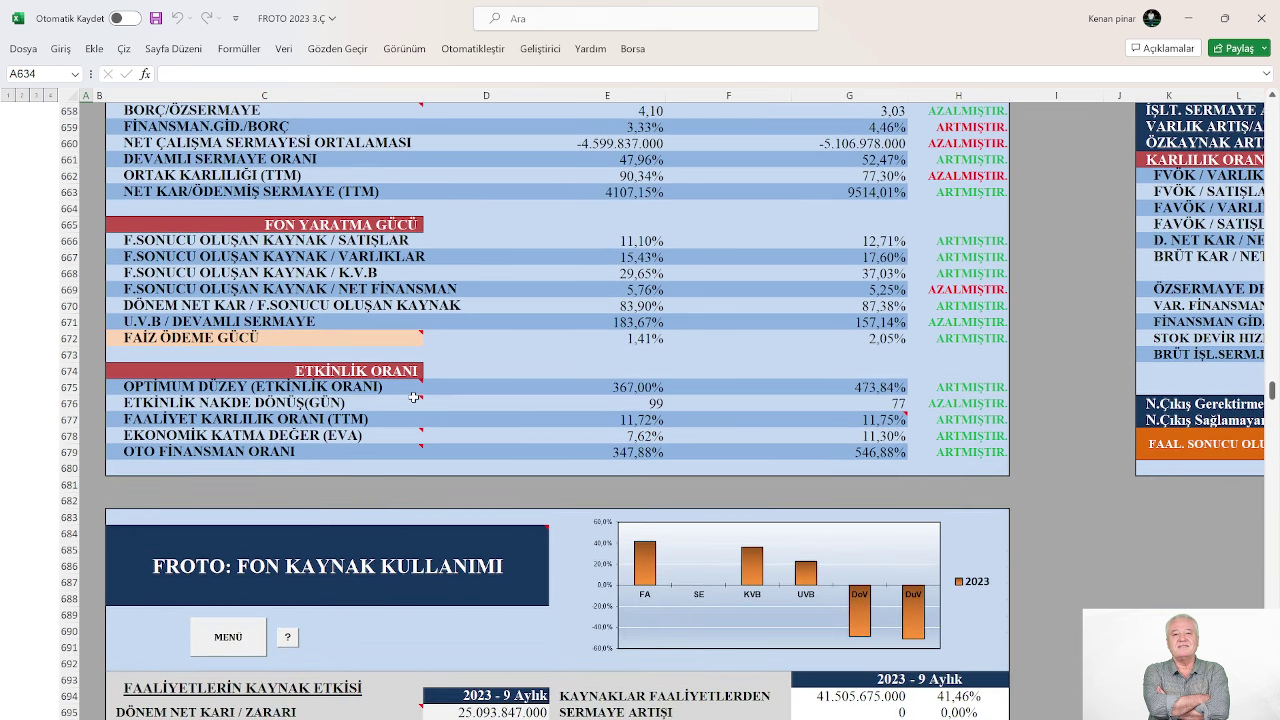
scroll(770, 467, "down", 2)
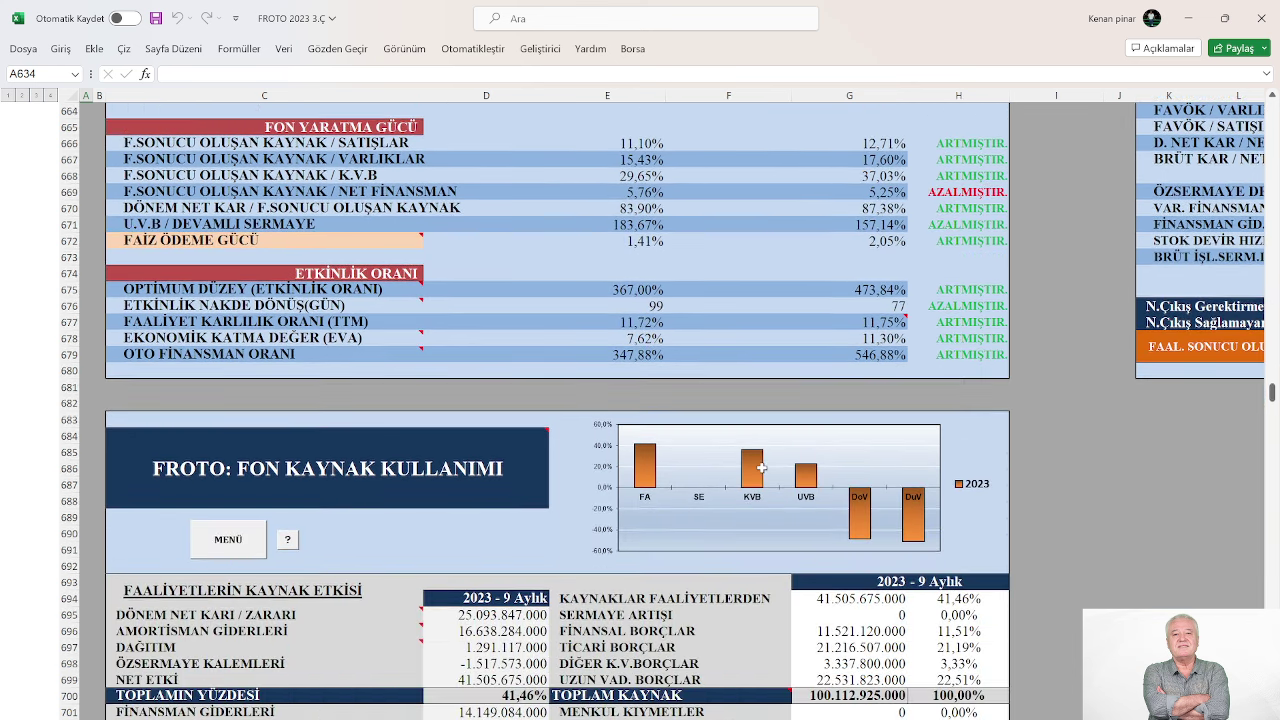
scroll(762, 474, "down", 2)
left_click(229, 443)
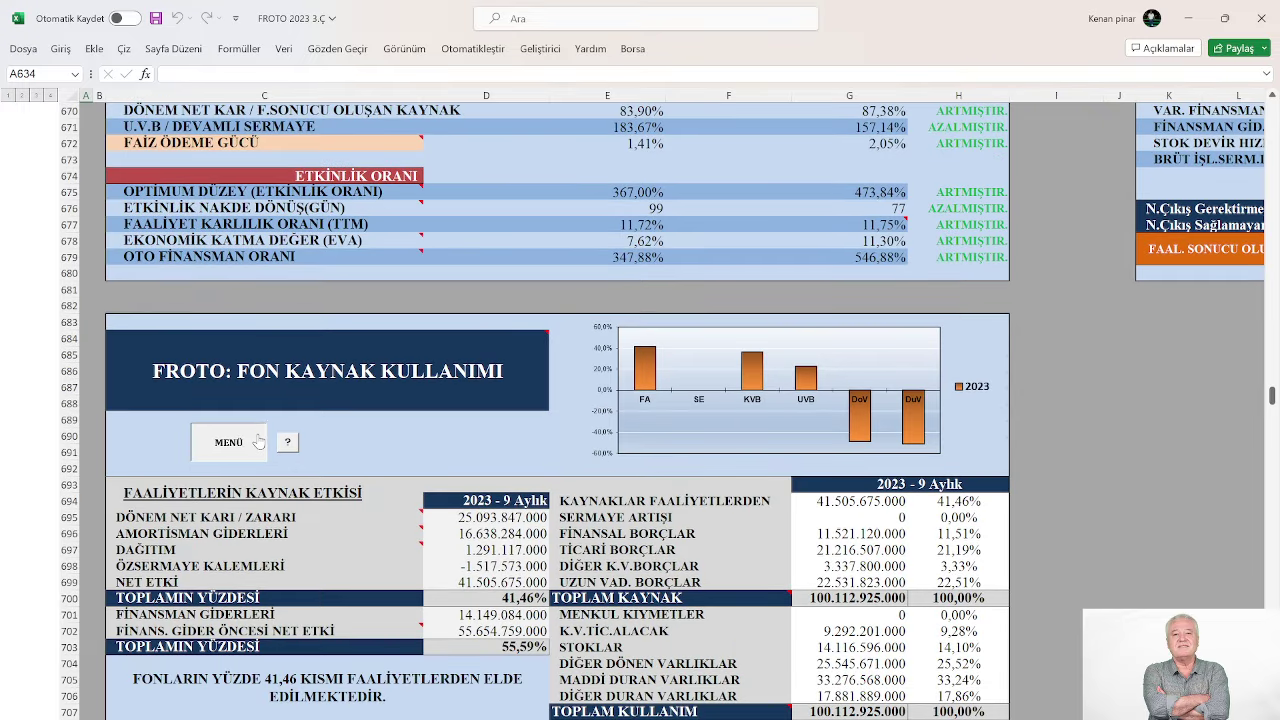